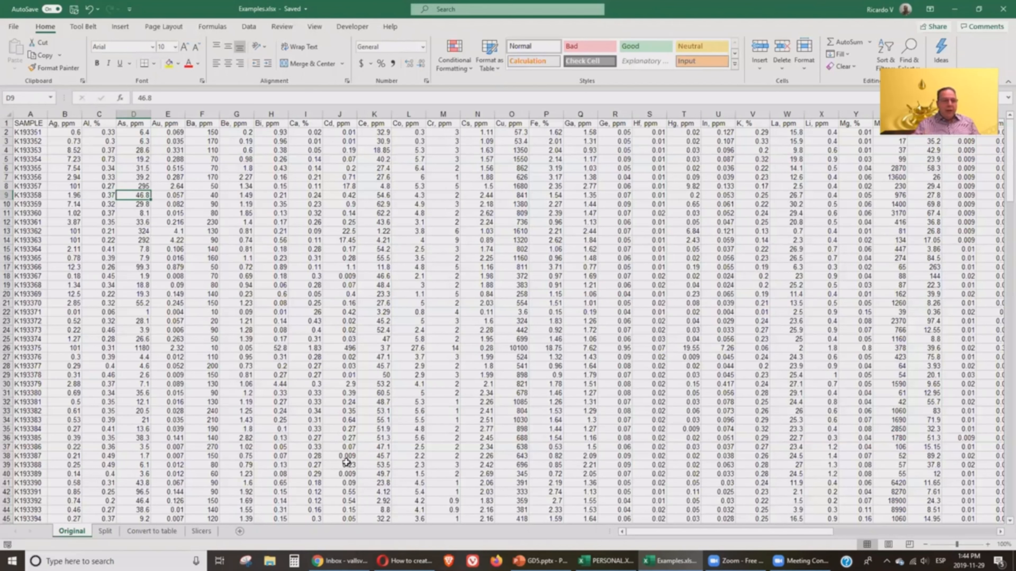
- Examine the Split sheet, including the gap after row 100 and the second data block with its own header row
{"action": "left_click", "coordinate": [104, 532]}
{"action": "left_click", "coordinate": [241, 351]}
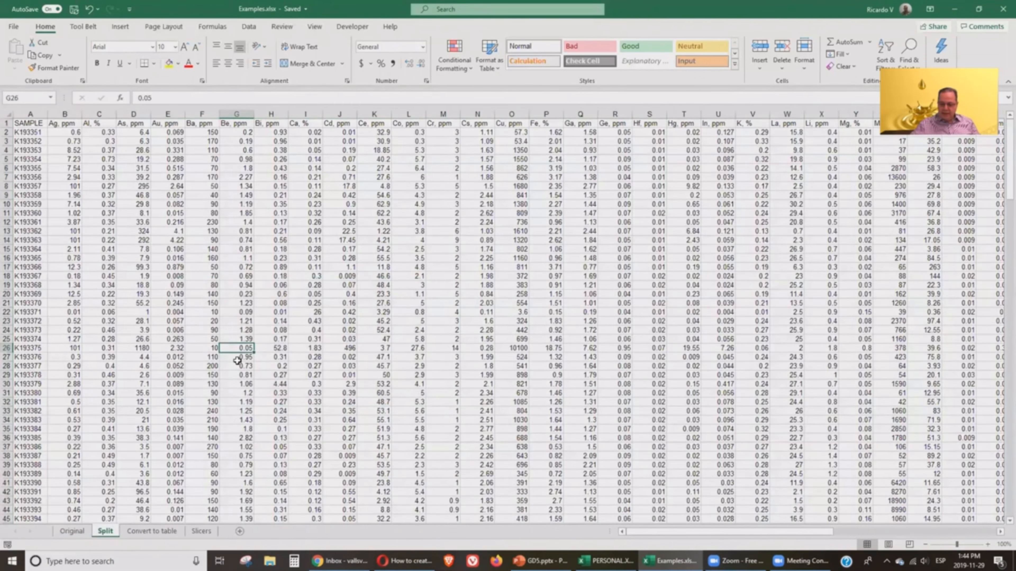
{"action": "key", "text": "ctrl+Down"}
{"action": "key", "text": "Down"}
{"action": "key", "text": "Down"}
{"action": "key", "text": "Down"}
{"action": "key", "text": "Down"}
{"action": "key", "text": "Down"}
{"action": "key", "text": "Down"}
{"action": "key", "text": "Down"}
{"action": "key", "text": "Down"}
{"action": "key", "text": "Down"}
{"action": "key", "text": "Down"}
{"action": "key", "text": "Down"}
{"action": "key", "text": "Down"}
{"action": "key", "text": "Down"}
{"action": "key", "text": "Down"}
{"action": "key", "text": "Down"}
{"action": "key", "text": "Down"}
{"action": "key", "text": "Down"}
{"action": "key", "text": "Down"}
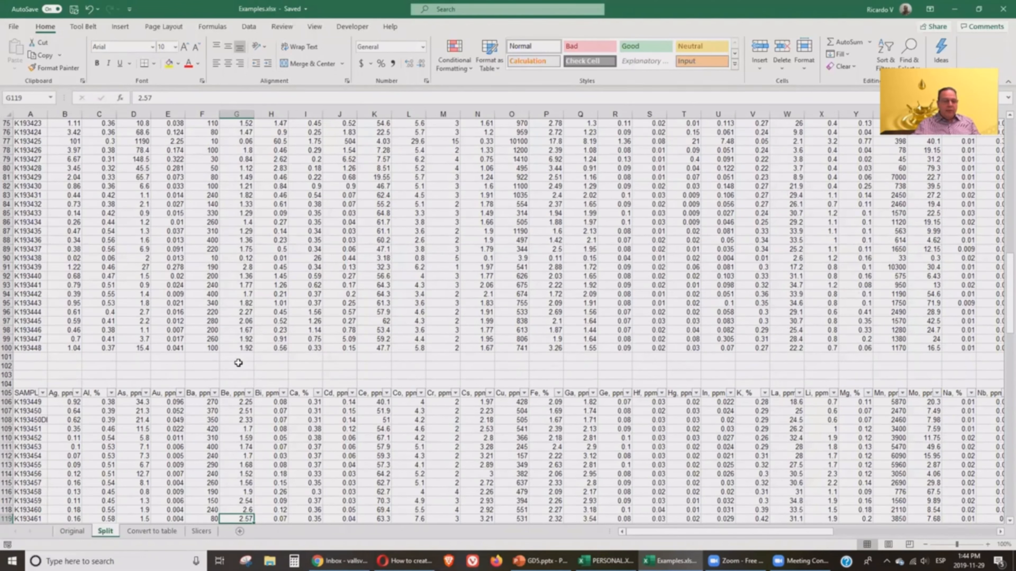
{"action": "left_click", "coordinate": [182, 295]}
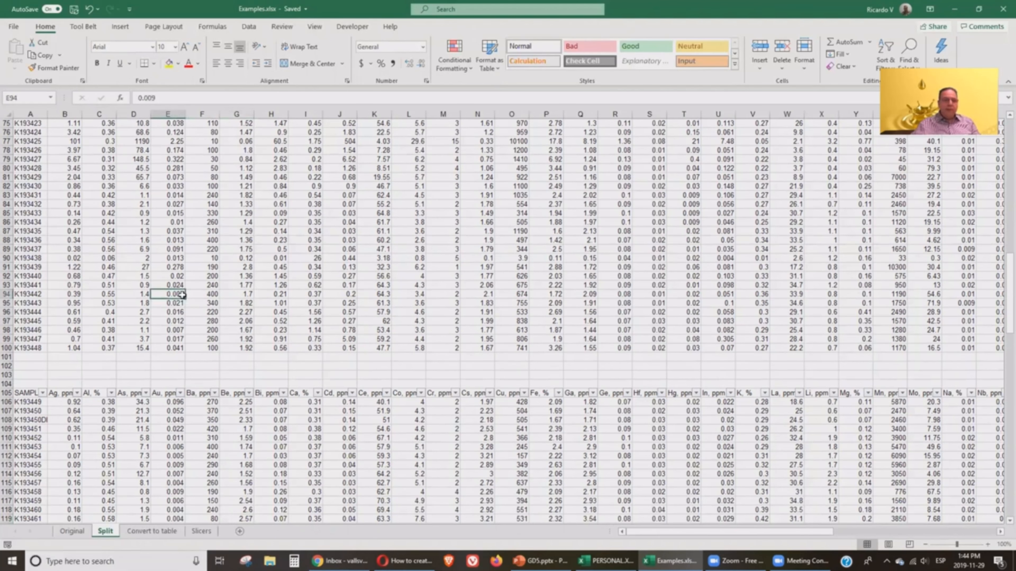
- Copy the Split sheet's first data block, headers included, and paste it at A1 of the Convert to table sheet
{"action": "key", "text": "ctrl+Up"}
{"action": "key", "text": "Left"}
{"action": "key", "text": "Left"}
{"action": "key", "text": "Left"}
{"action": "key", "text": "Left"}
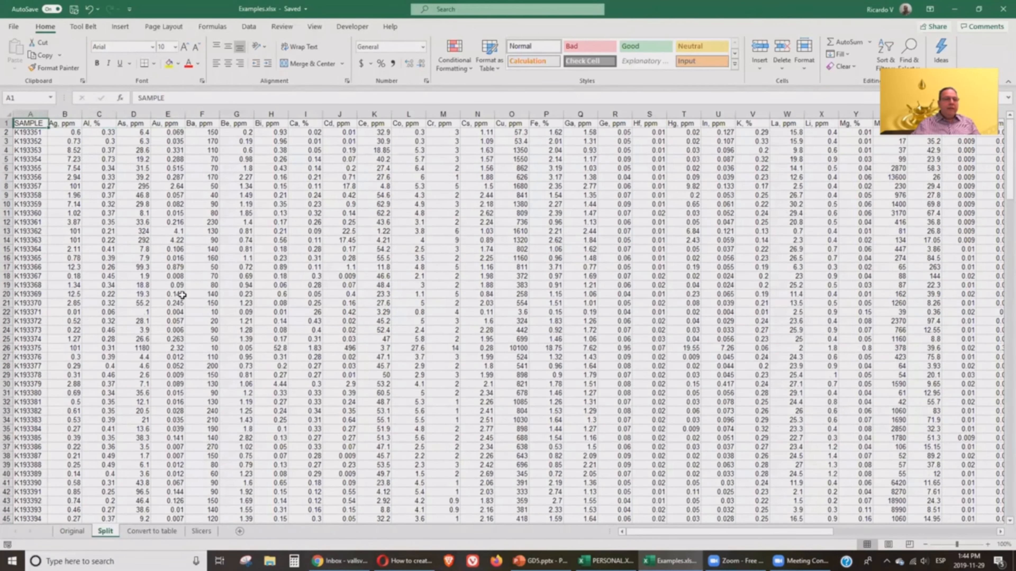
{"action": "key", "text": "ctrl+shift+Right"}
{"action": "key", "text": "ctrl+shift+Down"}
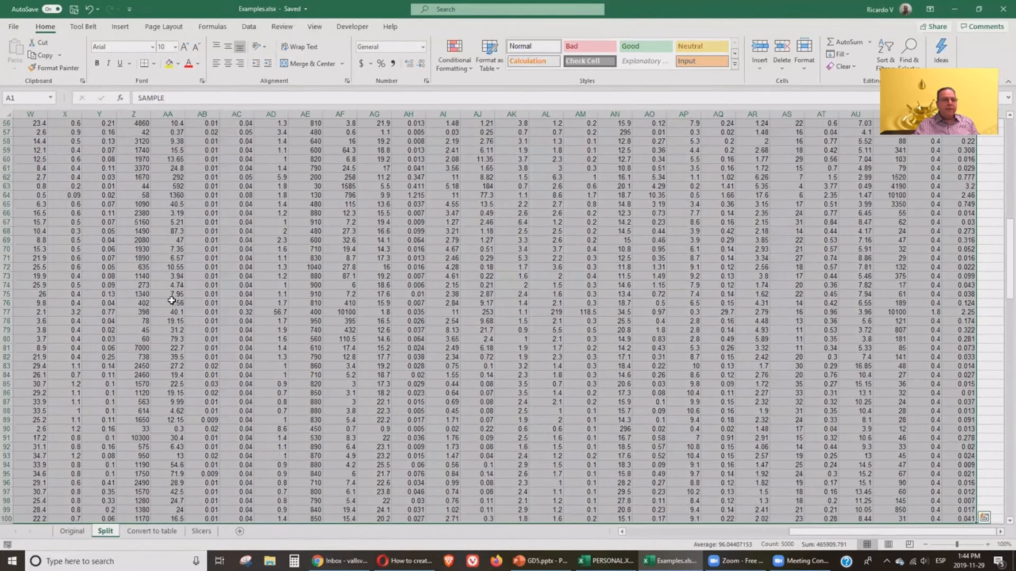
{"action": "left_click", "coordinate": [44, 56]}
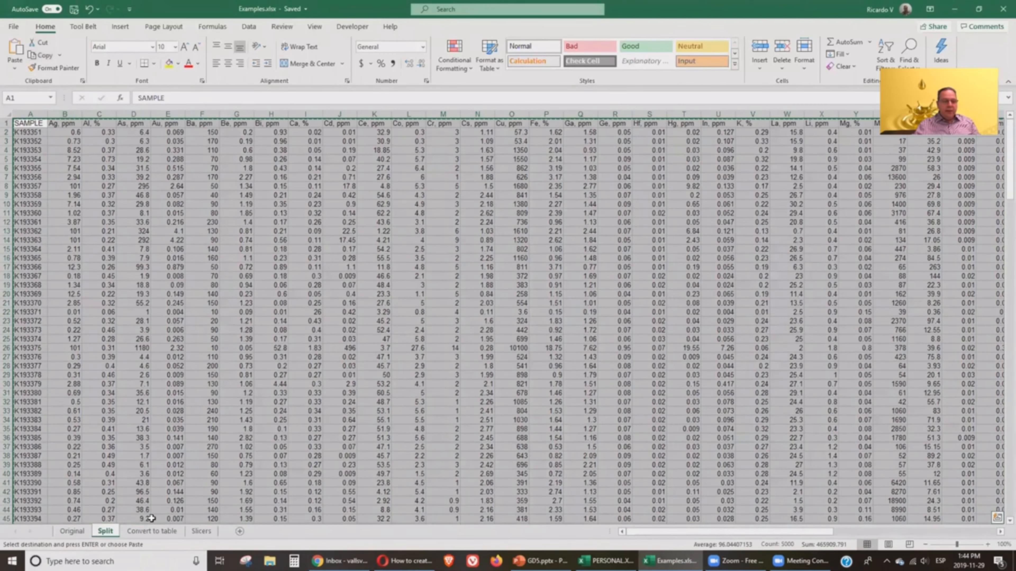
{"action": "left_click", "coordinate": [160, 531]}
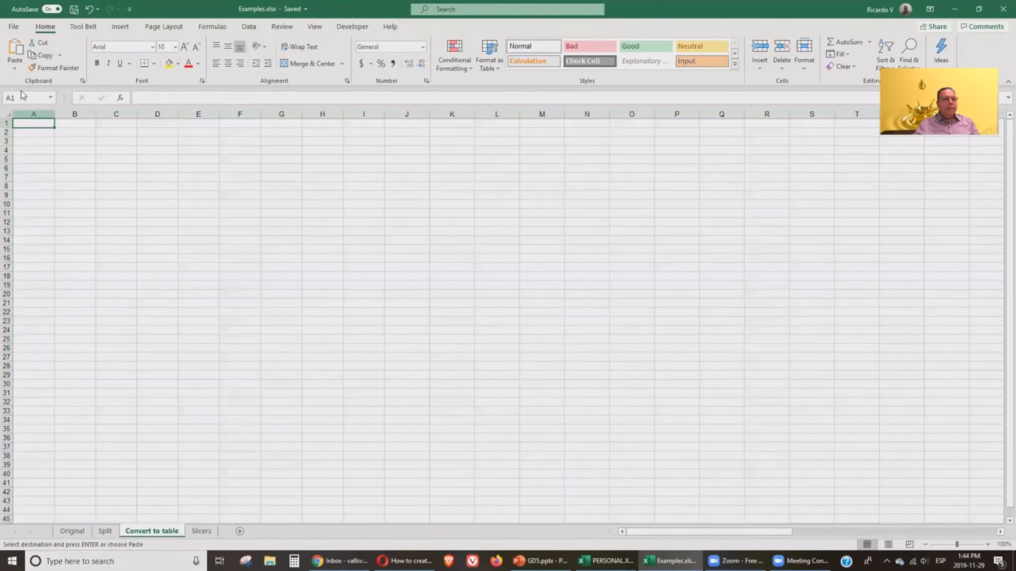
{"action": "left_click", "coordinate": [15, 48]}
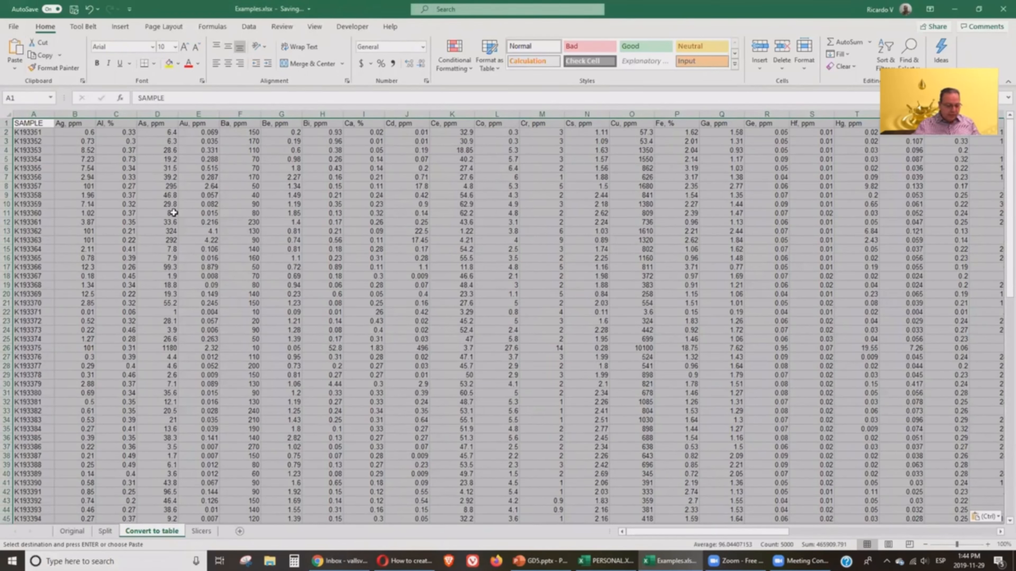
- Convert the pasted range A1:AX100 into a table with headers and dismiss the Ideas suggestion
{"action": "key", "text": "ctrl+t"}
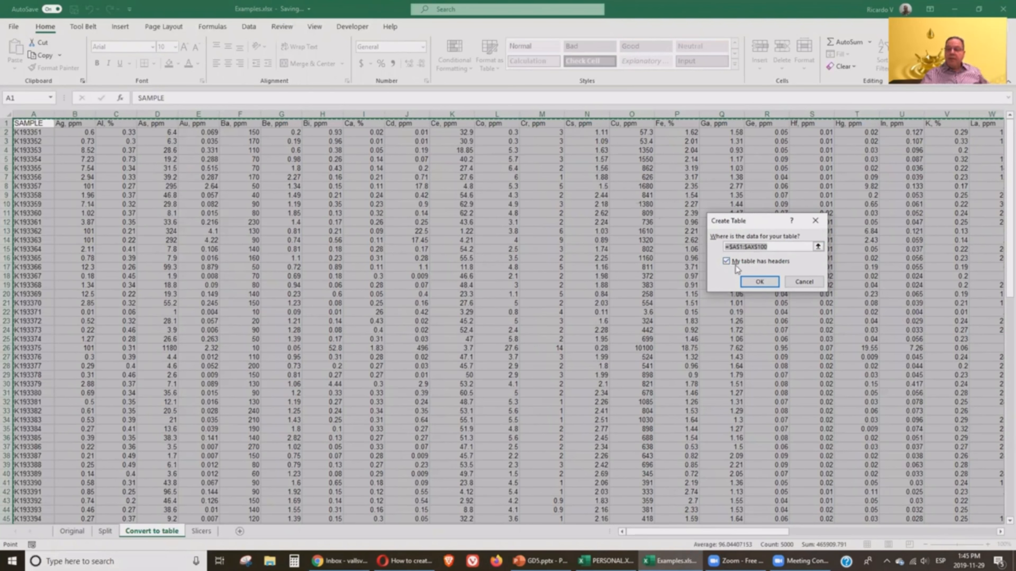
{"action": "left_click", "coordinate": [750, 282]}
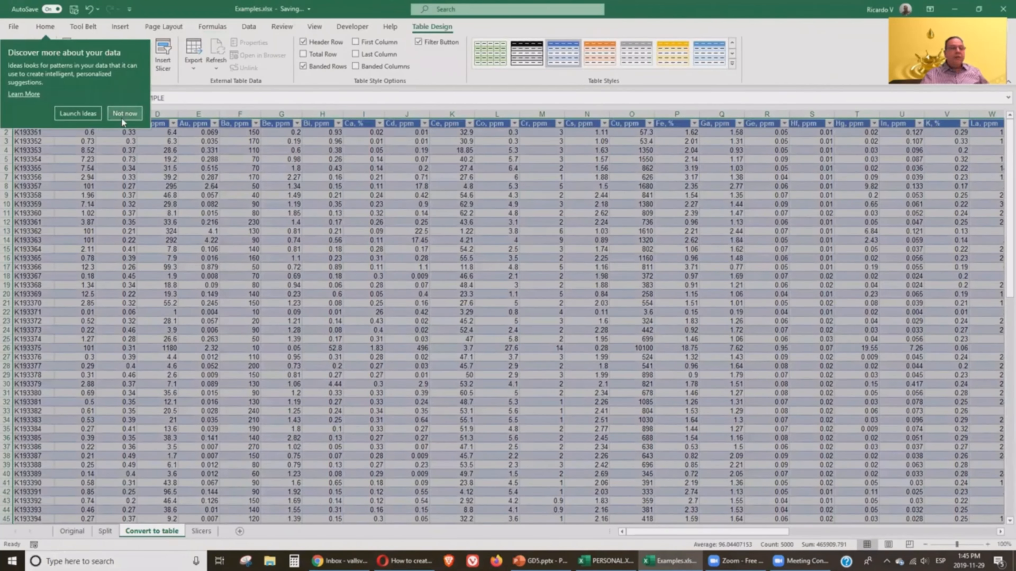
{"action": "left_click", "coordinate": [122, 118]}
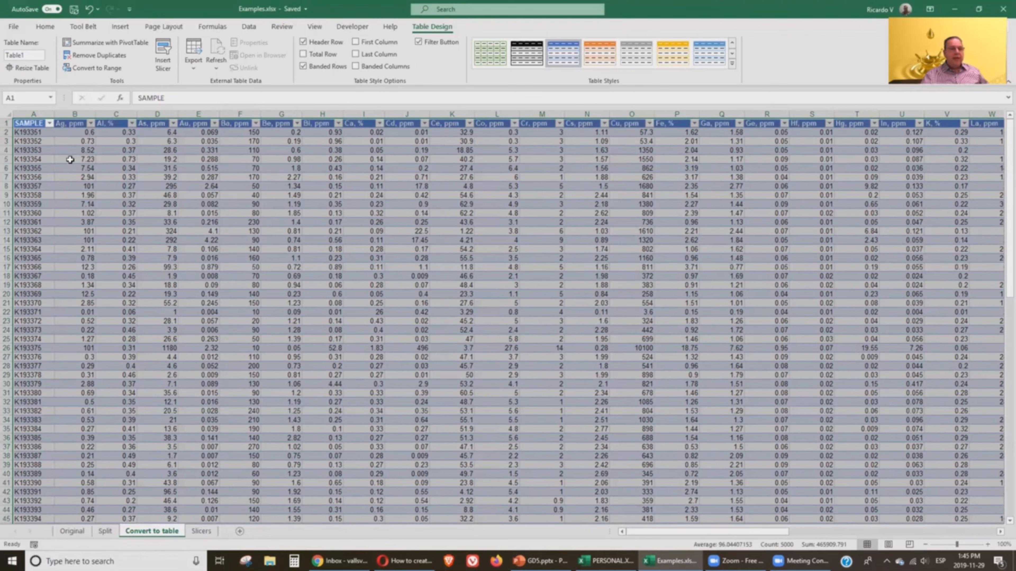
- Look through the new table's rows to check how its column headers behave away from the first rows
{"action": "scroll", "coordinate": [73, 150], "scroll_direction": "down", "scroll_amount": 2}
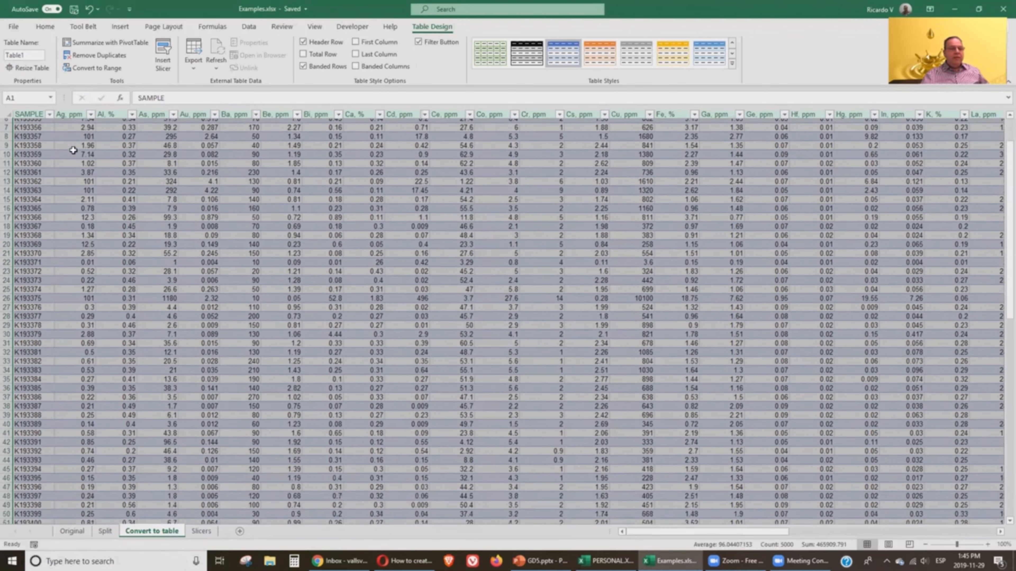
{"action": "scroll", "coordinate": [73, 150], "scroll_direction": "up", "scroll_amount": 2}
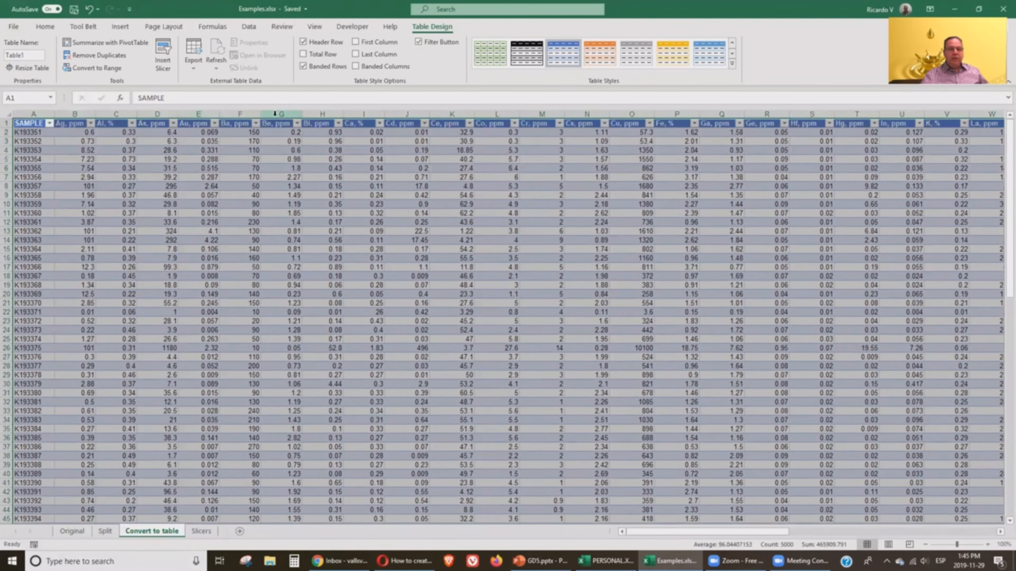
{"action": "scroll", "coordinate": [243, 143], "scroll_direction": "down", "scroll_amount": 3}
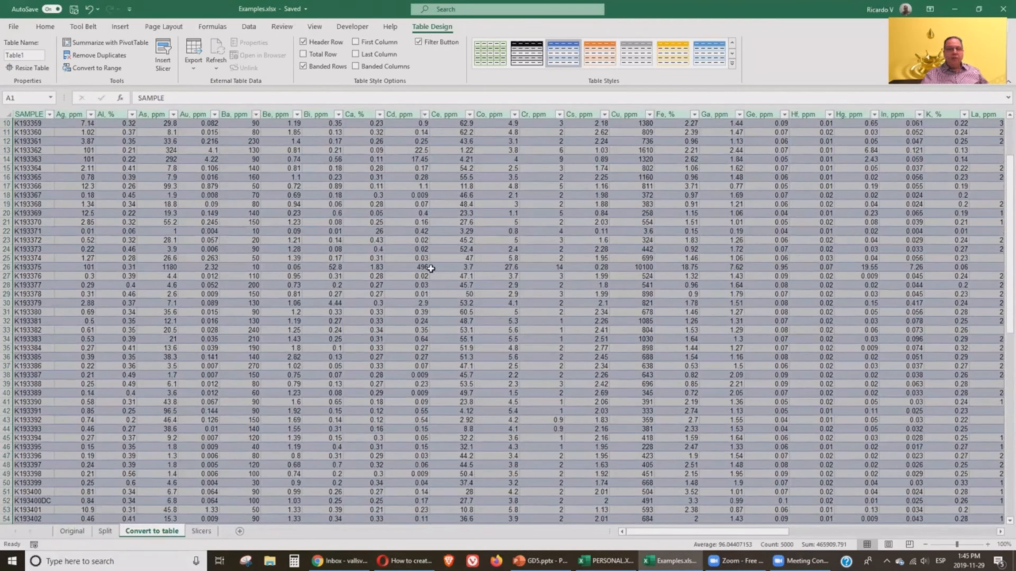
{"action": "scroll", "coordinate": [381, 386], "scroll_direction": "down", "scroll_amount": 6}
{"action": "scroll", "coordinate": [383, 384], "scroll_direction": "up", "scroll_amount": 7}
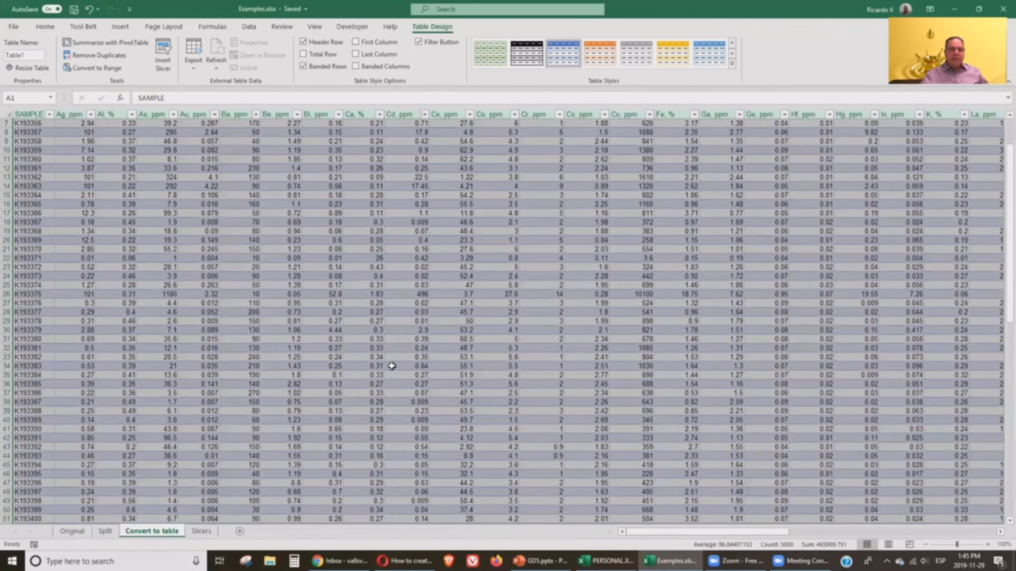
{"action": "scroll", "coordinate": [392, 364], "scroll_direction": "down", "scroll_amount": 7}
{"action": "scroll", "coordinate": [391, 361], "scroll_direction": "up", "scroll_amount": 6}
{"action": "scroll", "coordinate": [392, 362], "scroll_direction": "up", "scroll_amount": 3}
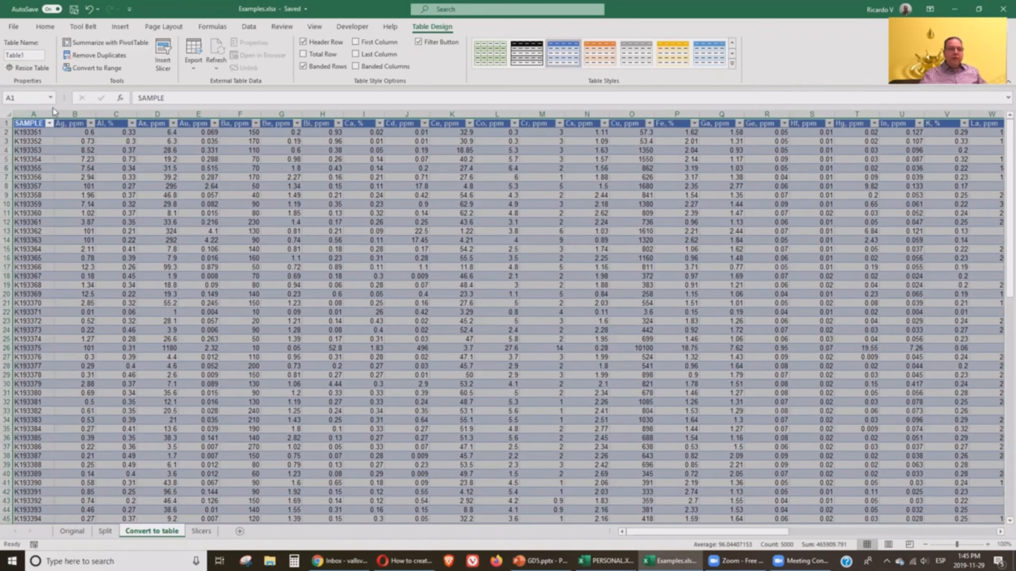
- Look across the table's columns along the K193364 row to check whether the sample names stay in view
{"action": "left_click", "coordinate": [150, 253]}
{"action": "key", "text": "Right"}
{"action": "key", "text": "Right"}
{"action": "key", "text": "Right"}
{"action": "key", "text": "Right"}
{"action": "key", "text": "Right"}
{"action": "key", "text": "Right"}
{"action": "key", "text": "Right"}
{"action": "key", "text": "Right"}
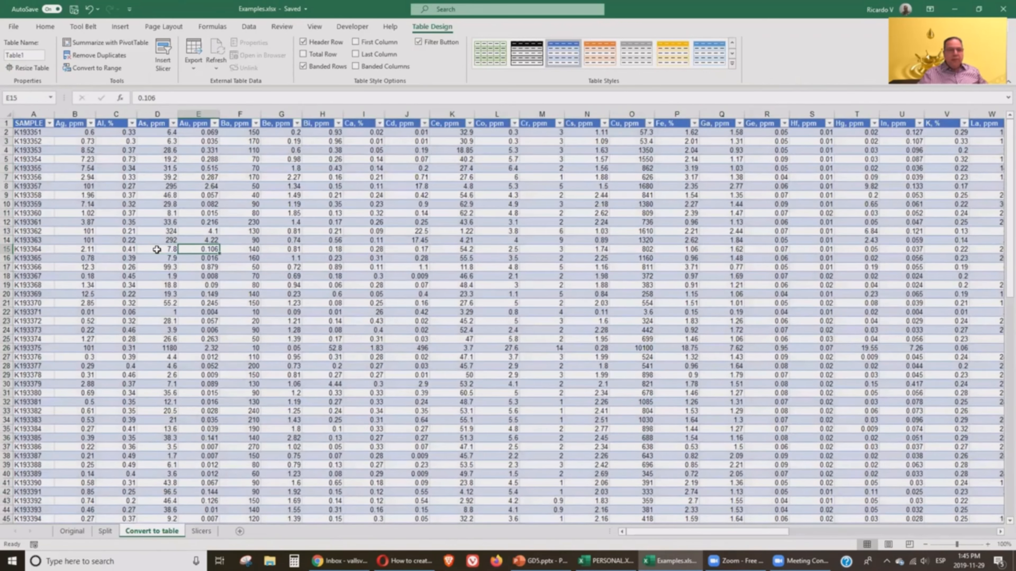
{"action": "key", "text": "Right"}
{"action": "key", "text": "Right"}
{"action": "key", "text": "Right"}
{"action": "key", "text": "Right"}
{"action": "key", "text": "Right"}
{"action": "key", "text": "Right"}
{"action": "key", "text": "Right"}
{"action": "key", "text": "Right"}
{"action": "key", "text": "Right"}
{"action": "key", "text": "Right"}
{"action": "key", "text": "Right"}
{"action": "key", "text": "Right"}
{"action": "key", "text": "Right"}
{"action": "key", "text": "Right"}
{"action": "key", "text": "Right"}
{"action": "key", "text": "Right"}
{"action": "key", "text": "Right"}
{"action": "key", "text": "Right"}
{"action": "key", "text": "Right"}
{"action": "key", "text": "Right"}
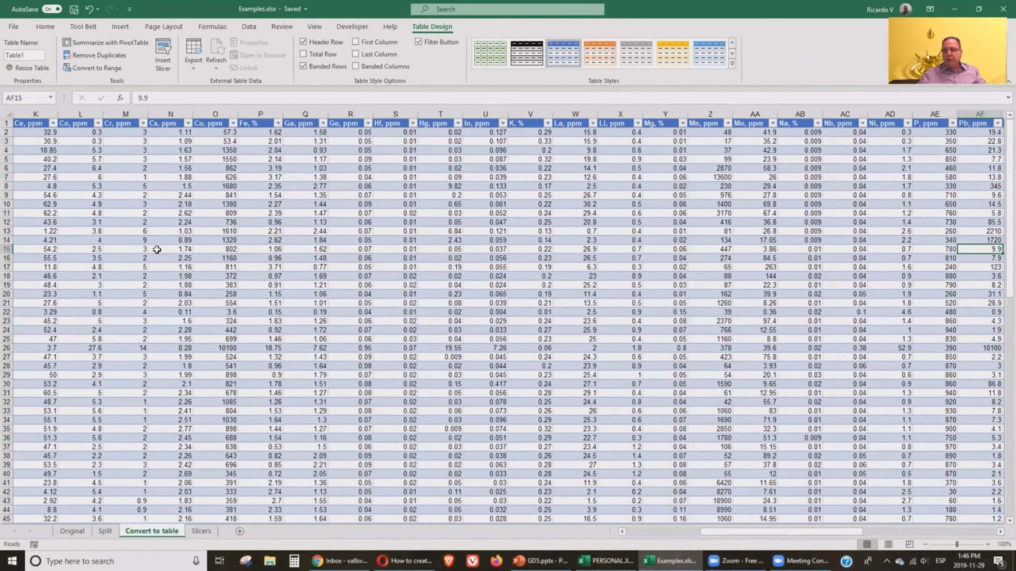
{"action": "key", "text": "Left"}
{"action": "key", "text": "Left"}
{"action": "key", "text": "Left"}
{"action": "key", "text": "Left"}
{"action": "key", "text": "Left"}
{"action": "key", "text": "Left"}
{"action": "key", "text": "Left"}
{"action": "key", "text": "Left"}
{"action": "key", "text": "Left"}
{"action": "key", "text": "Left"}
{"action": "key", "text": "Left"}
{"action": "key", "text": "Left"}
{"action": "key", "text": "Left"}
{"action": "key", "text": "Left"}
{"action": "key", "text": "Left"}
{"action": "key", "text": "Left"}
{"action": "key", "text": "Left"}
{"action": "key", "text": "Left"}
{"action": "key", "text": "Left"}
{"action": "key", "text": "Left"}
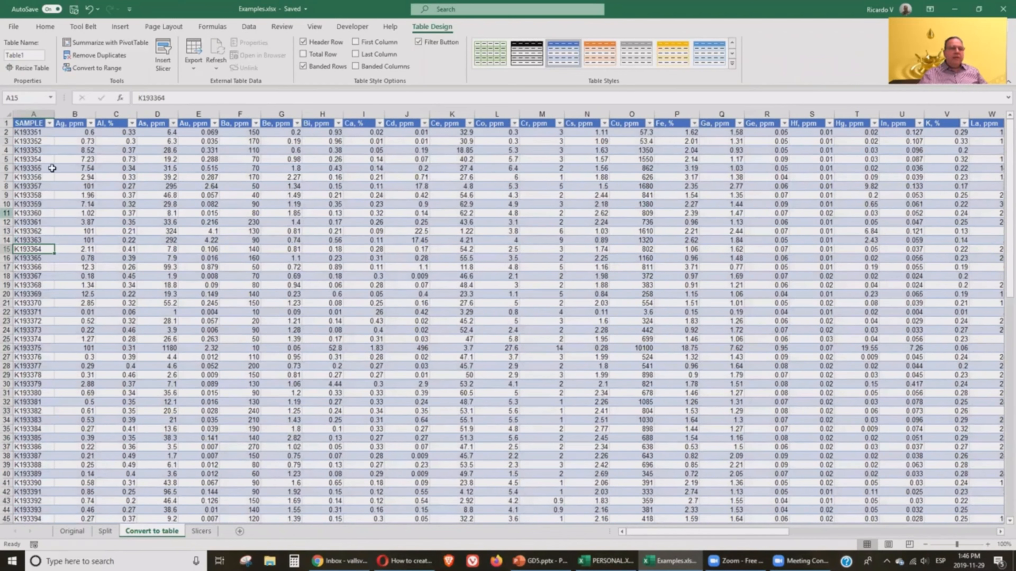
- Freeze panes at cell B2 to lock the header row and the SAMPLE column
{"action": "left_click", "coordinate": [70, 130]}
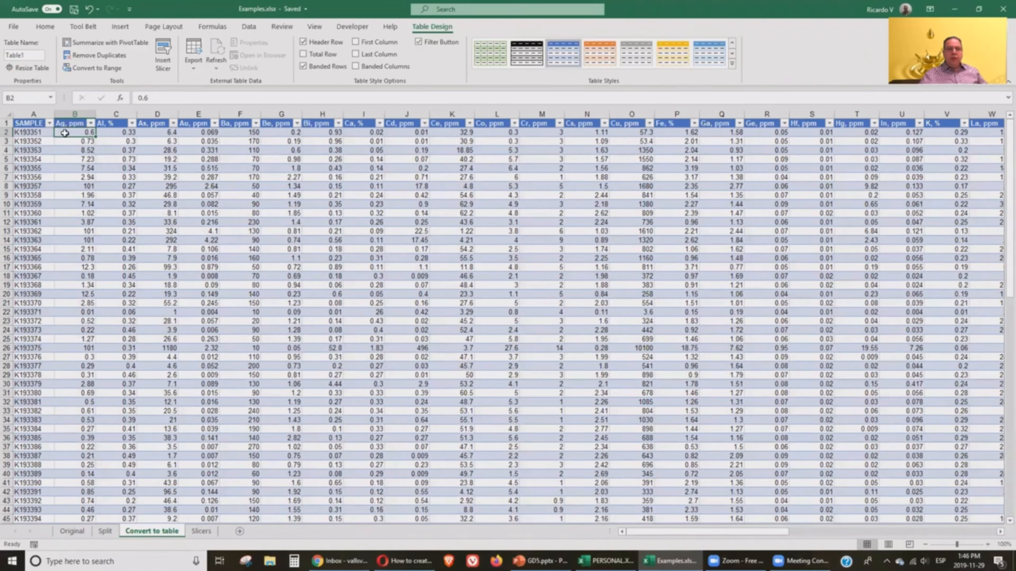
{"action": "left_click", "coordinate": [314, 26]}
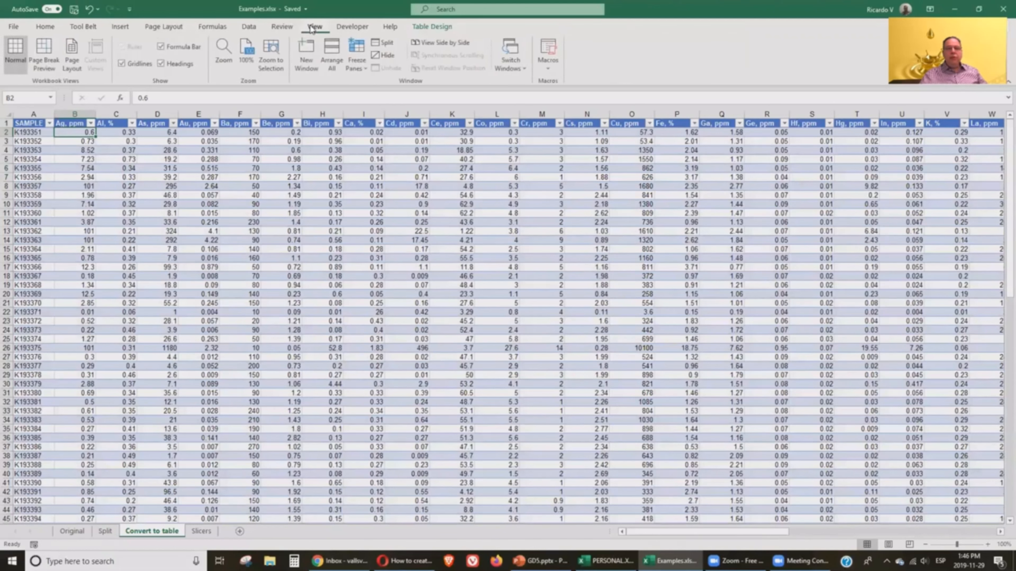
{"action": "left_click", "coordinate": [357, 52]}
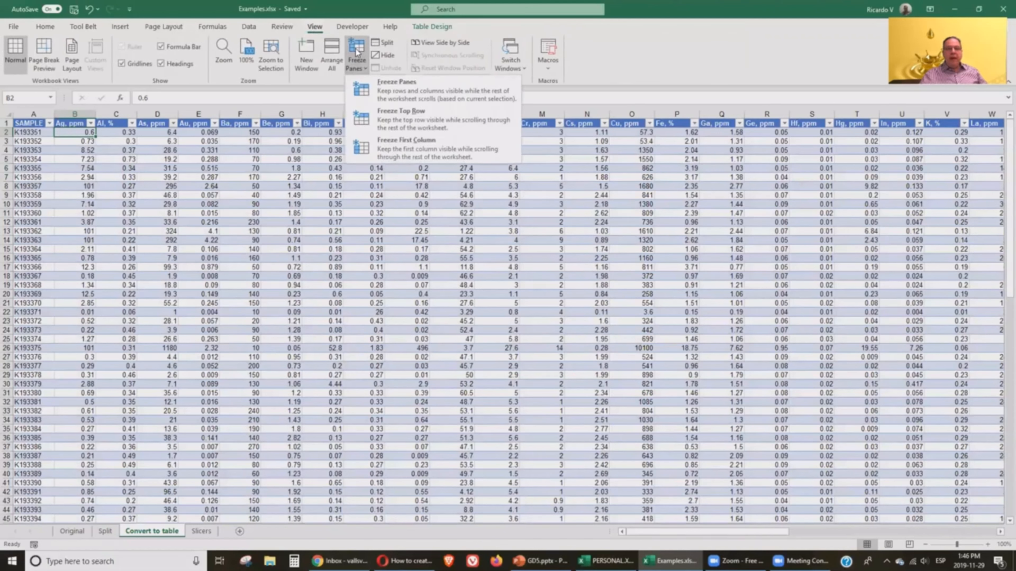
{"action": "left_click", "coordinate": [387, 90]}
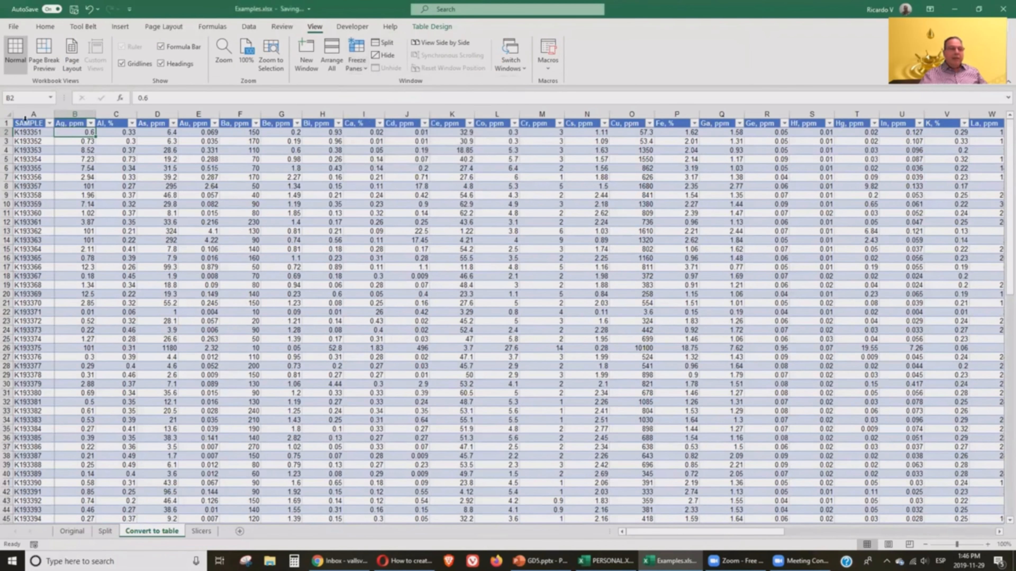
- Examine distant rows and columns of the table to check the frozen header row and SAMPLE column
{"action": "scroll", "coordinate": [187, 224], "scroll_direction": "down", "scroll_amount": 13}
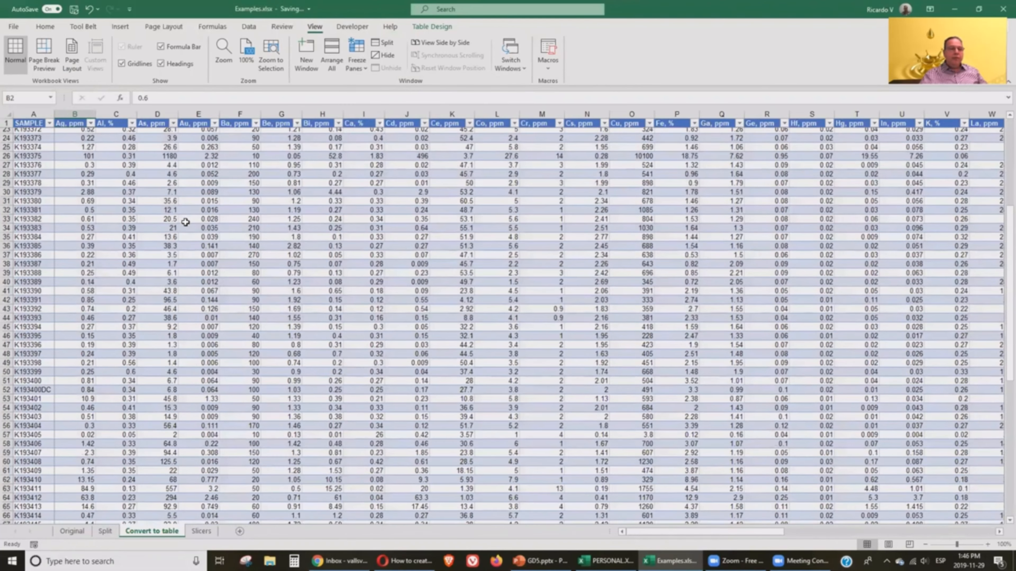
{"action": "left_click", "coordinate": [710, 266]}
{"action": "key", "text": "Right"}
{"action": "key", "text": "Right"}
{"action": "key", "text": "Right"}
{"action": "key", "text": "Right"}
{"action": "key", "text": "Right"}
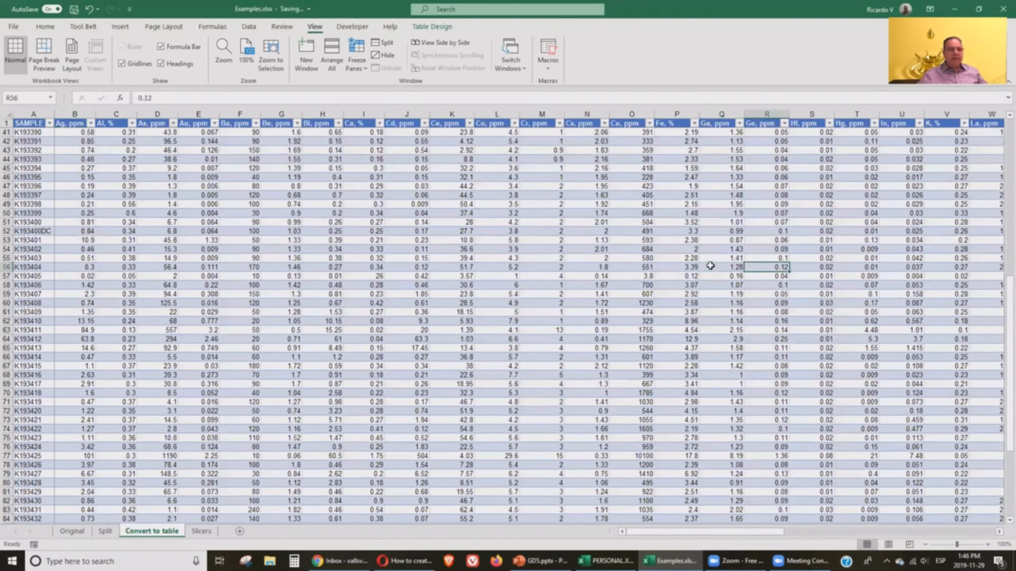
{"action": "key", "text": "Right"}
{"action": "key", "text": "Right"}
{"action": "key", "text": "Right"}
{"action": "key", "text": "Right"}
{"action": "key", "text": "Right"}
{"action": "key", "text": "Right"}
{"action": "key", "text": "Right"}
{"action": "key", "text": "Right"}
{"action": "key", "text": "Right"}
{"action": "key", "text": "Right"}
{"action": "key", "text": "Right"}
{"action": "key", "text": "Right"}
{"action": "key", "text": "Right"}
{"action": "key", "text": "Right"}
{"action": "key", "text": "Right"}
{"action": "key", "text": "Right"}
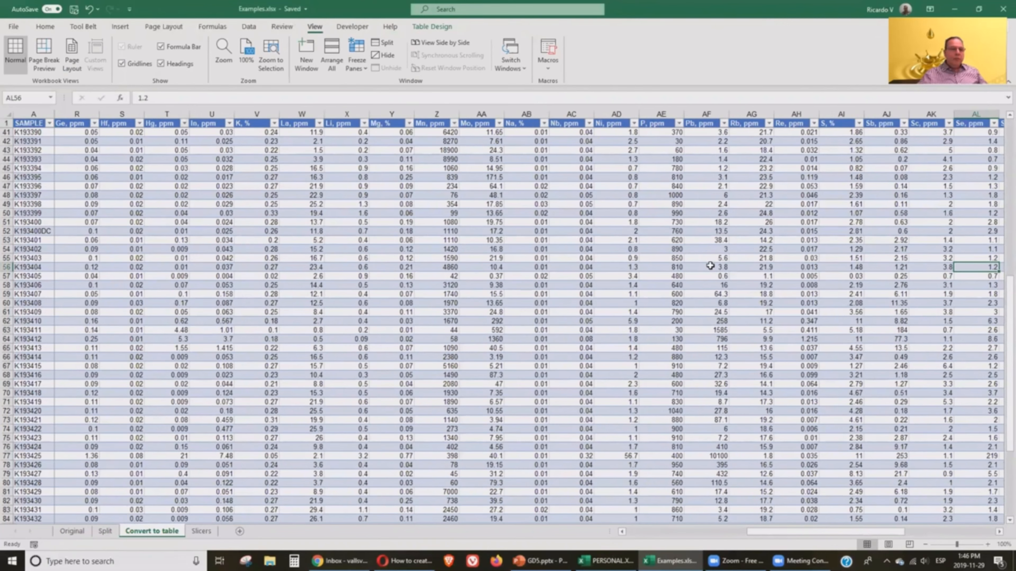
{"action": "key", "text": "Left"}
{"action": "key", "text": "Left"}
{"action": "key", "text": "Left"}
{"action": "key", "text": "Left"}
{"action": "key", "text": "Left"}
{"action": "key", "text": "Left"}
{"action": "key", "text": "Left"}
{"action": "key", "text": "Left"}
{"action": "key", "text": "Left"}
{"action": "key", "text": "Left"}
{"action": "key", "text": "Left"}
{"action": "key", "text": "Left"}
{"action": "key", "text": "Left"}
{"action": "key", "text": "Left"}
{"action": "key", "text": "Left"}
{"action": "key", "text": "Left"}
{"action": "key", "text": "Left"}
{"action": "key", "text": "Left"}
{"action": "key", "text": "Left"}
{"action": "key", "text": "Left"}
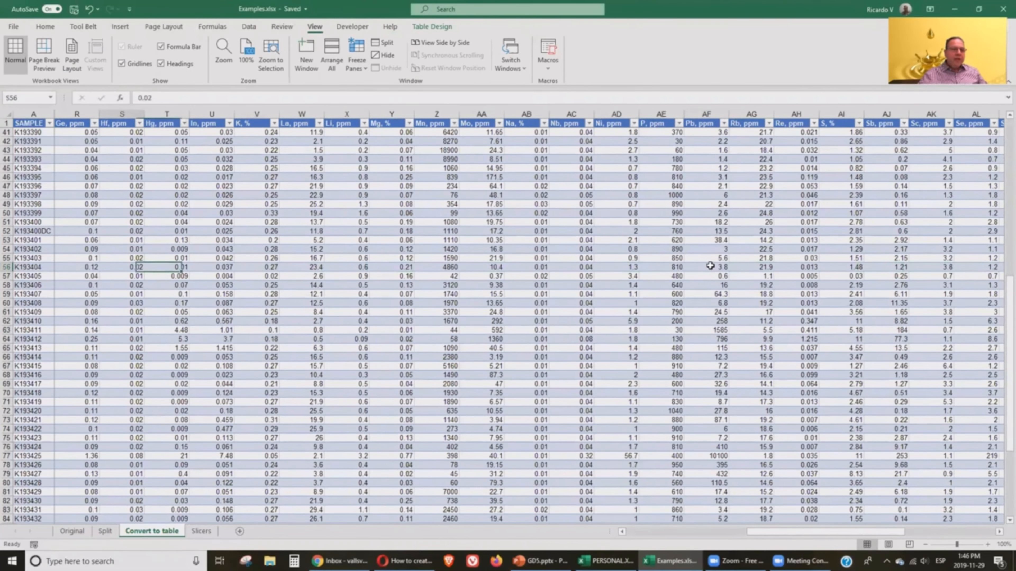
{"action": "key", "text": "Left"}
{"action": "key", "text": "Left"}
{"action": "key", "text": "Left"}
{"action": "key", "text": "Left"}
{"action": "key", "text": "Left"}
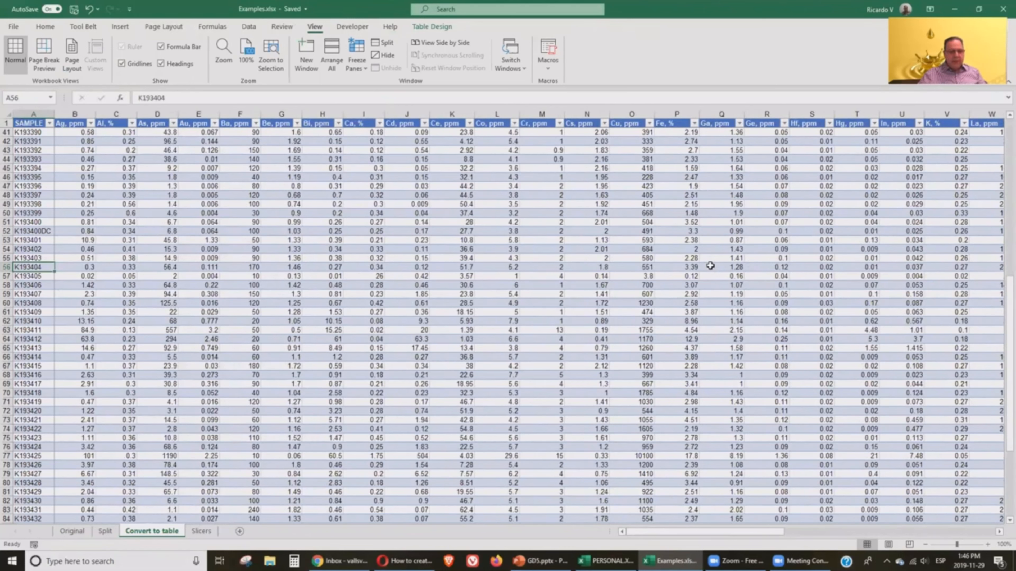
- Add a calculated column starting in AY2 that multiplies Zr, ppm by Sn, ppm with =[@[Zr, ppm]]*[@[Sn, ppm]]
{"action": "key", "text": "ctrl+Up"}
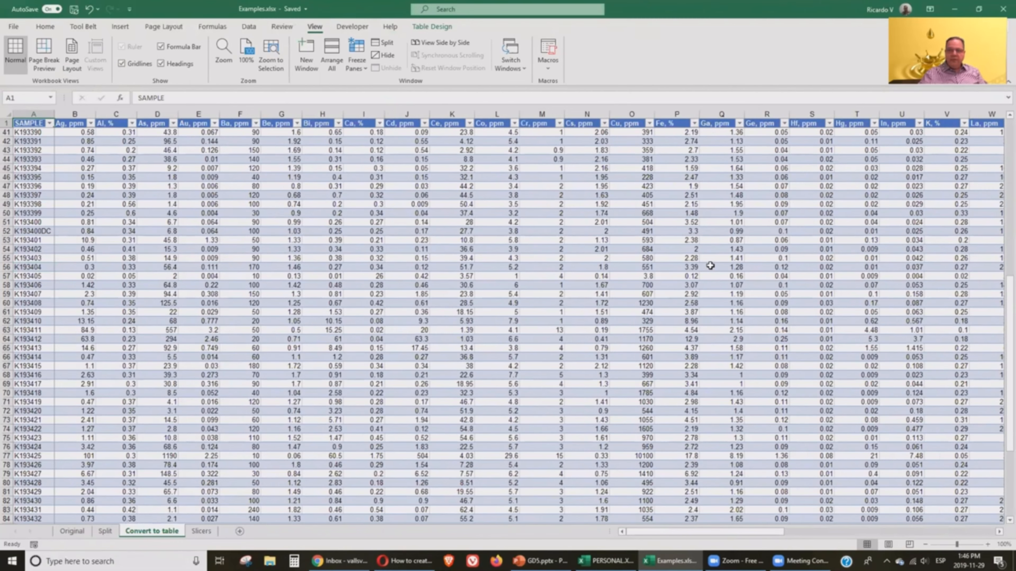
{"action": "key", "text": "ctrl+Right"}
{"action": "key", "text": "Right"}
{"action": "key", "text": "Down"}
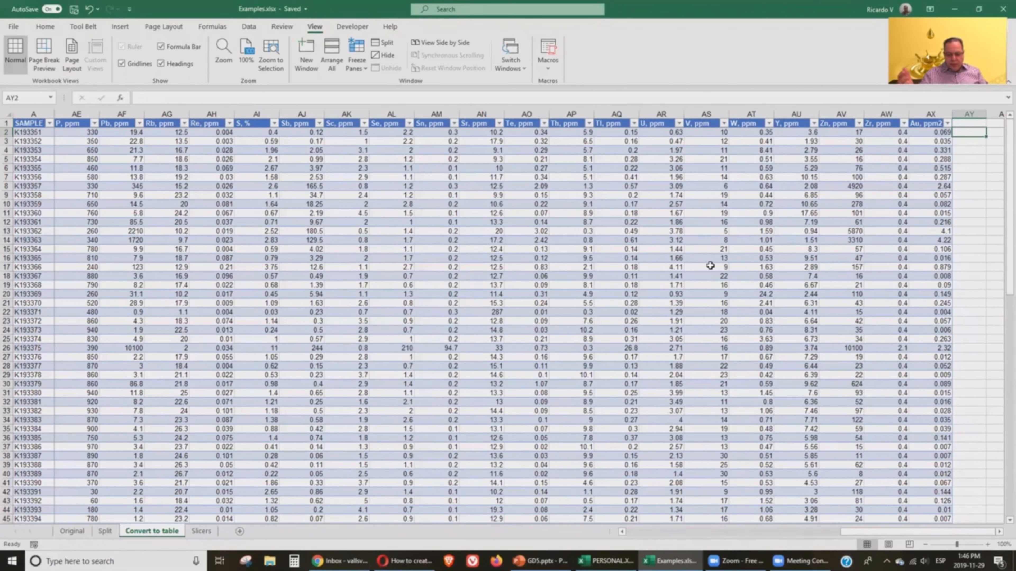
{"action": "type", "text": "=[@[Zr, ppm"}
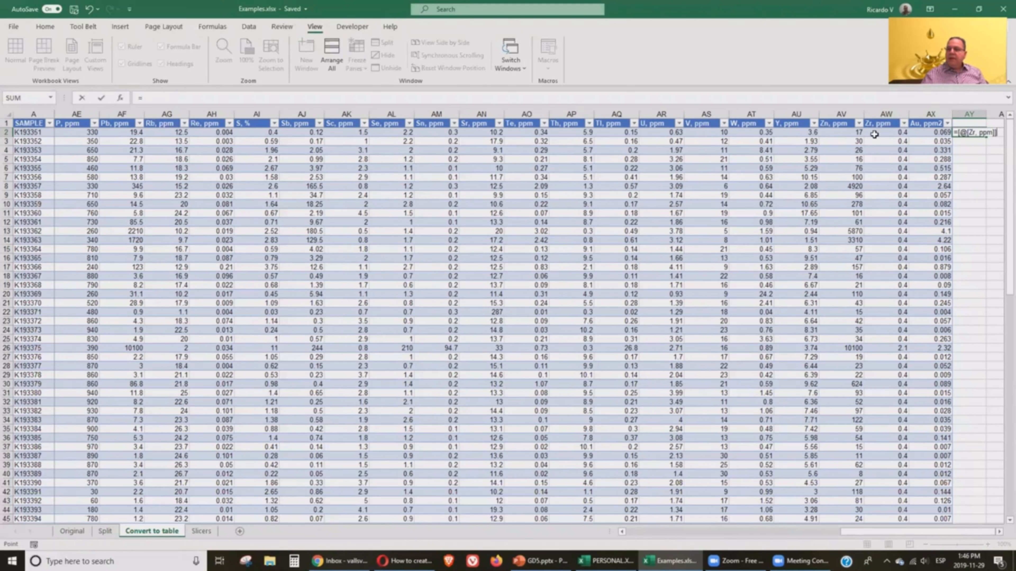
{"action": "left_click", "coordinate": [872, 134]}
{"action": "type", "text": "*"}
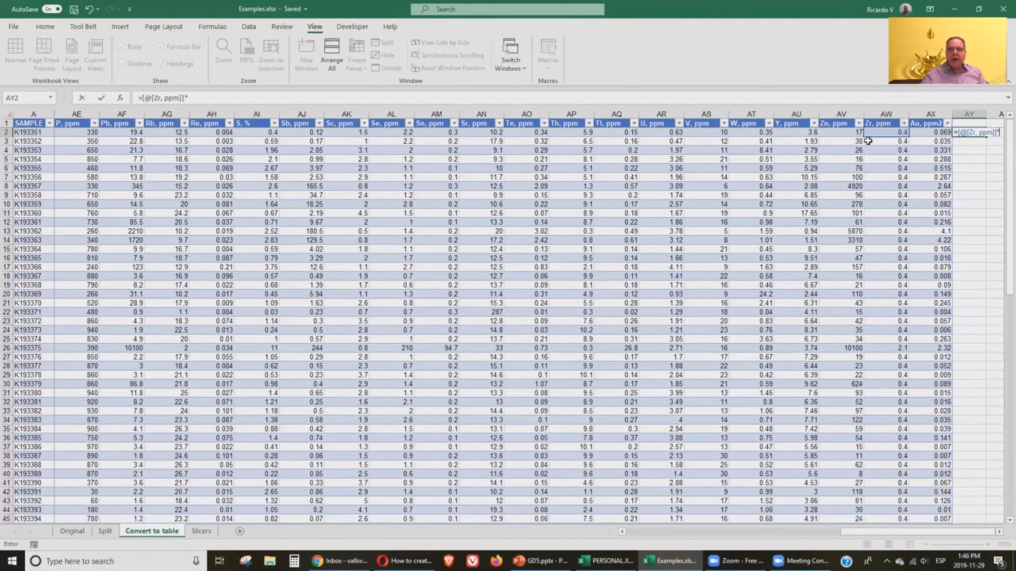
{"action": "left_click", "coordinate": [430, 133]}
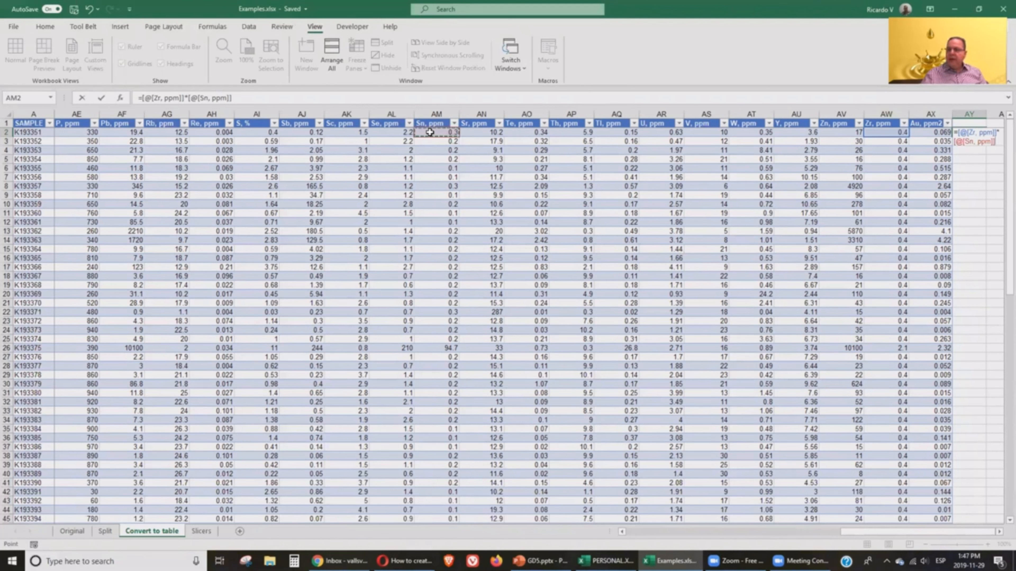
{"action": "key", "text": "Return"}
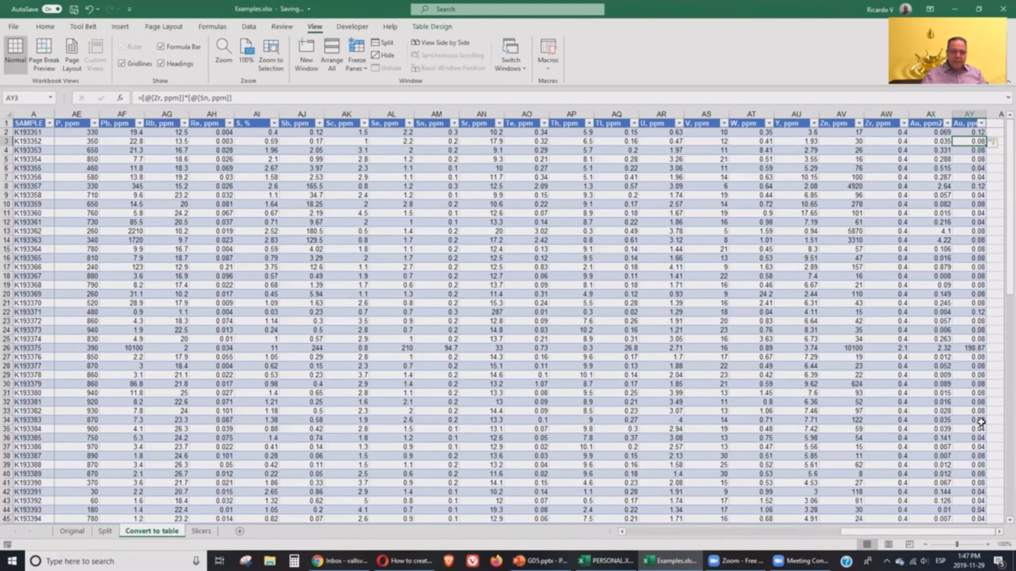
{"action": "left_click", "coordinate": [243, 243]}
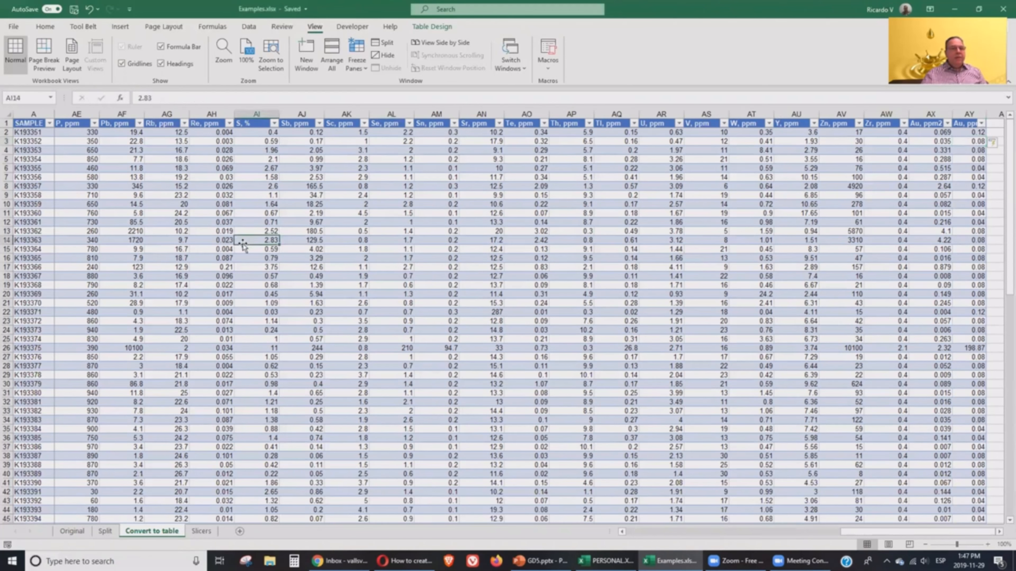
- Insert a scatter chart of the Ag, ppm and Au, ppm columns and place it over columns G to L, around rows 8 to 24
{"action": "key", "text": "ctrl+Left"}
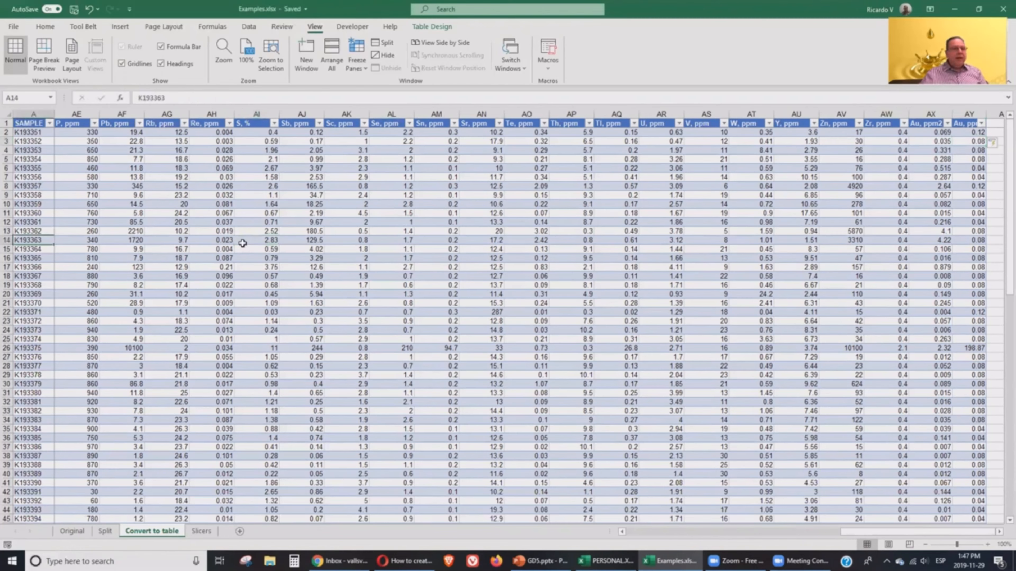
{"action": "key", "text": "ctrl+Up"}
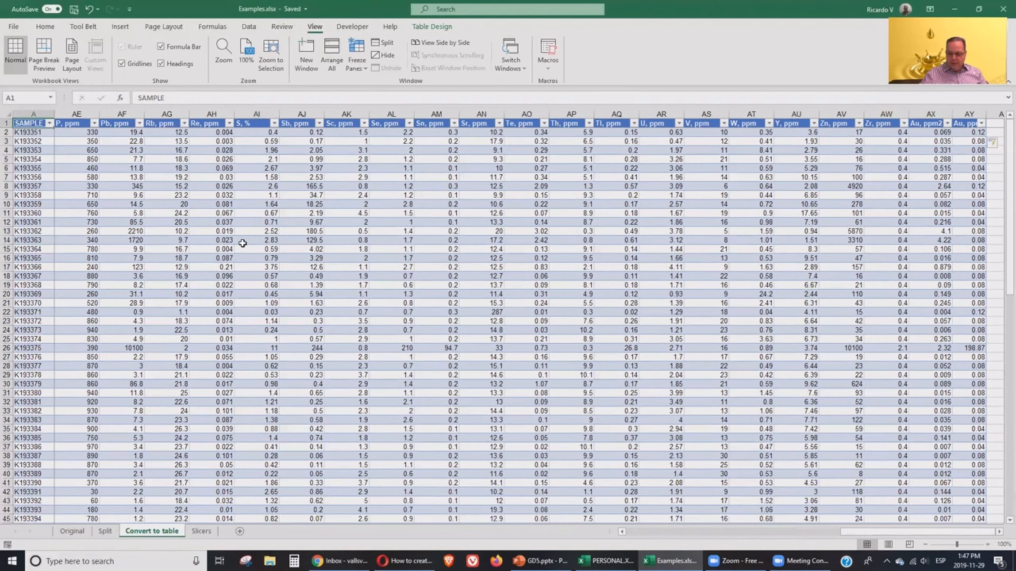
{"action": "key", "text": "Right"}
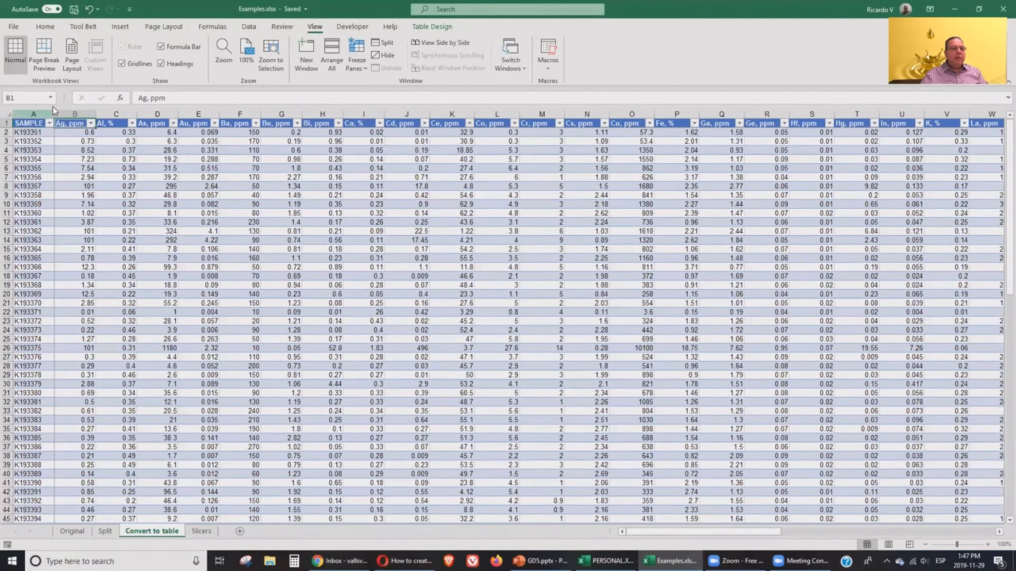
{"action": "left_click", "coordinate": [75, 111]}
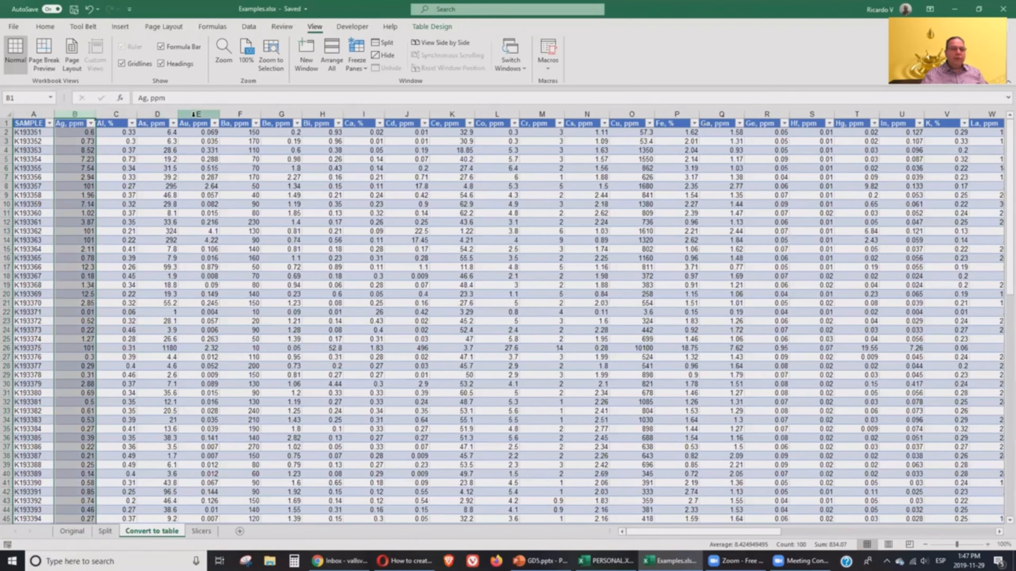
{"action": "left_click", "coordinate": [194, 115], "text": "ctrl"}
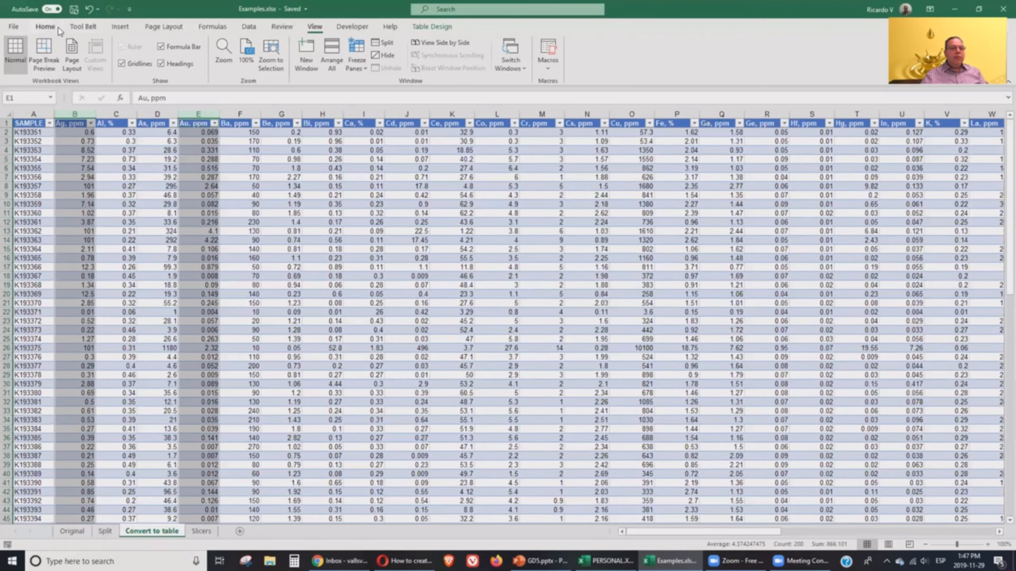
{"action": "left_click", "coordinate": [47, 28]}
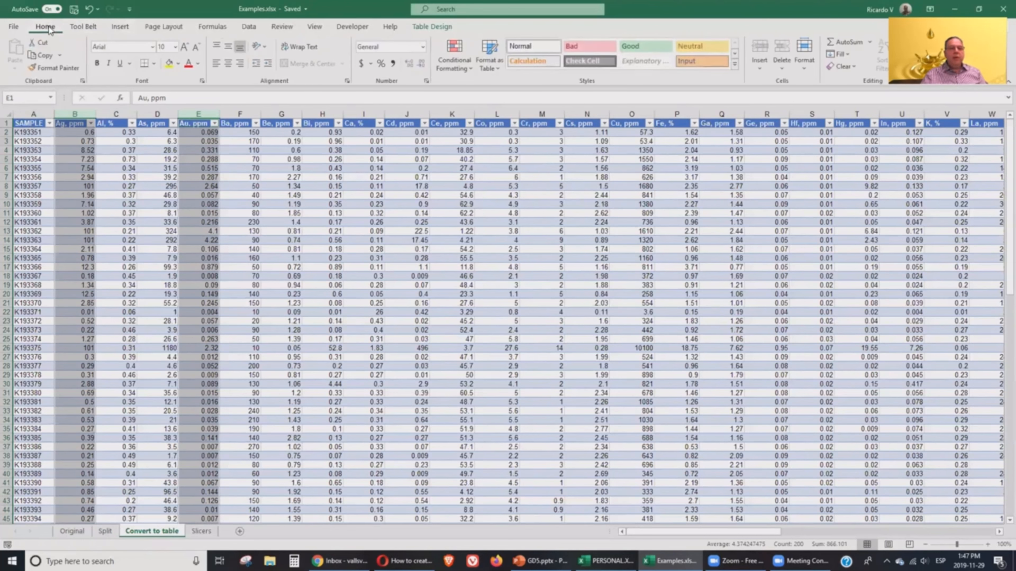
{"action": "left_click", "coordinate": [121, 27]}
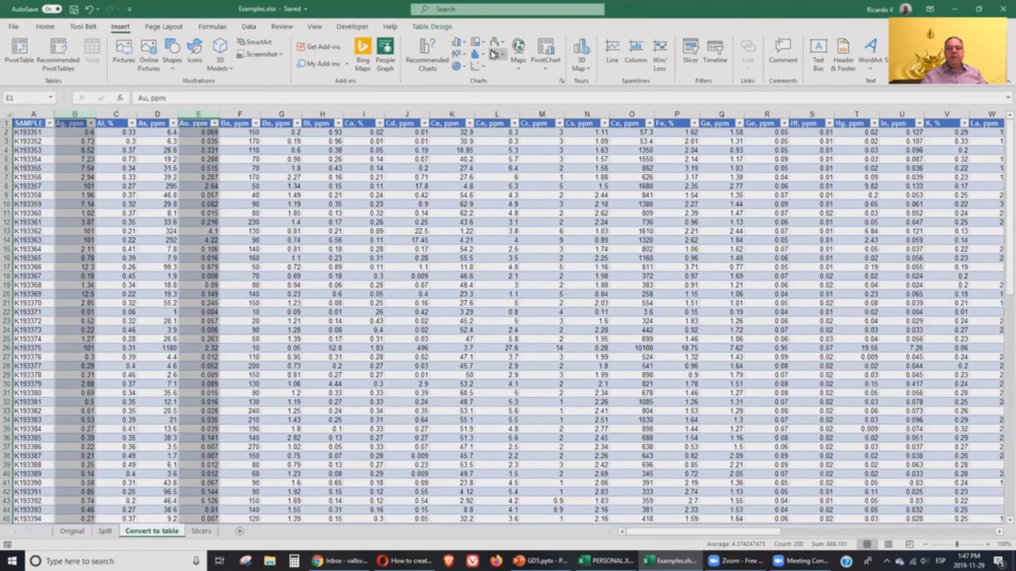
{"action": "left_click", "coordinate": [483, 68]}
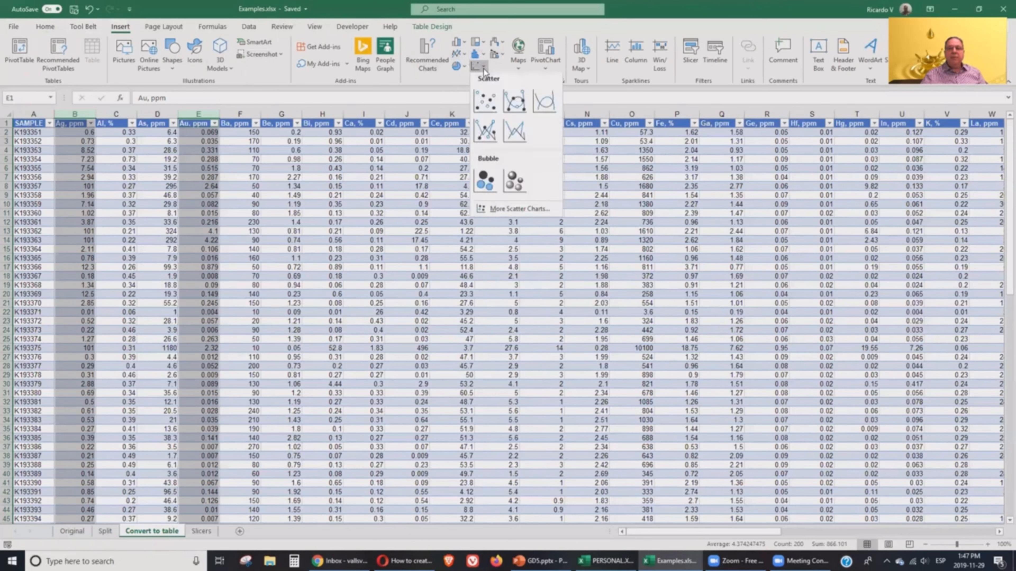
{"action": "left_click", "coordinate": [486, 104]}
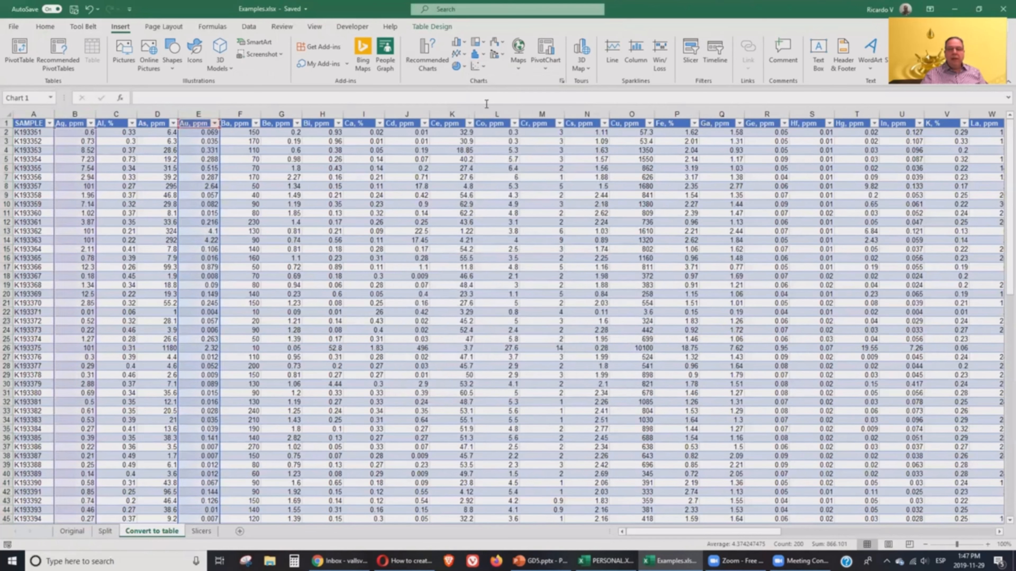
{"action": "left_click_drag", "start_coordinate": [573, 259], "coordinate": [449, 190]}
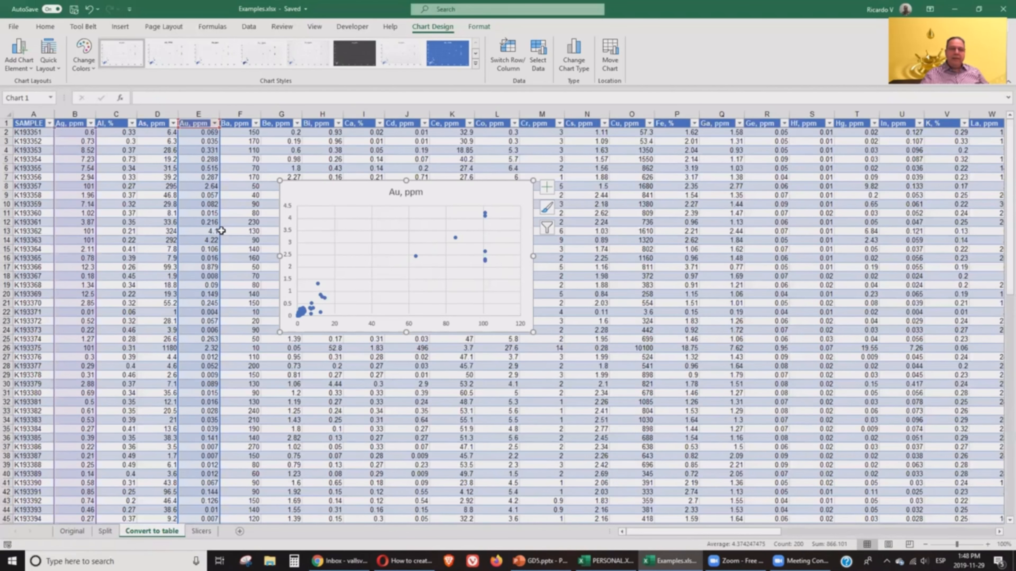
- Copy the second block of sample data on the Split sheet, from A106 to AX220, without its header row
{"action": "left_click", "coordinate": [106, 532]}
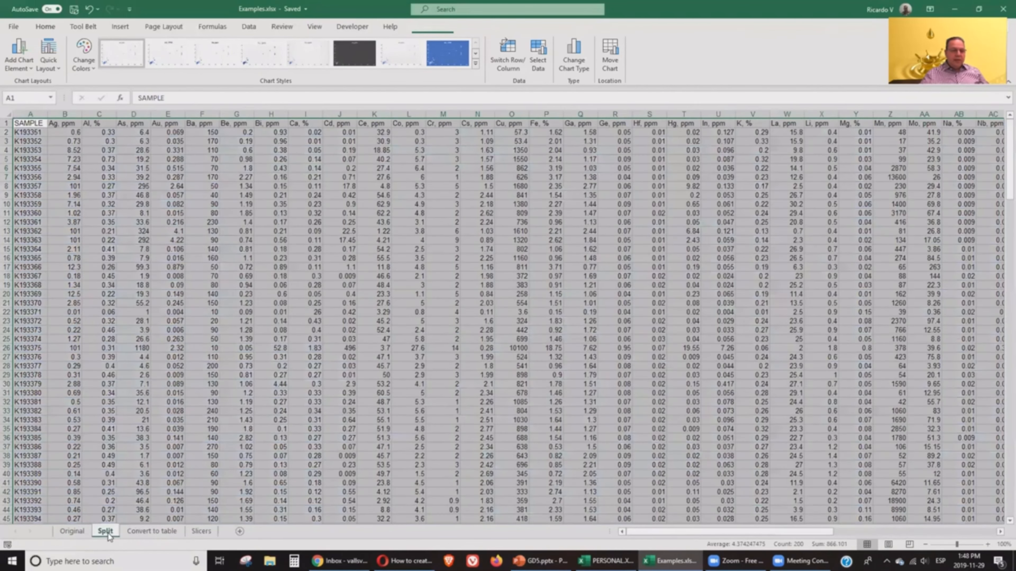
{"action": "left_click", "coordinate": [27, 356]}
{"action": "key", "text": "ctrl+Down"}
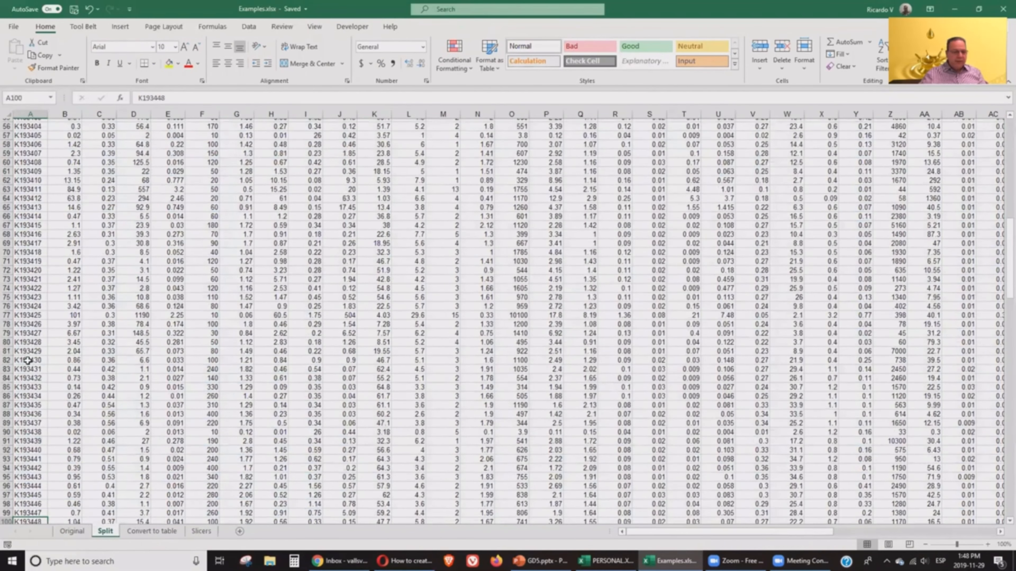
{"action": "key", "text": "ctrl+Down"}
{"action": "key", "text": "Down"}
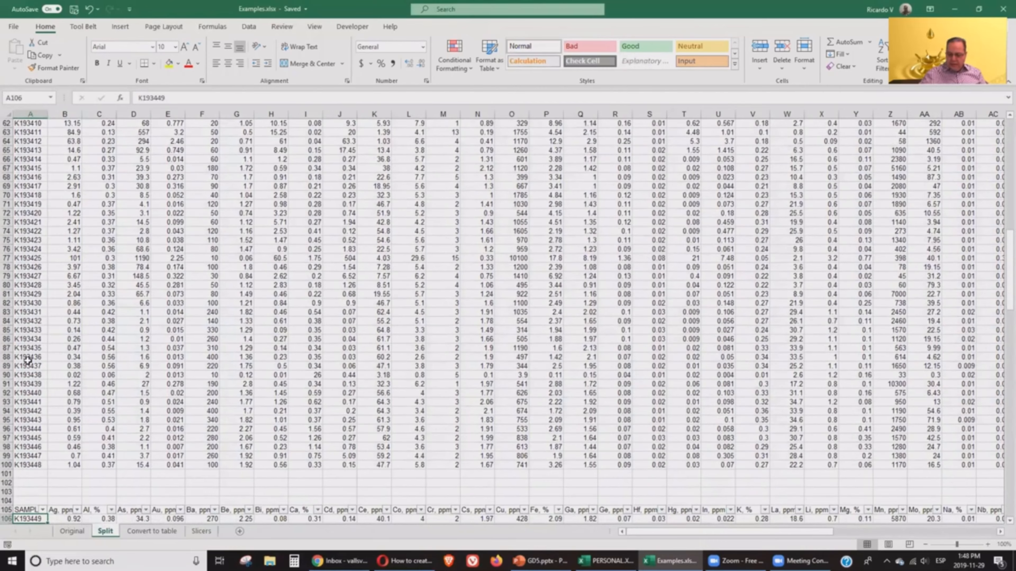
{"action": "key", "text": "ctrl+shift+Right"}
{"action": "key", "text": "ctrl+shift+Down"}
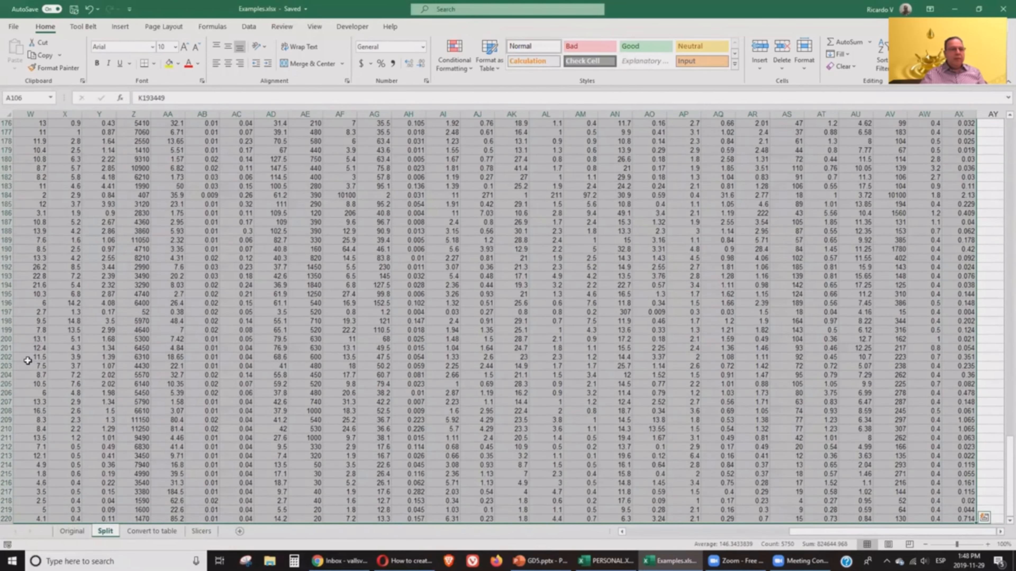
{"action": "left_click", "coordinate": [44, 55]}
- Paste the copied samples at A101 on the Convert to table sheet, directly below the table, and check the scatter chart
{"action": "left_click", "coordinate": [152, 532]}
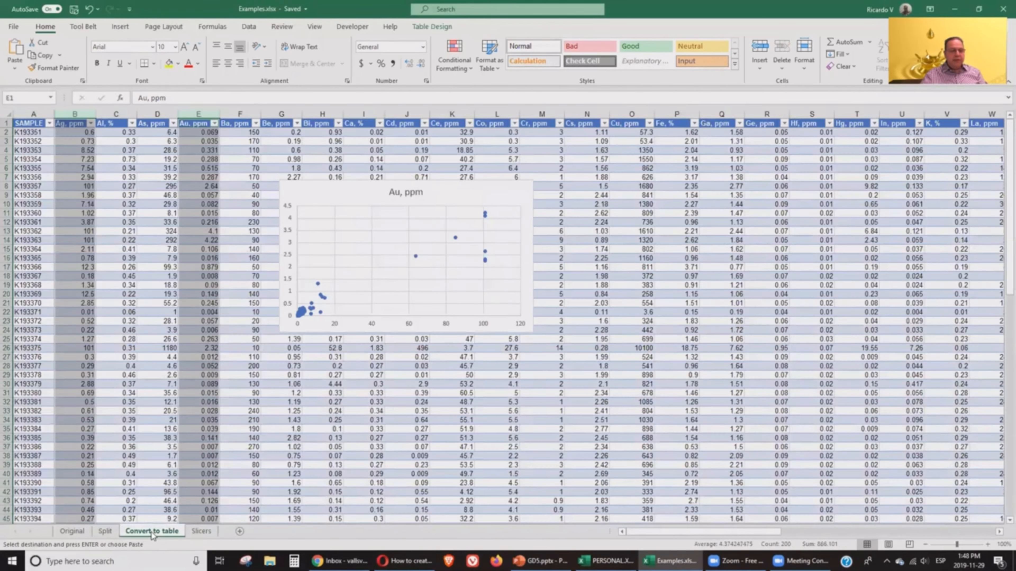
{"action": "left_click", "coordinate": [30, 323]}
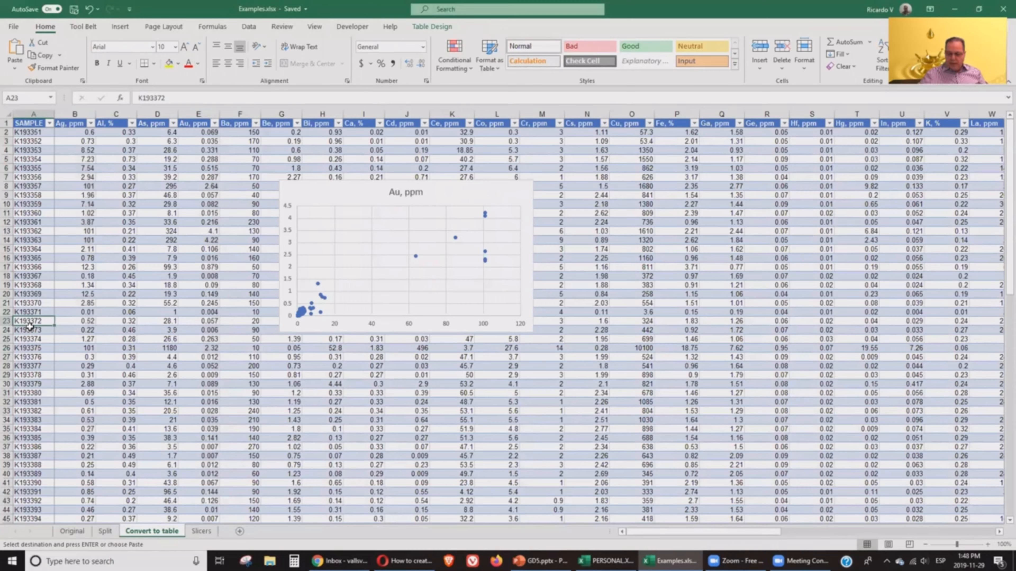
{"action": "key", "text": "ctrl+Down"}
{"action": "key", "text": "Down"}
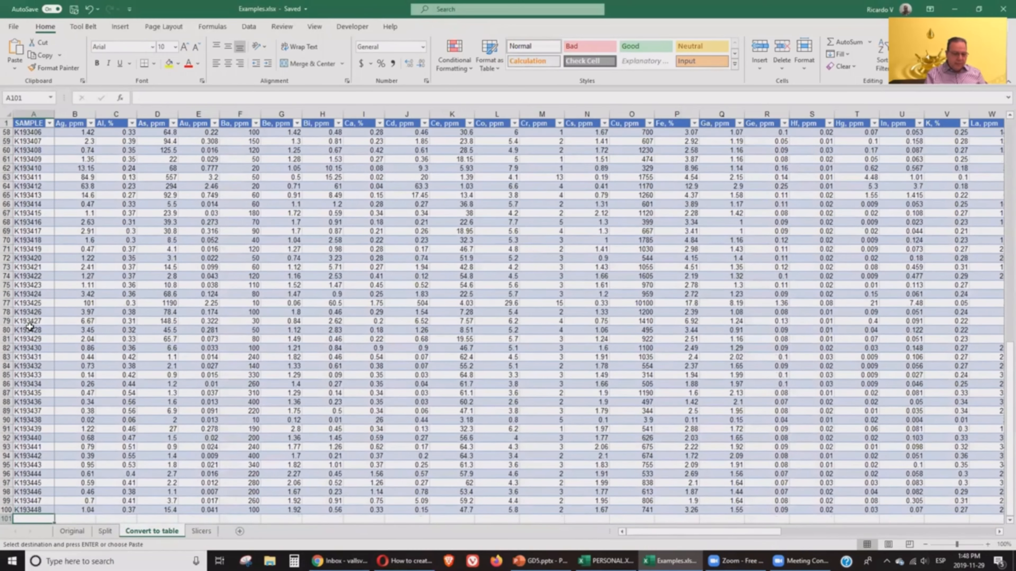
{"action": "key", "text": "ctrl+v"}
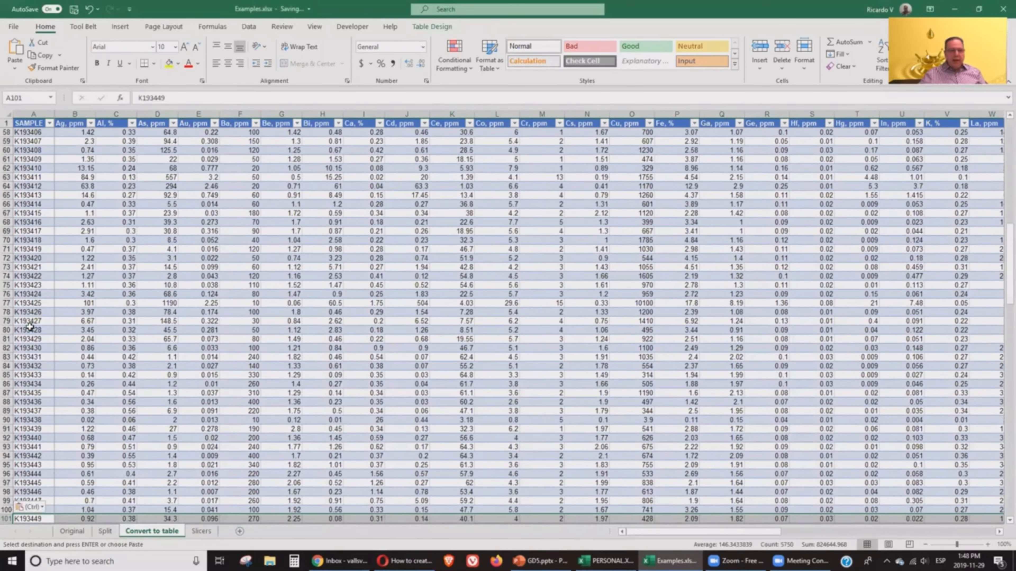
{"action": "key", "text": "ctrl+Up"}
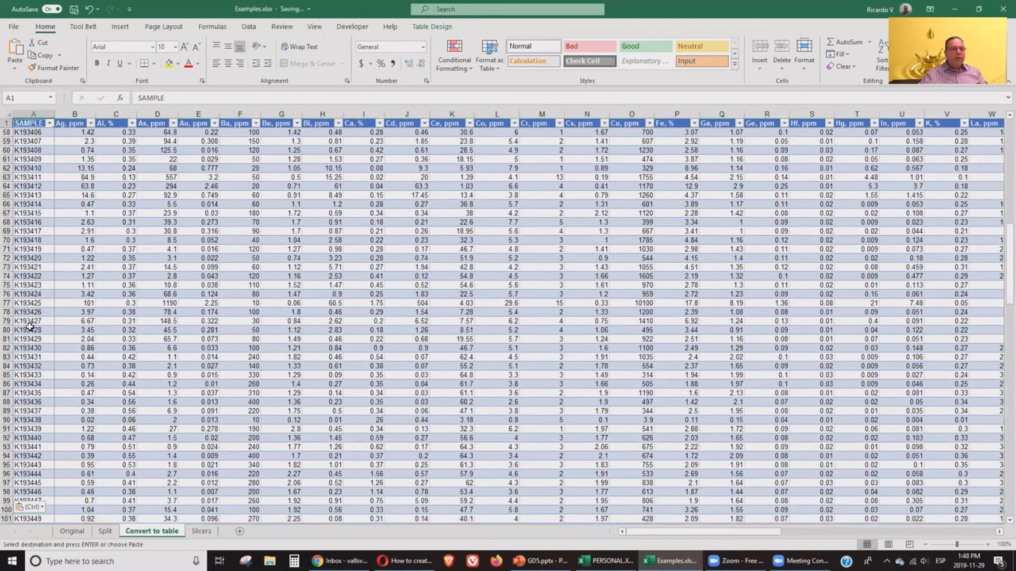
{"action": "left_click", "coordinate": [166, 321]}
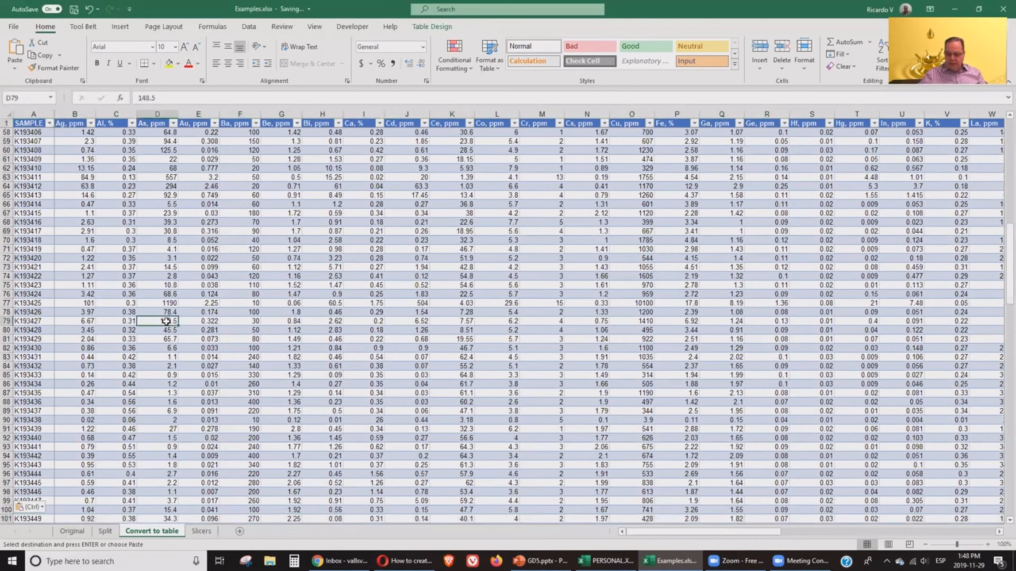
{"action": "key", "text": "ctrl+Up"}
{"action": "key", "text": "Down"}
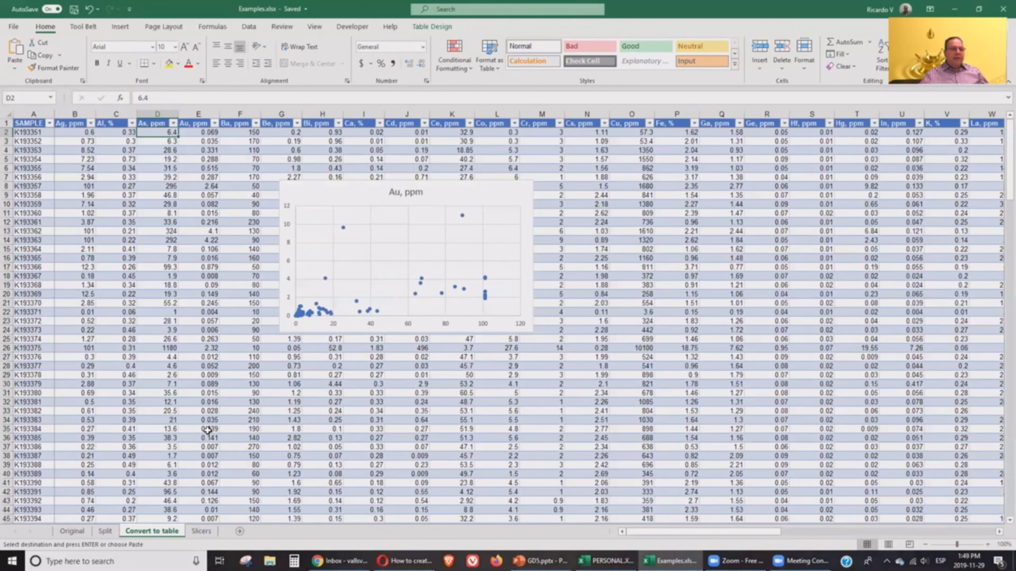
- Copy the first data block with its headers, A1:AX100, from the Split sheet to cell A1 of the Slicers sheet
{"action": "left_click", "coordinate": [105, 531]}
{"action": "left_click", "coordinate": [29, 240]}
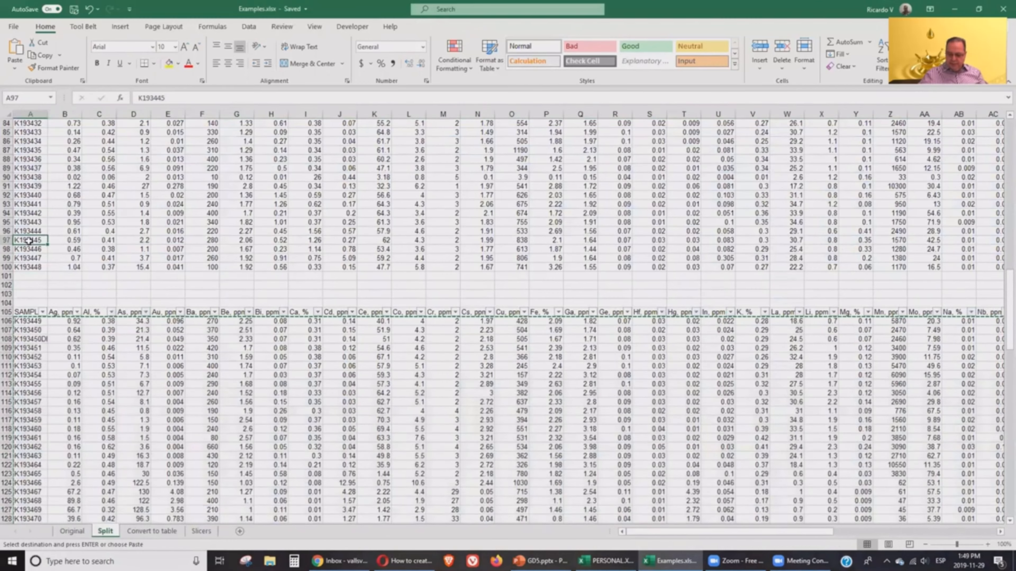
{"action": "key", "text": "ctrl+Home"}
{"action": "key", "text": "ctrl+shift+Right"}
{"action": "key", "text": "ctrl+shift+Down"}
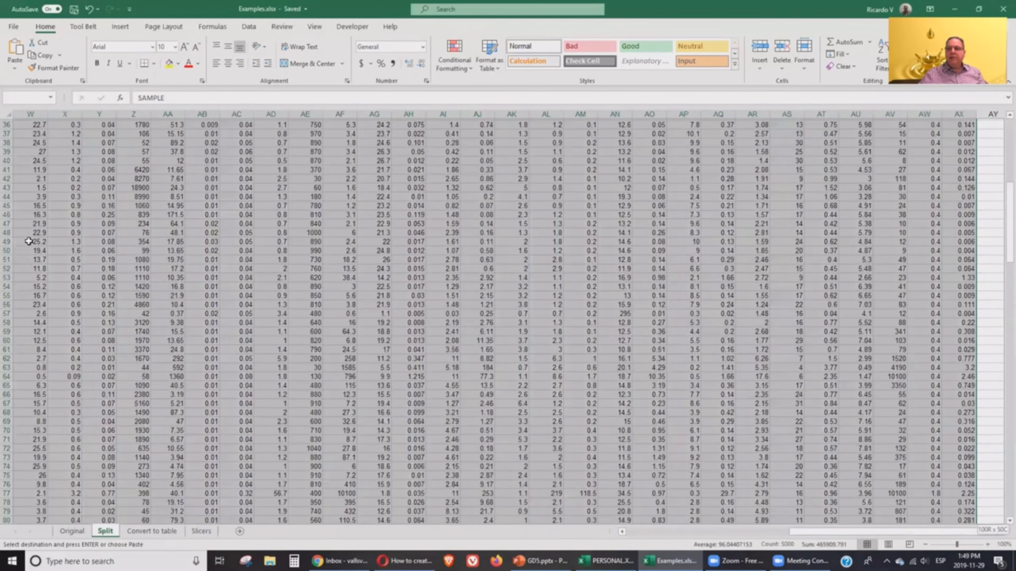
{"action": "left_click", "coordinate": [48, 55]}
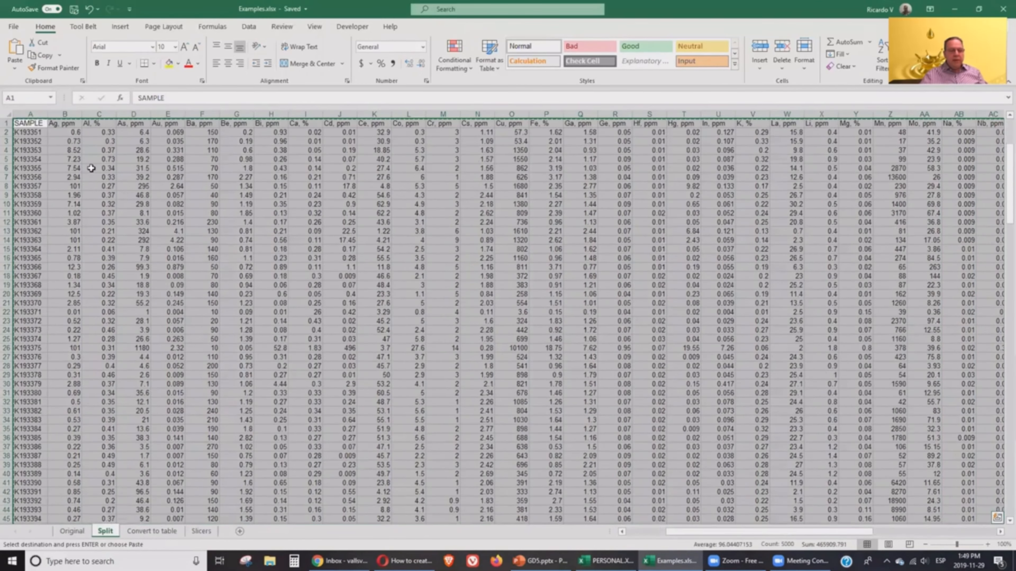
{"action": "left_click", "coordinate": [201, 531]}
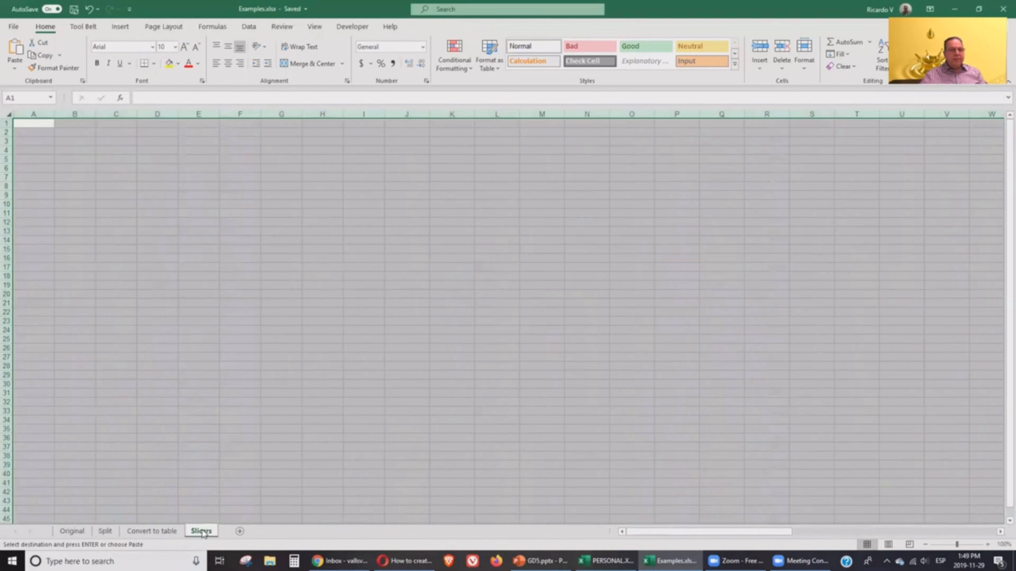
{"action": "left_click", "coordinate": [16, 49]}
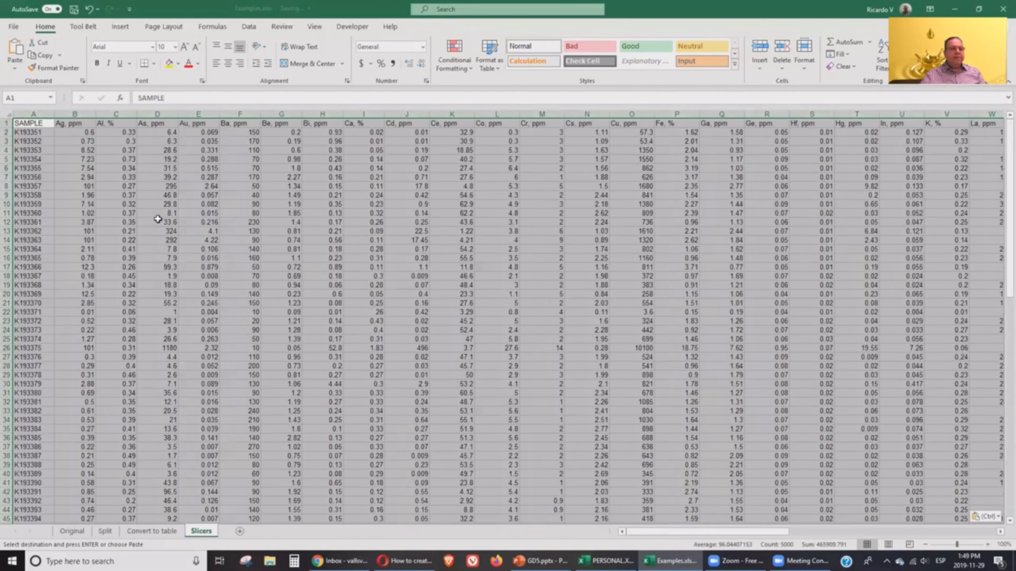
- Convert the Slicers sheet range $A$1:$AX$100 into a table with headers
{"action": "left_click", "coordinate": [153, 212]}
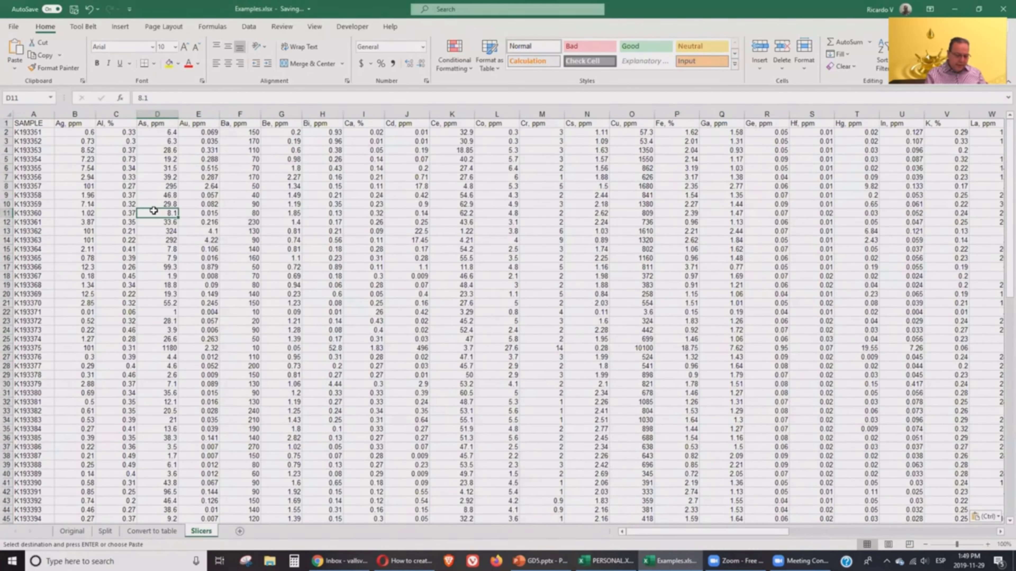
{"action": "key", "text": "ctrl+t"}
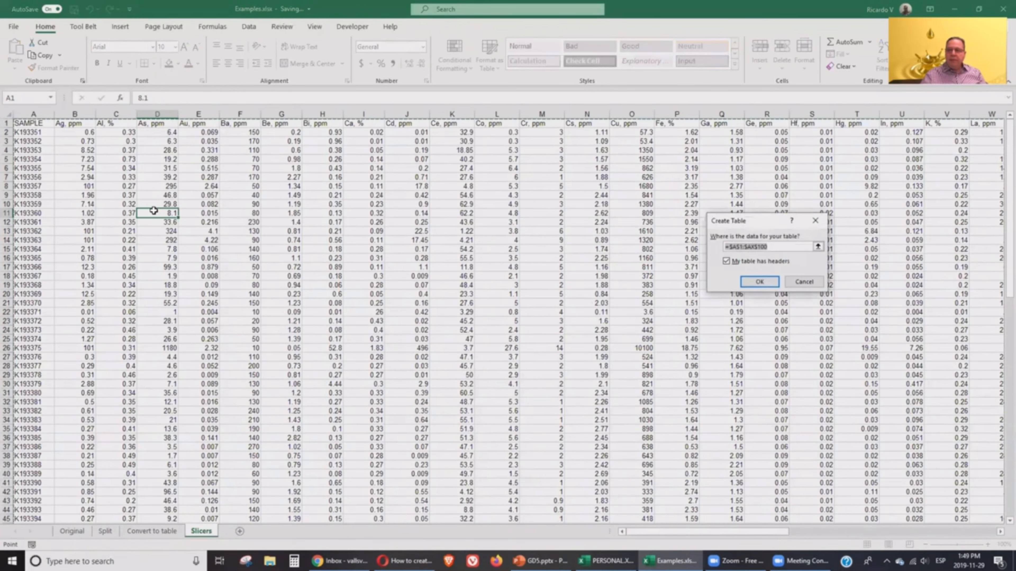
{"action": "left_click", "coordinate": [748, 282]}
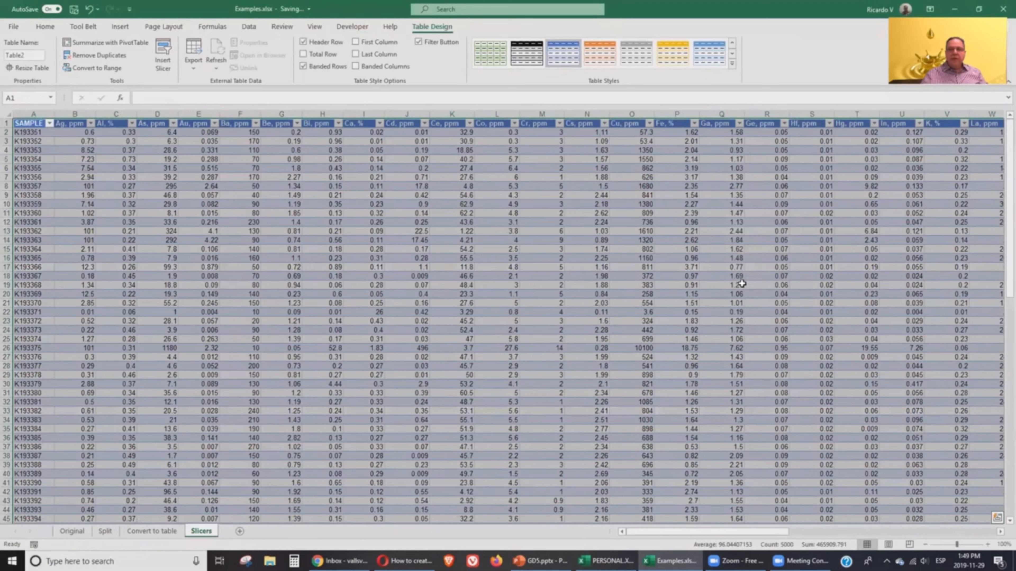
- Insert slicers for Ag, ppm and Au, ppm and arrange them side by side over columns O to S, with Au first
{"action": "left_click", "coordinate": [121, 26]}
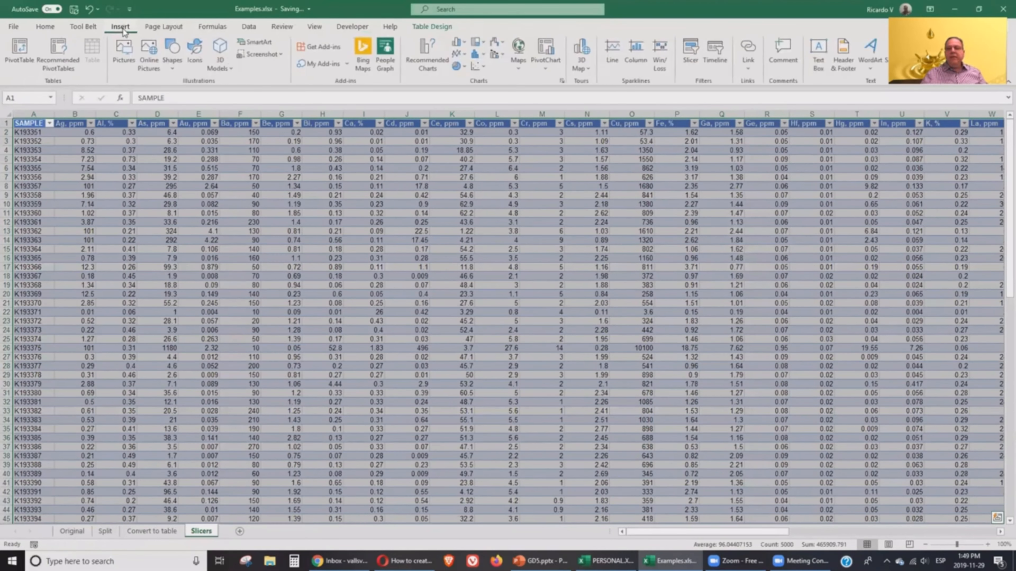
{"action": "left_click", "coordinate": [696, 56]}
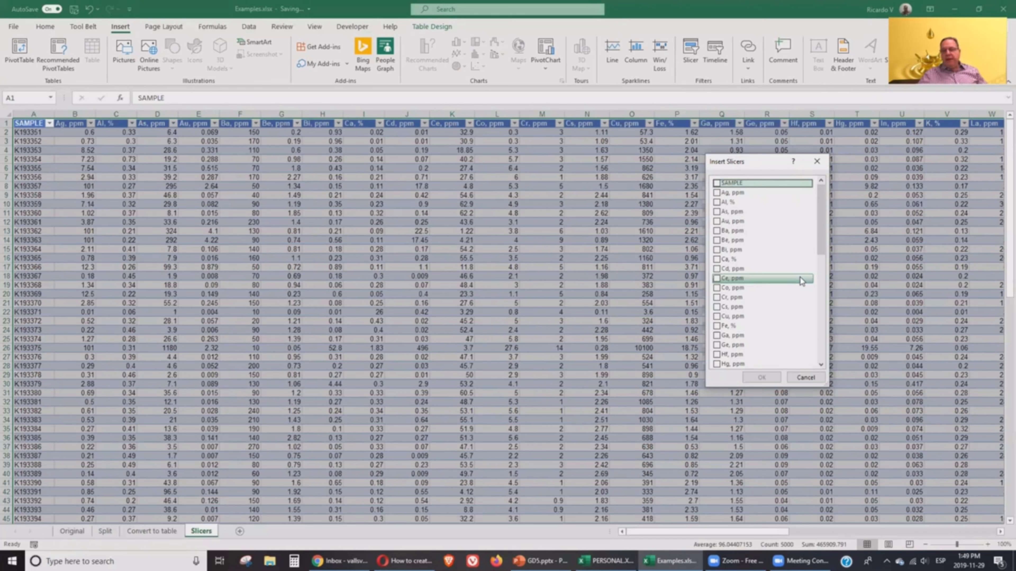
{"action": "left_click", "coordinate": [717, 193]}
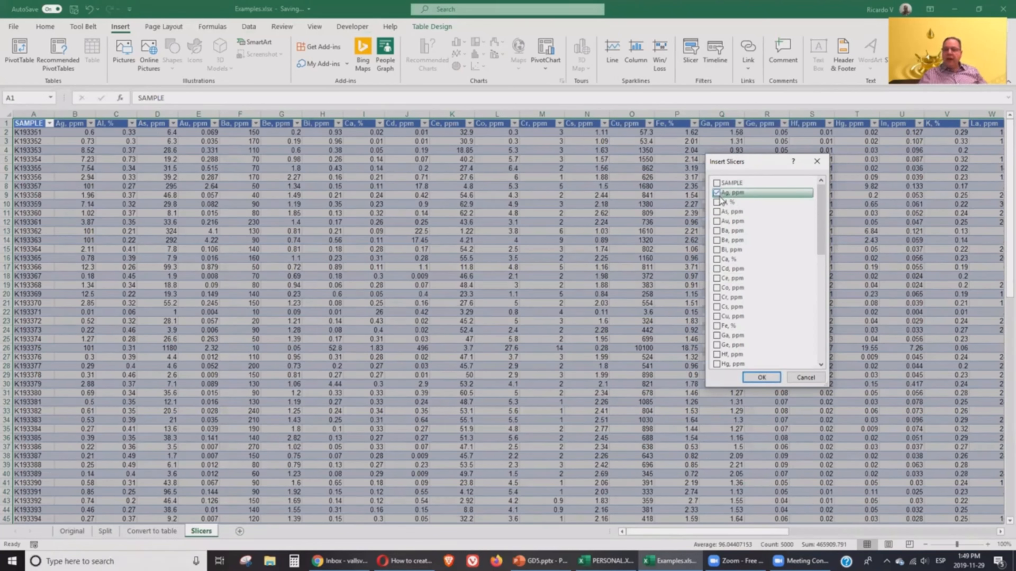
{"action": "left_click", "coordinate": [717, 222]}
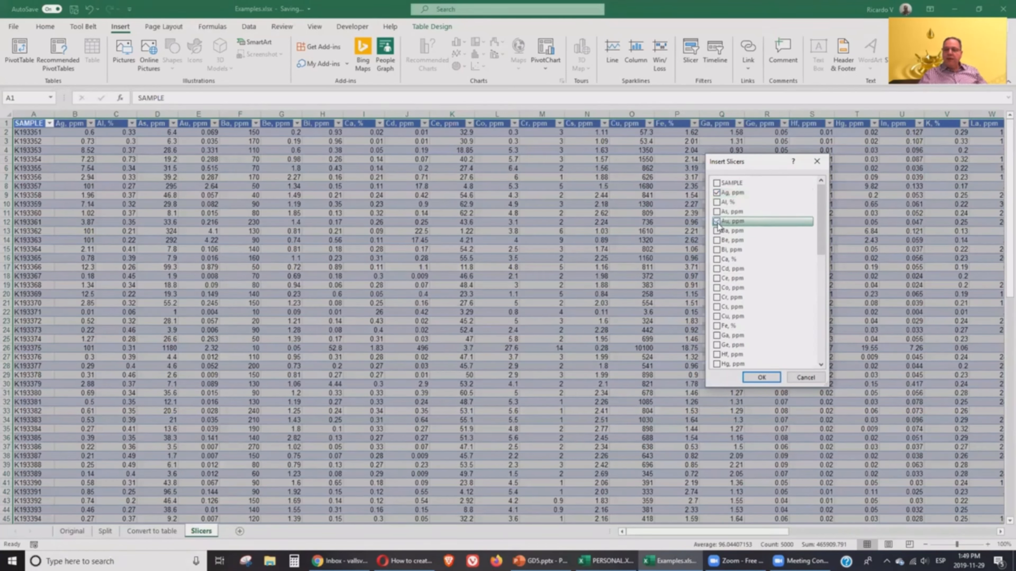
{"action": "left_click", "coordinate": [761, 377]}
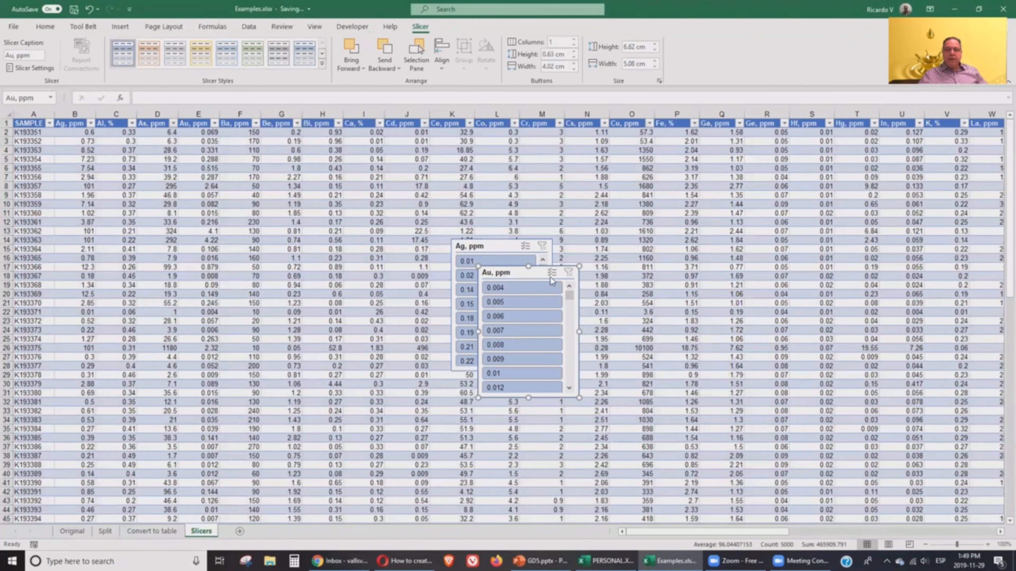
{"action": "left_click_drag", "start_coordinate": [551, 276], "coordinate": [678, 162]}
{"action": "left_click_drag", "start_coordinate": [516, 246], "coordinate": [765, 165]}
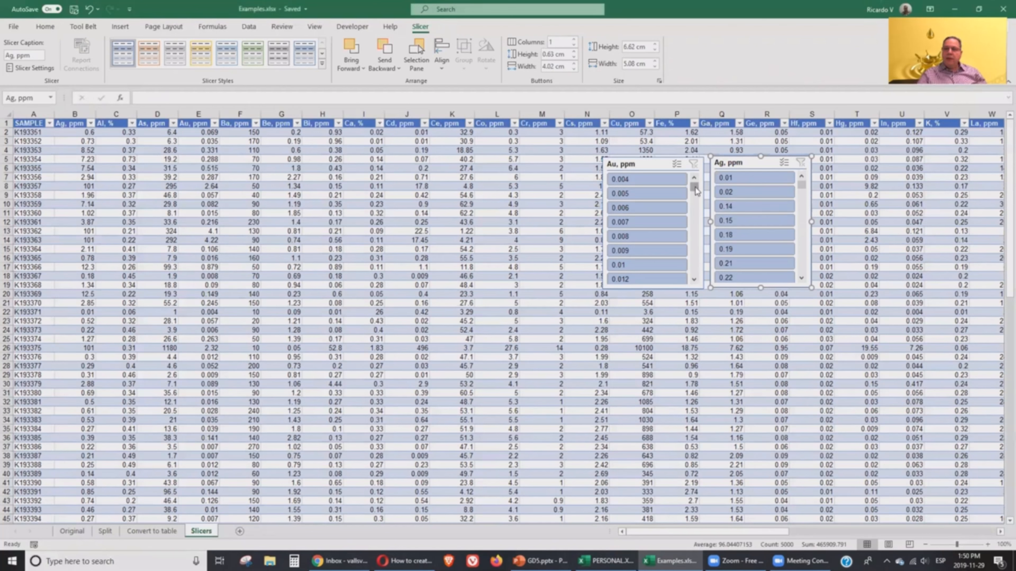
- Filter the table with the Au, ppm slicer to the values from 1.33 through 4.22
{"action": "left_click_drag", "start_coordinate": [695, 189], "coordinate": [697, 269]}
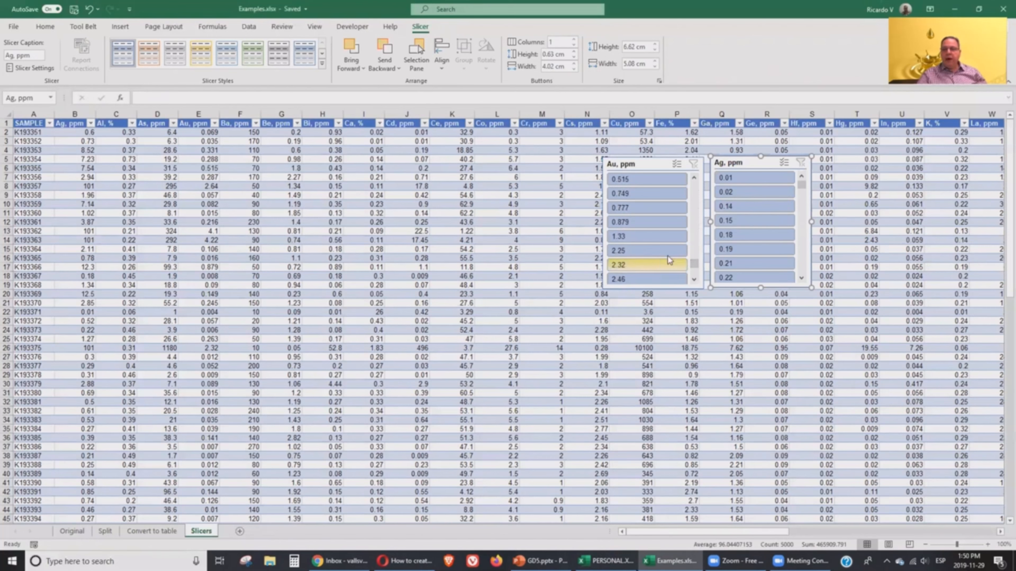
{"action": "left_click", "coordinate": [651, 236]}
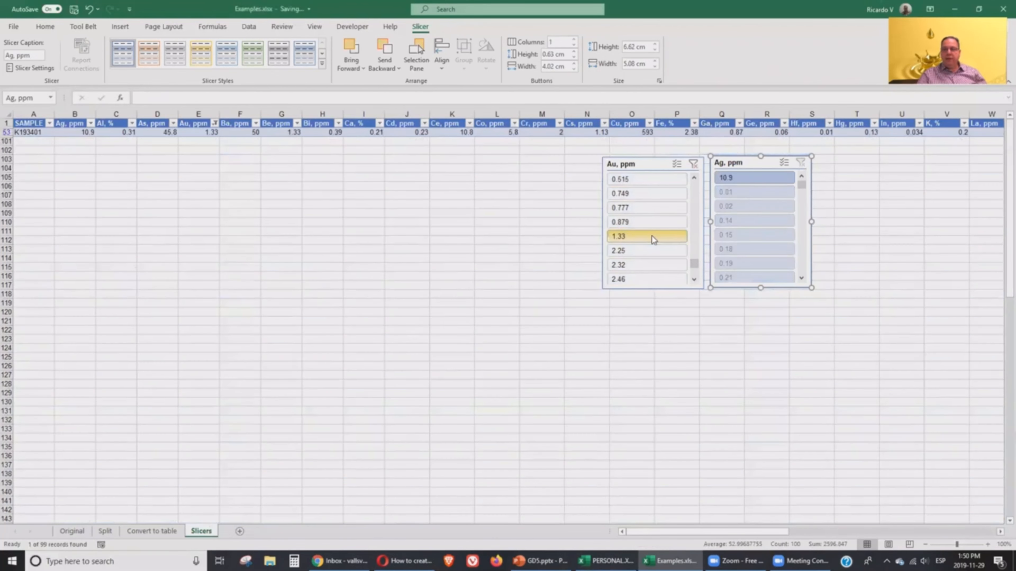
{"action": "left_click_drag", "start_coordinate": [694, 264], "coordinate": [694, 272]}
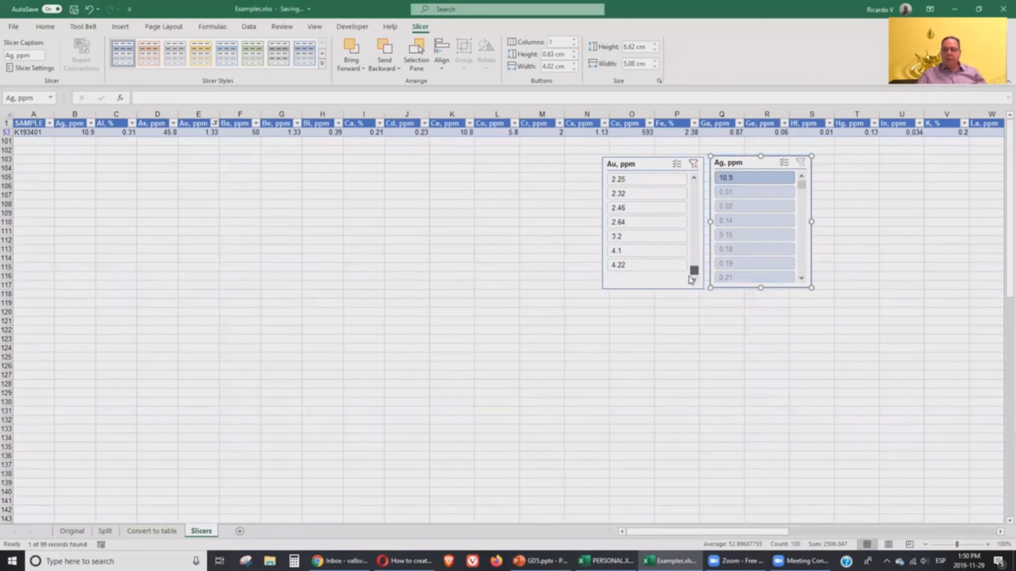
{"action": "left_click", "coordinate": [641, 265], "text": "shift"}
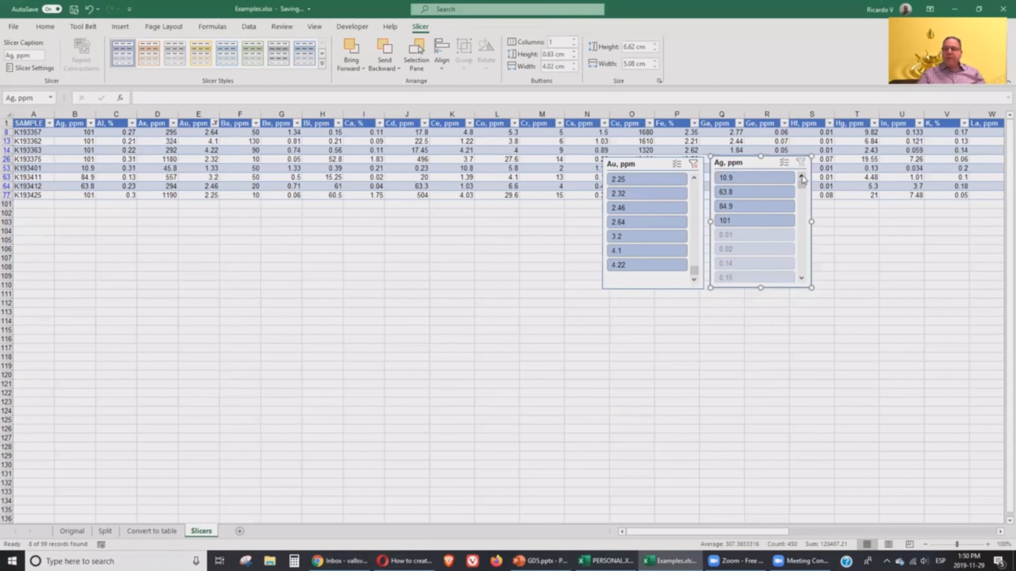
- Try filtering the Ag, ppm slicer to the values 12.5 through 14.6, and clear that Ag filter
{"action": "left_click_drag", "start_coordinate": [803, 185], "coordinate": [810, 277]}
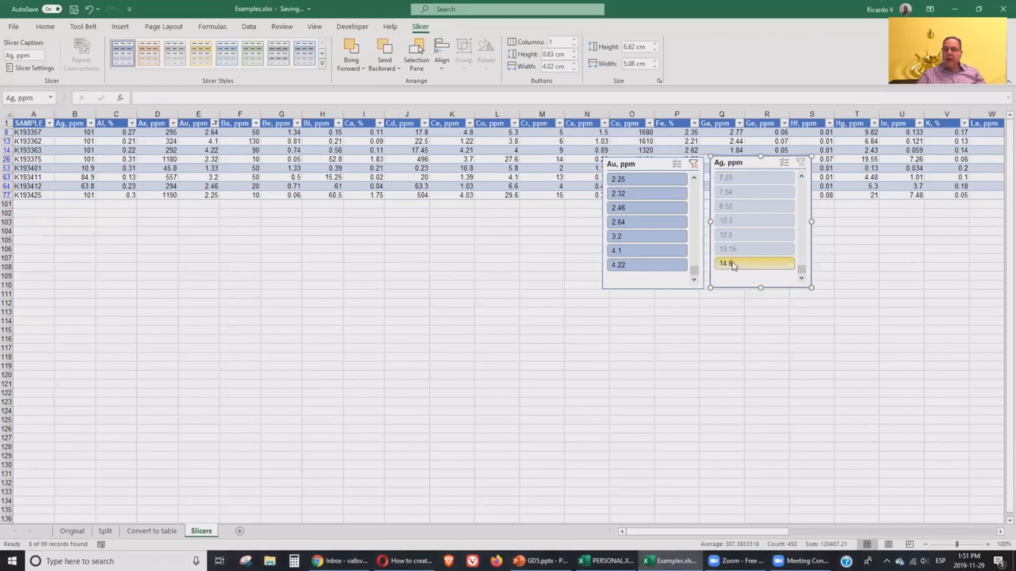
{"action": "left_click", "coordinate": [734, 264]}
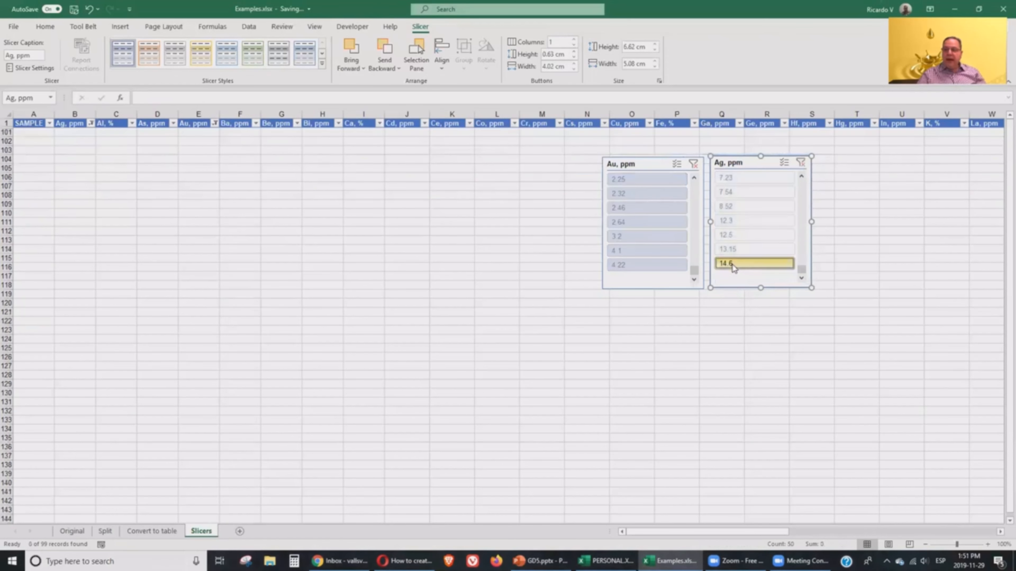
{"action": "left_click", "coordinate": [730, 236], "text": "shift"}
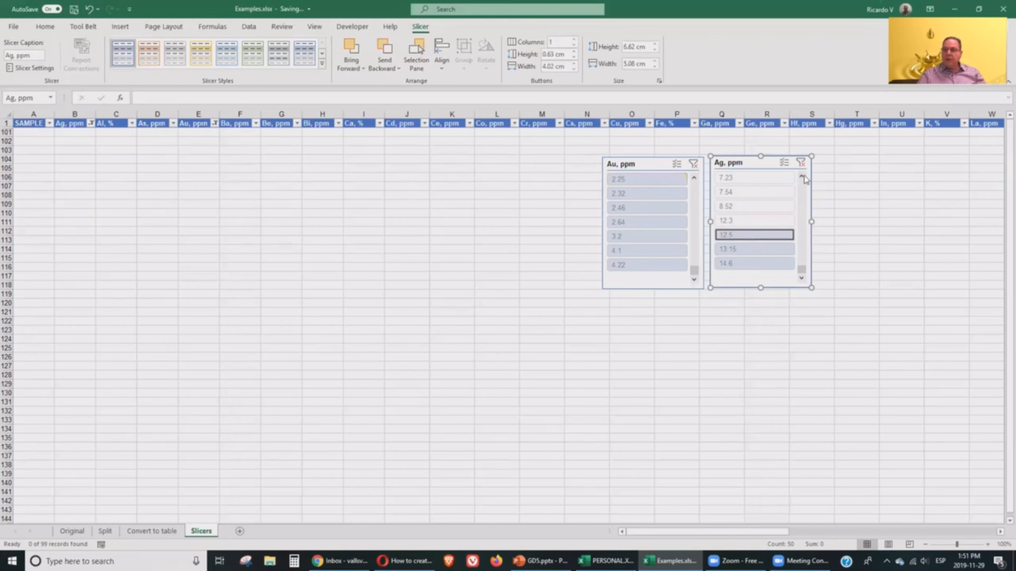
{"action": "left_click", "coordinate": [801, 165]}
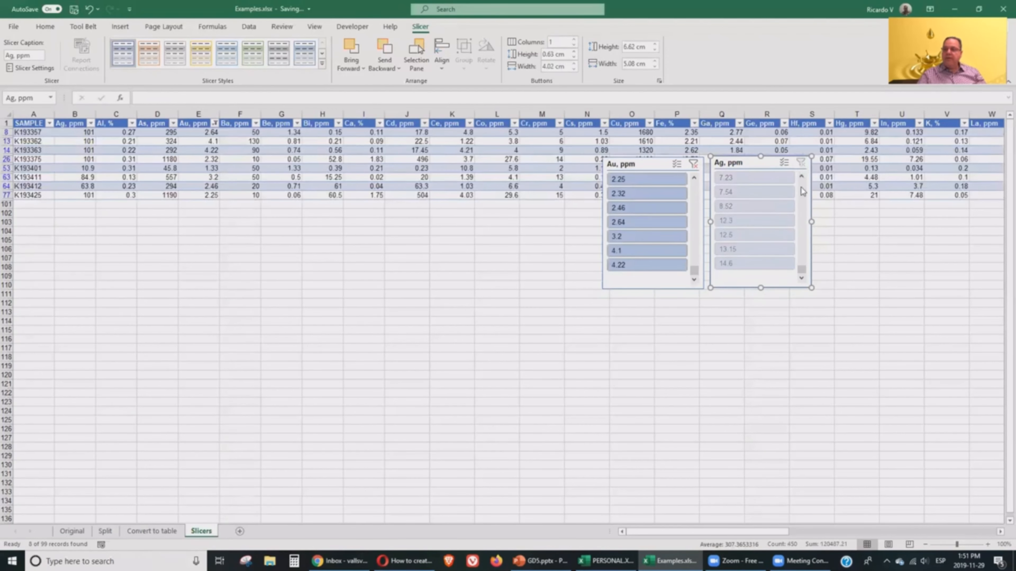
- Filter the already Au-filtered samples to an Ag value of 101 with the Ag, ppm slicer
{"action": "scroll", "coordinate": [804, 235], "scroll_direction": "up", "scroll_amount": 5}
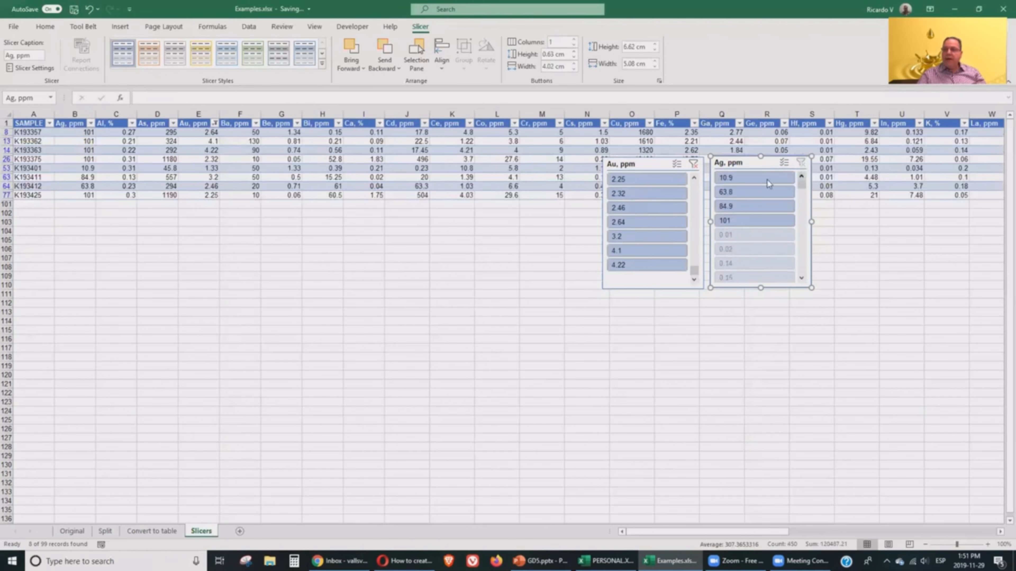
{"action": "left_click", "coordinate": [745, 177]}
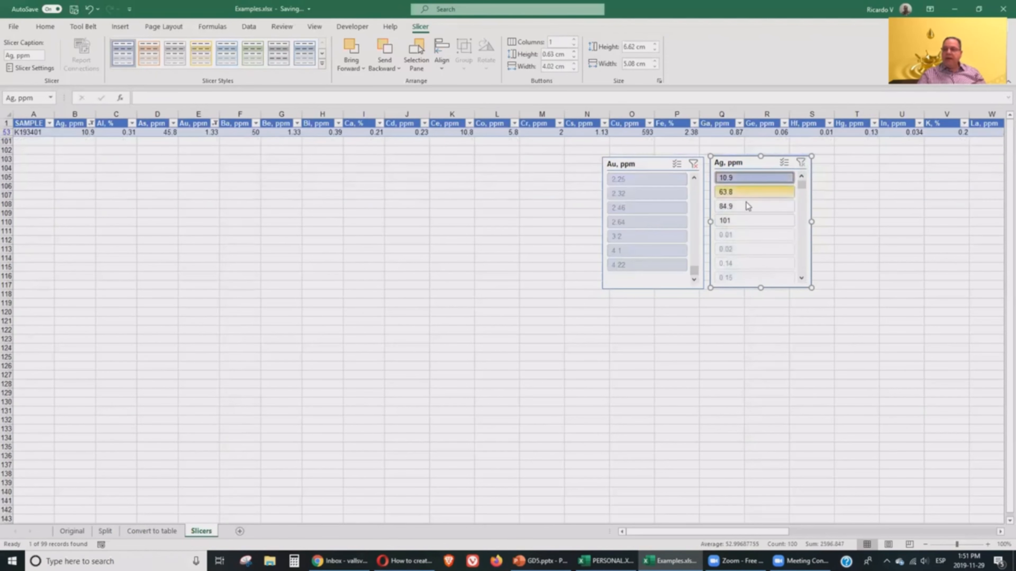
{"action": "left_click", "coordinate": [744, 221]}
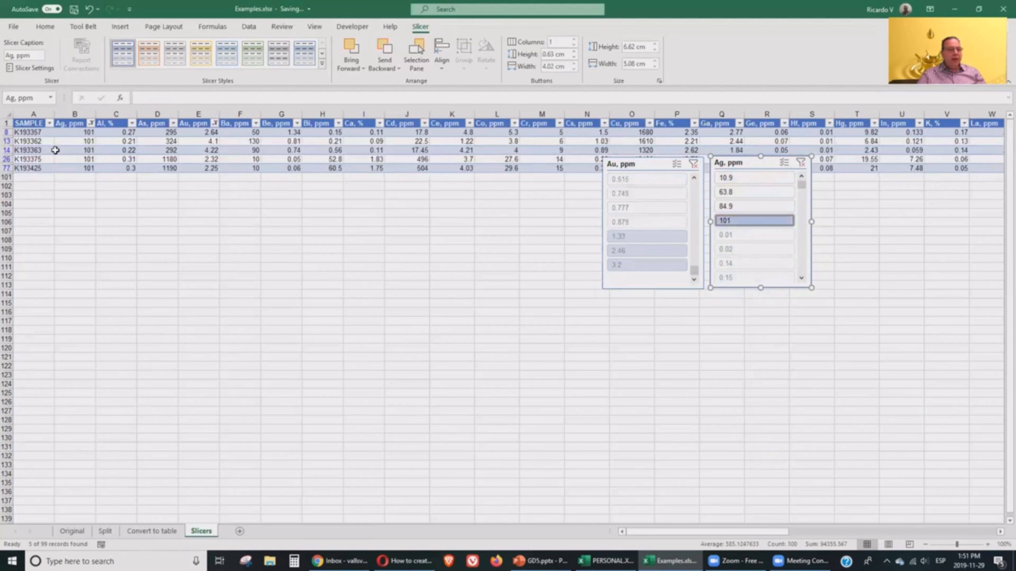
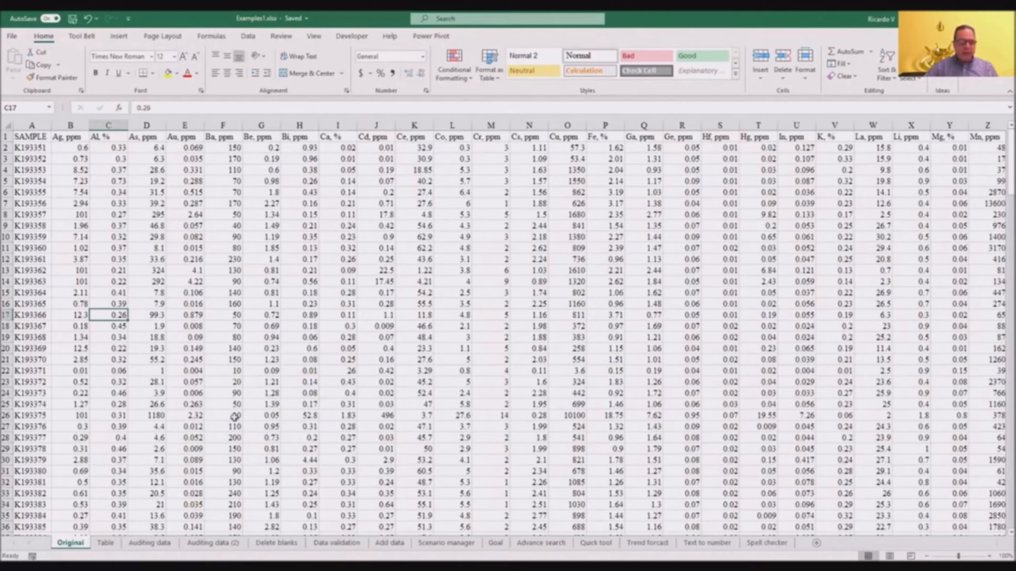
- Go to the Auditing data sheet of Examples1.xlsx and examine the contents of G2, G7 and G12 in the Au*Ag column
{"action": "left_click", "coordinate": [105, 543]}
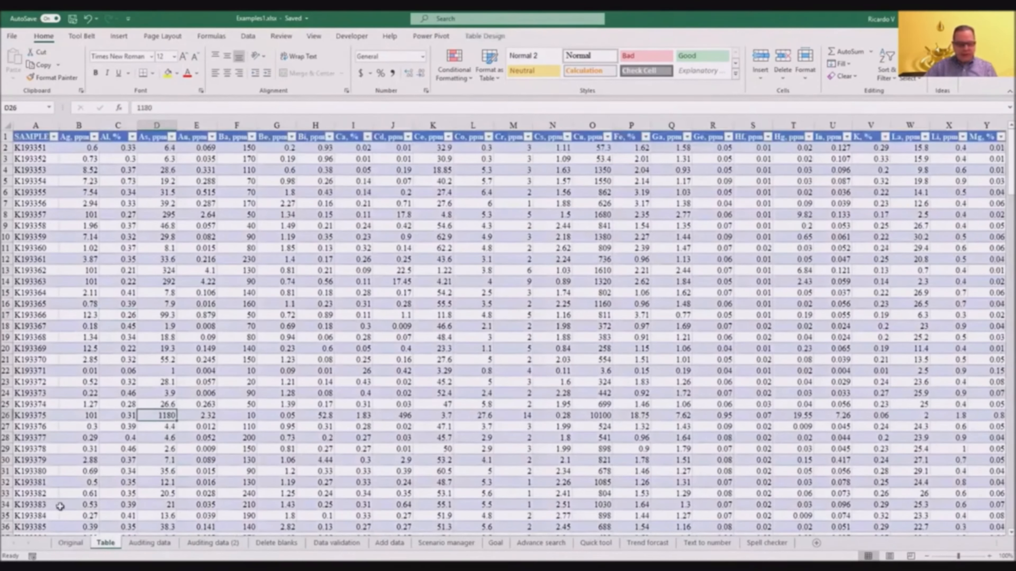
{"action": "left_click", "coordinate": [150, 543]}
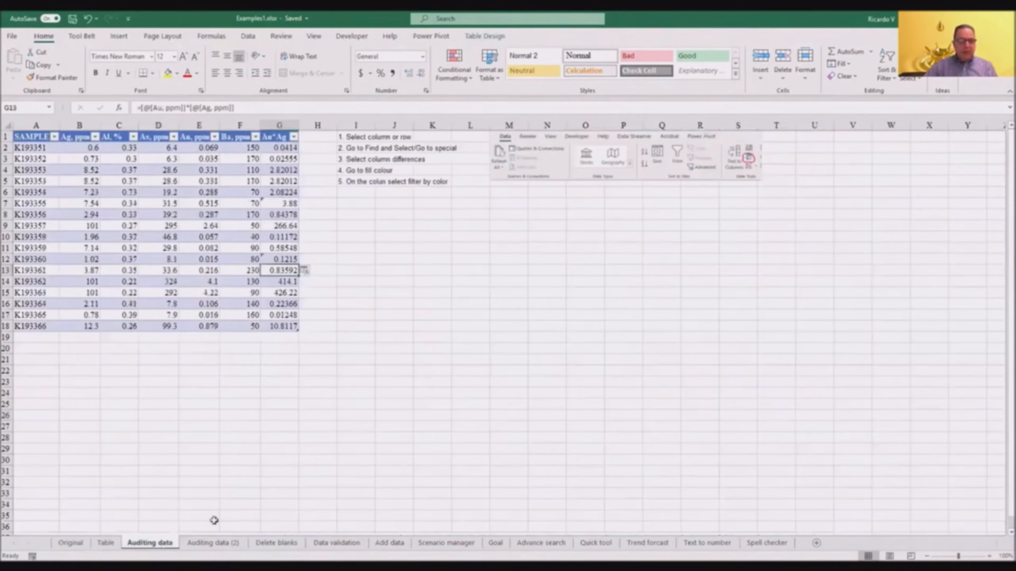
{"action": "left_click", "coordinate": [313, 387]}
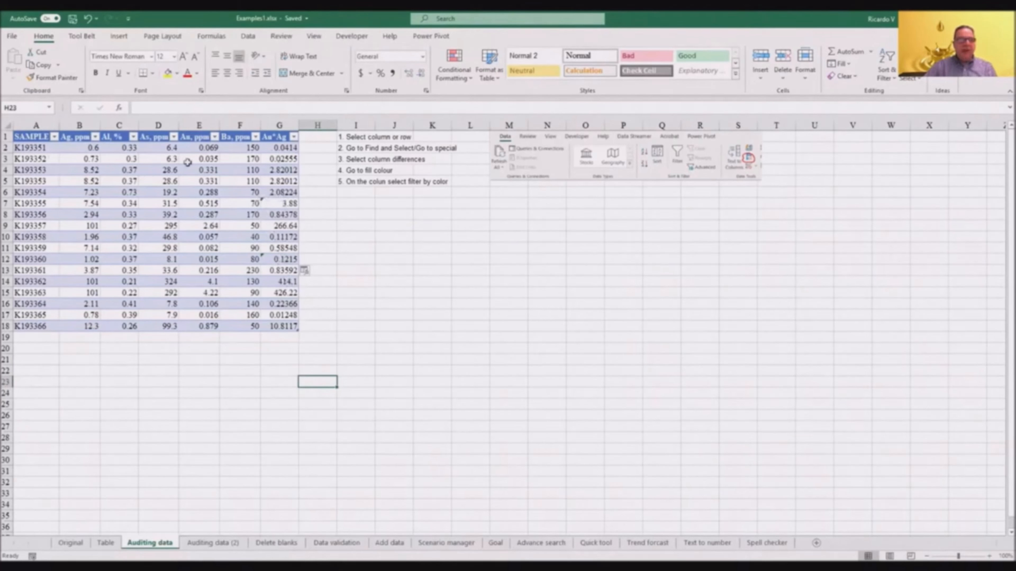
{"action": "left_click", "coordinate": [283, 148]}
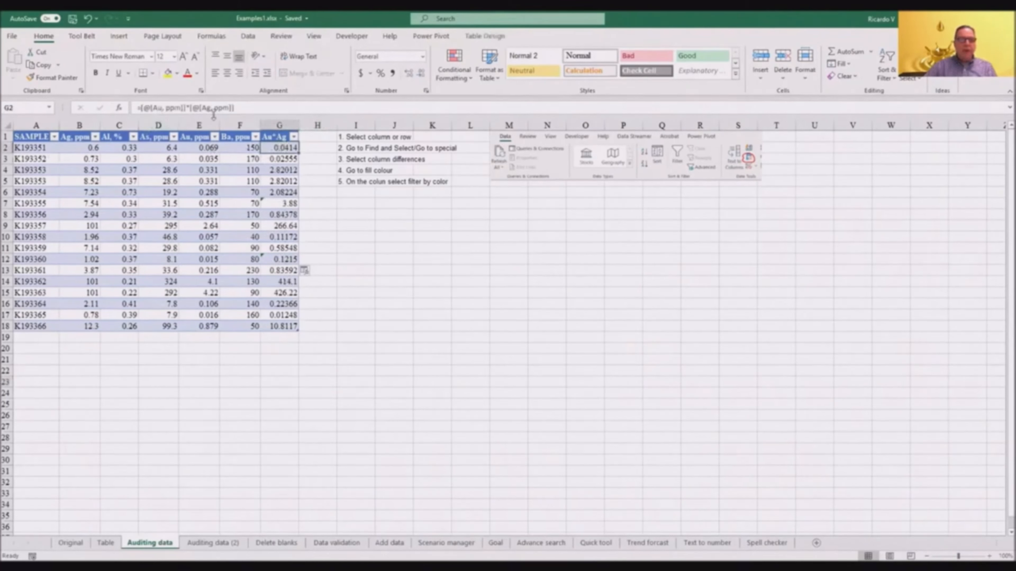
{"action": "left_click", "coordinate": [276, 205]}
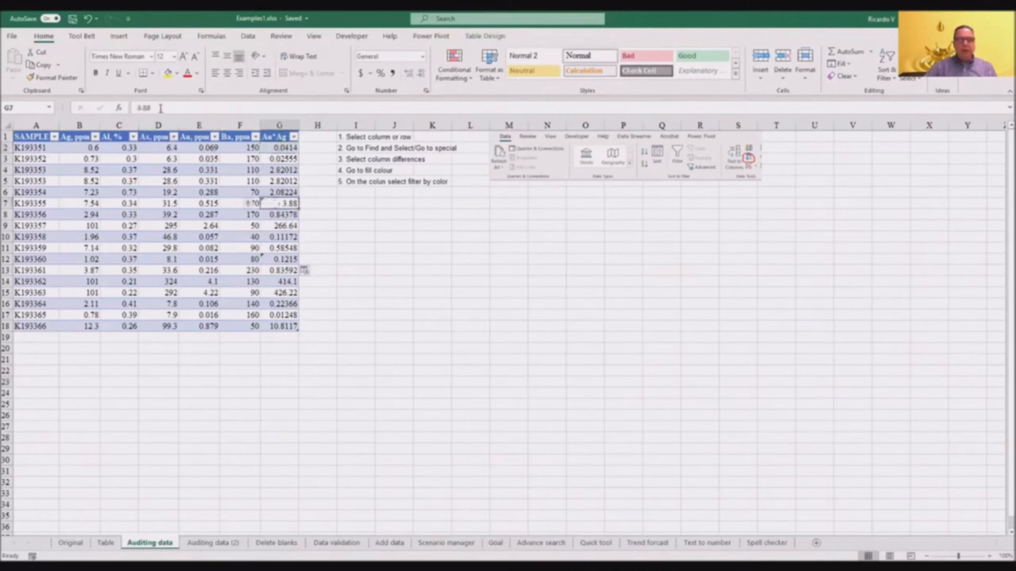
{"action": "left_click", "coordinate": [278, 259]}
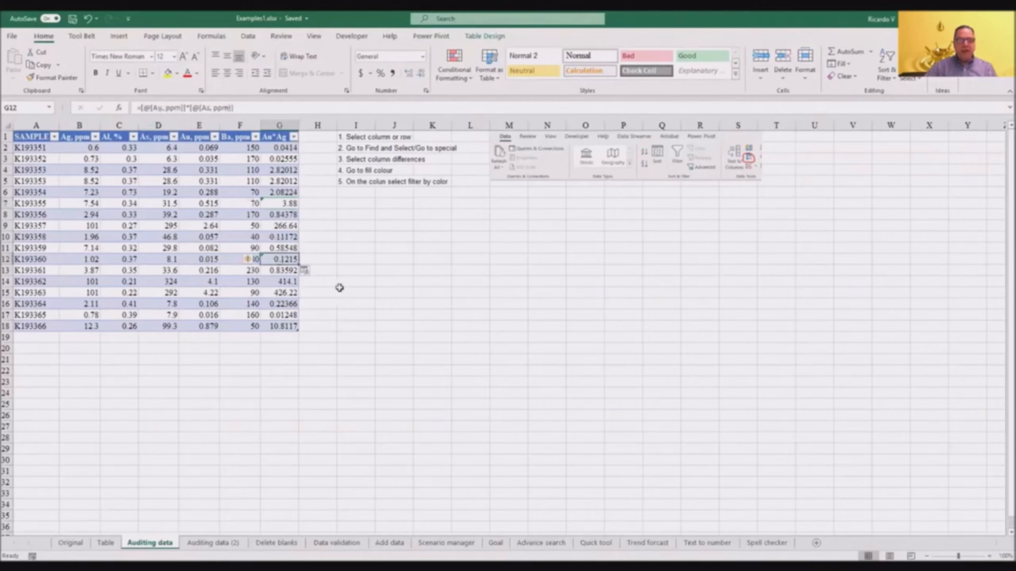
{"action": "left_click", "coordinate": [340, 288]}
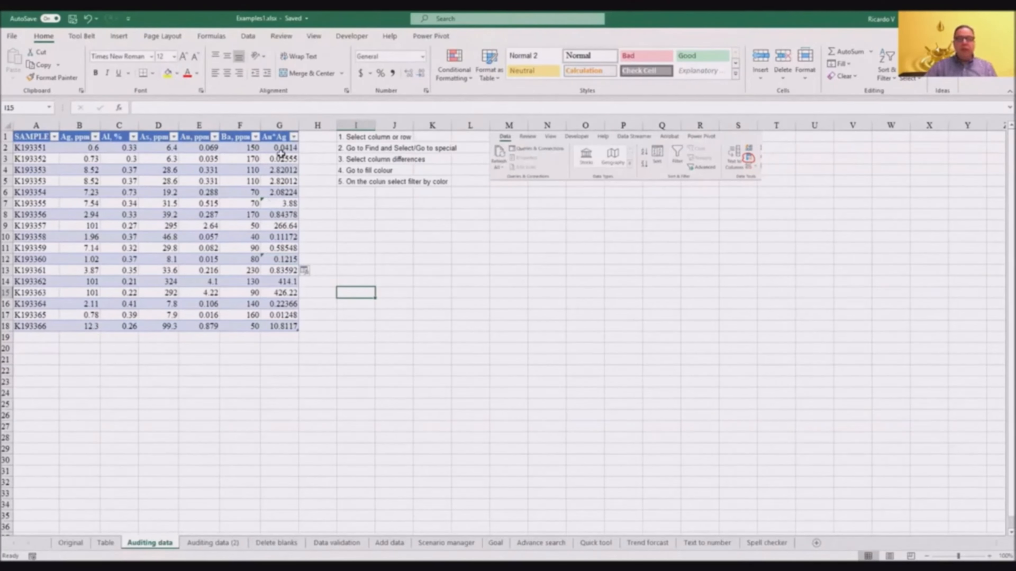
- Select the column differences within the Au*Ag cells G2:G18 using Go To Special and fill them yellow
{"action": "left_click_drag", "start_coordinate": [283, 148], "coordinate": [286, 326]}
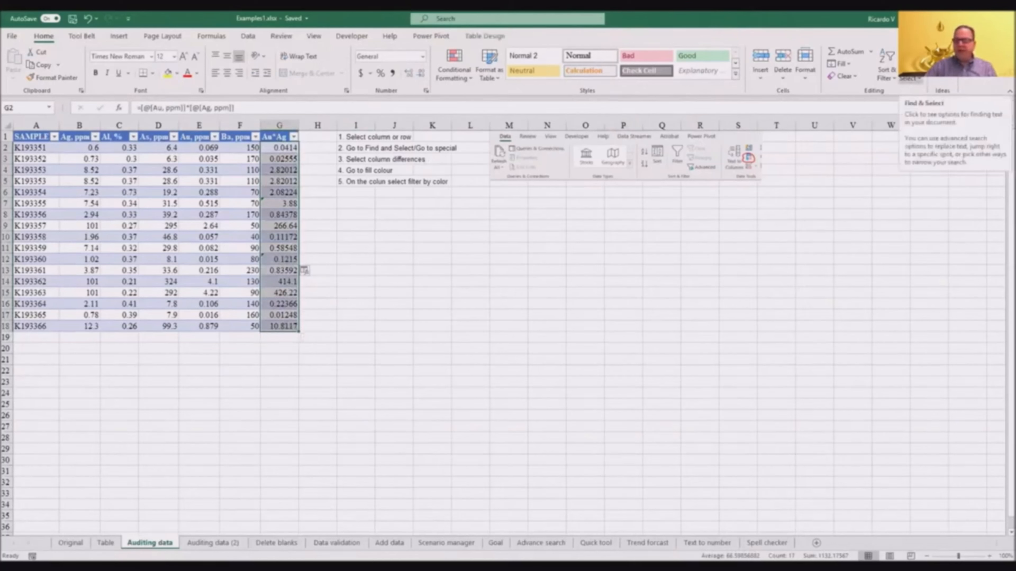
{"action": "left_click", "coordinate": [909, 79]}
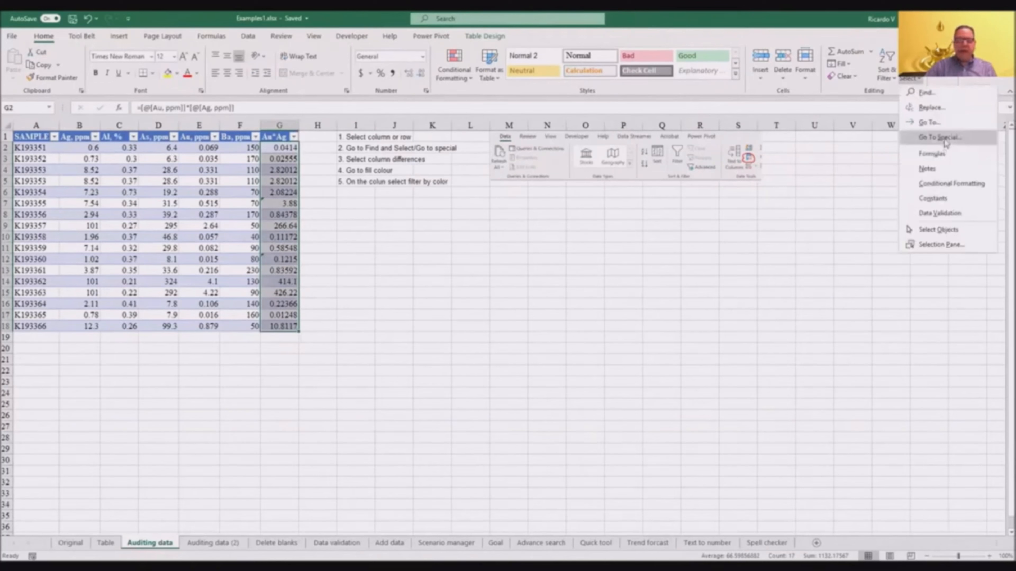
{"action": "left_click", "coordinate": [941, 138]}
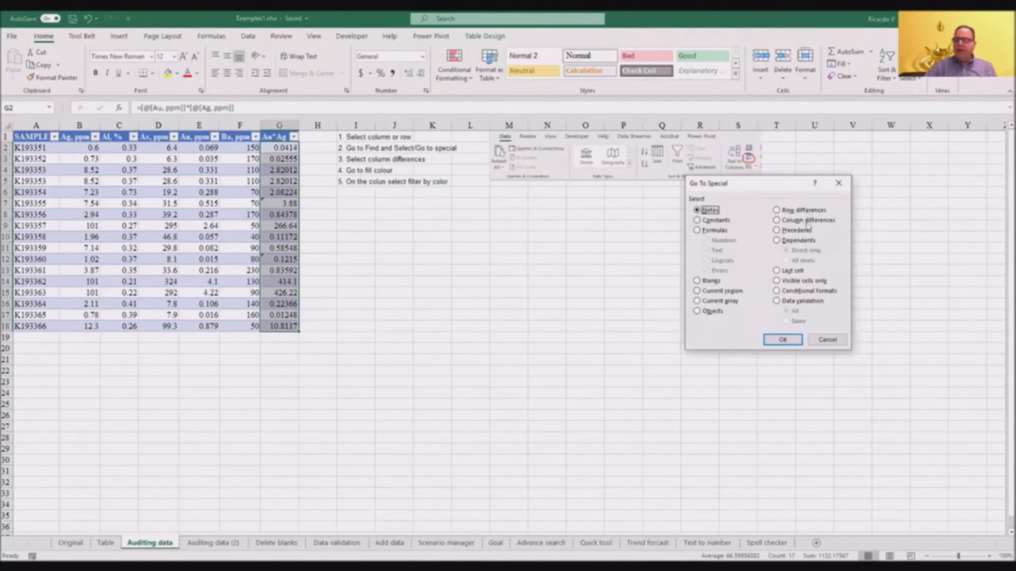
{"action": "left_click", "coordinate": [807, 223]}
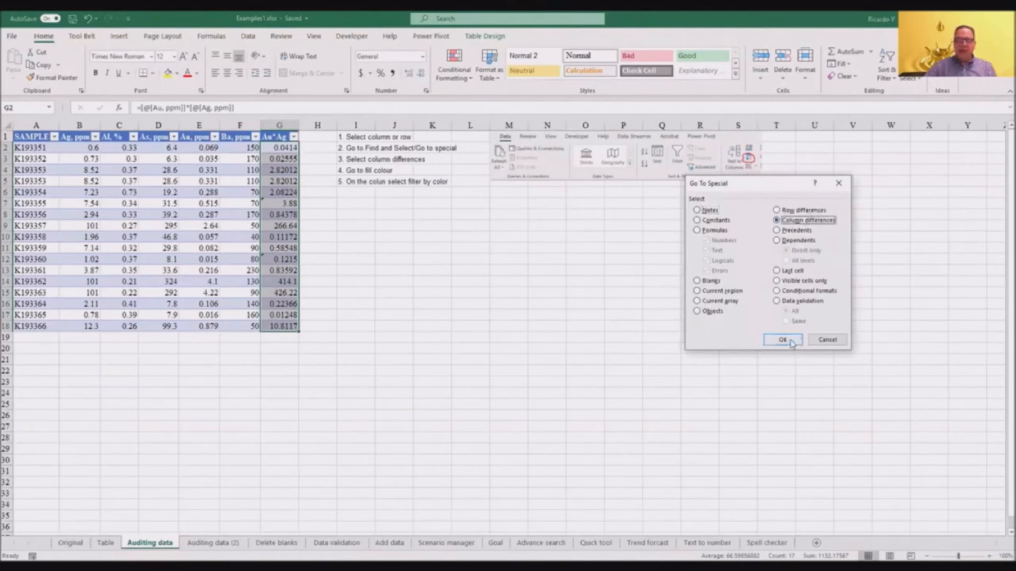
{"action": "left_click", "coordinate": [783, 340]}
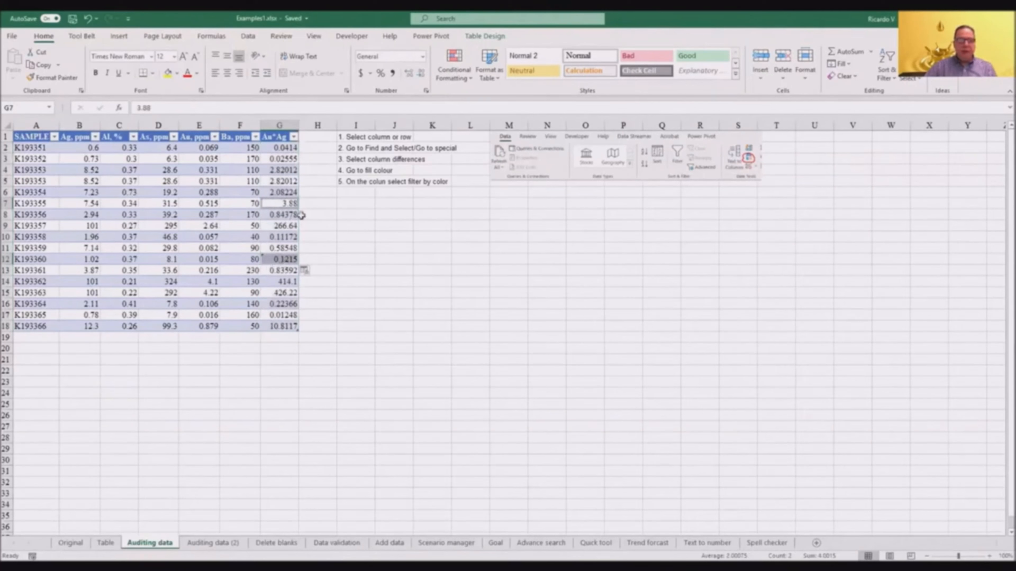
{"action": "left_click", "coordinate": [169, 74]}
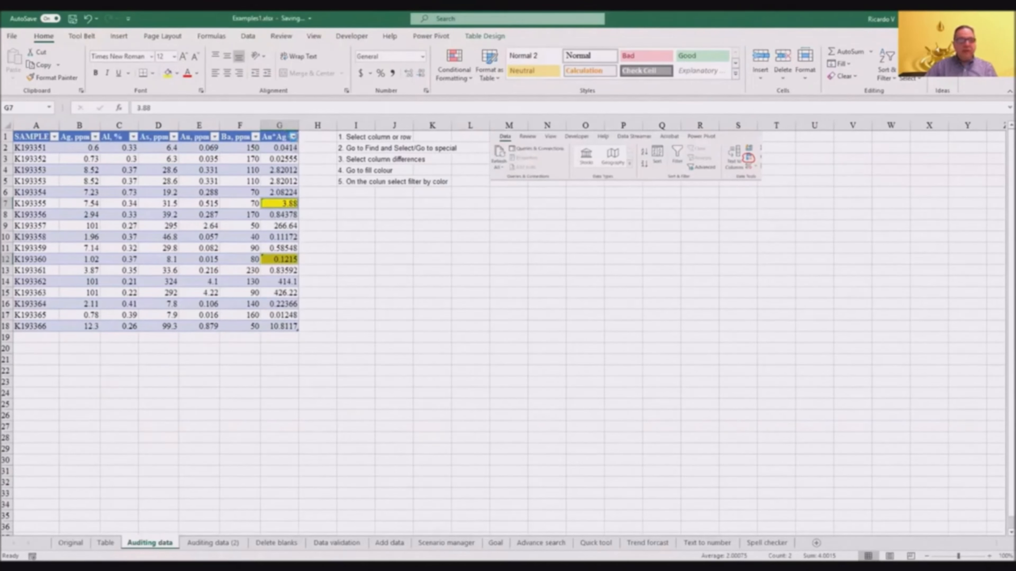
- Filter the Au*Ag column by the yellow cell color
{"action": "left_click", "coordinate": [293, 136]}
{"action": "mouse_move", "coordinate": [276, 206]}
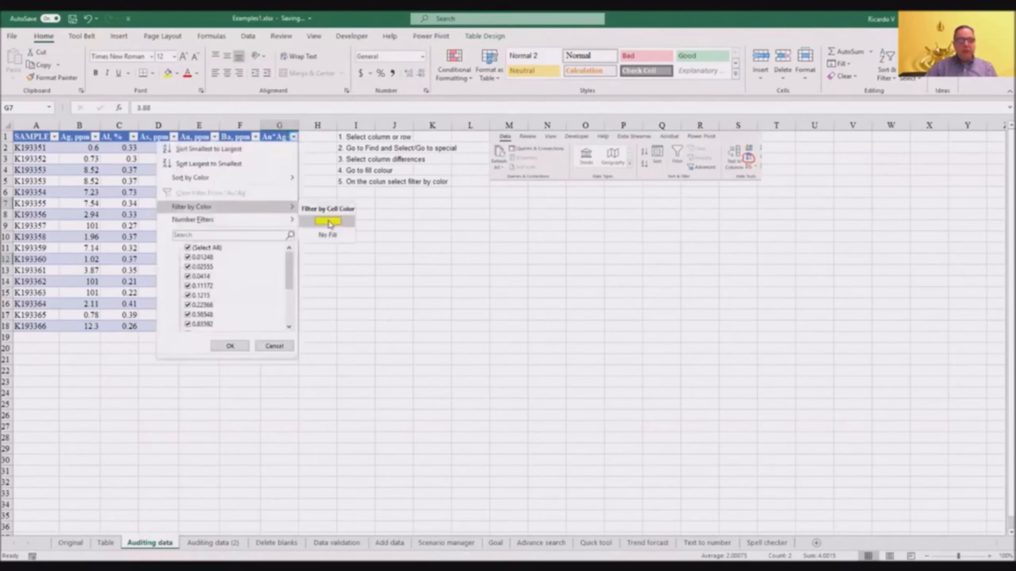
{"action": "left_click", "coordinate": [328, 221]}
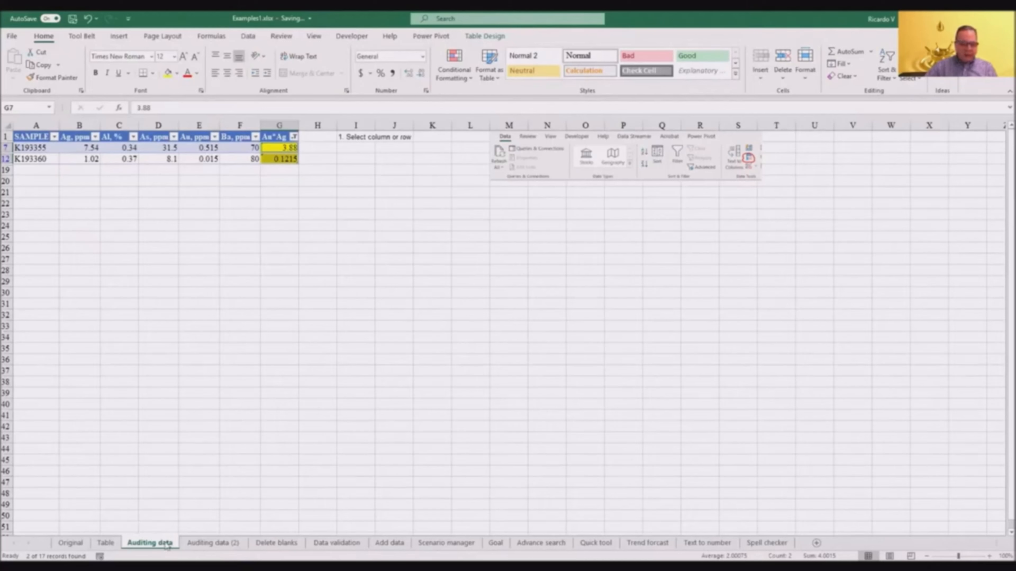
- Duplicate the Auditing data sheet, placing the copy directly before Auditing data (2), and compare the copy with the original
{"action": "left_click_drag", "start_coordinate": [167, 547], "coordinate": [184, 545]}
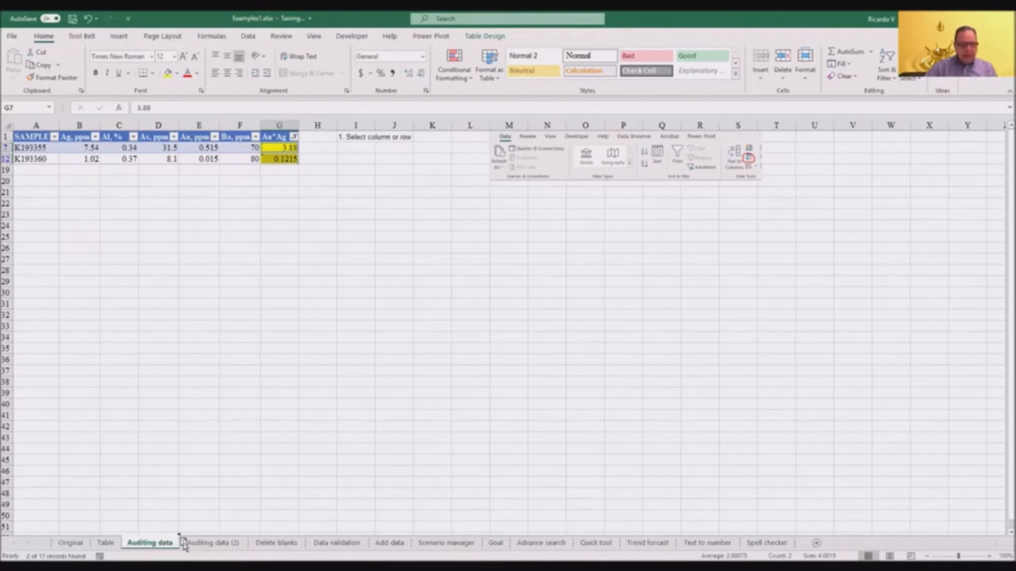
{"action": "left_click_drag", "start_coordinate": [183, 545], "coordinate": [185, 546]}
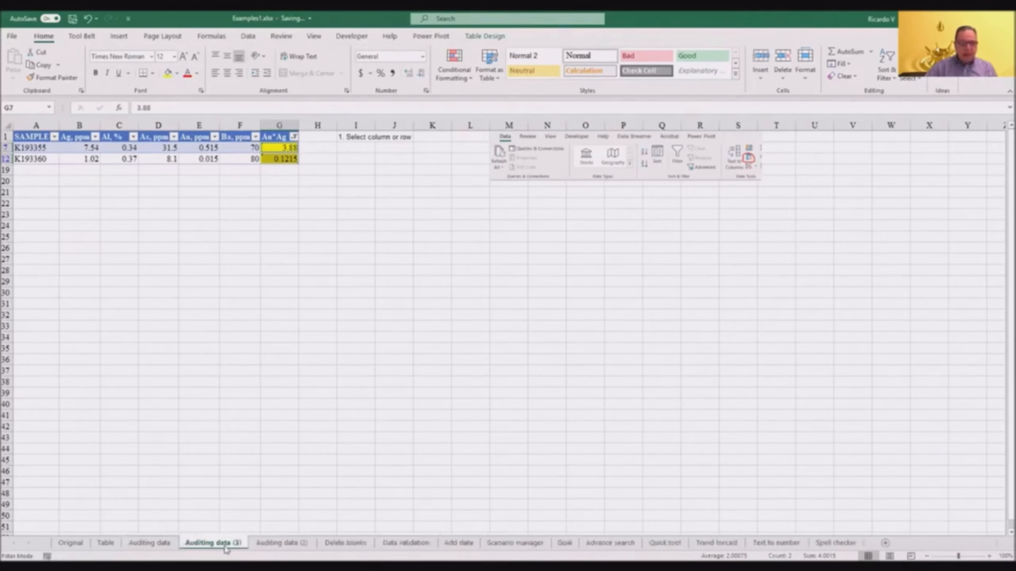
{"action": "left_click", "coordinate": [151, 545]}
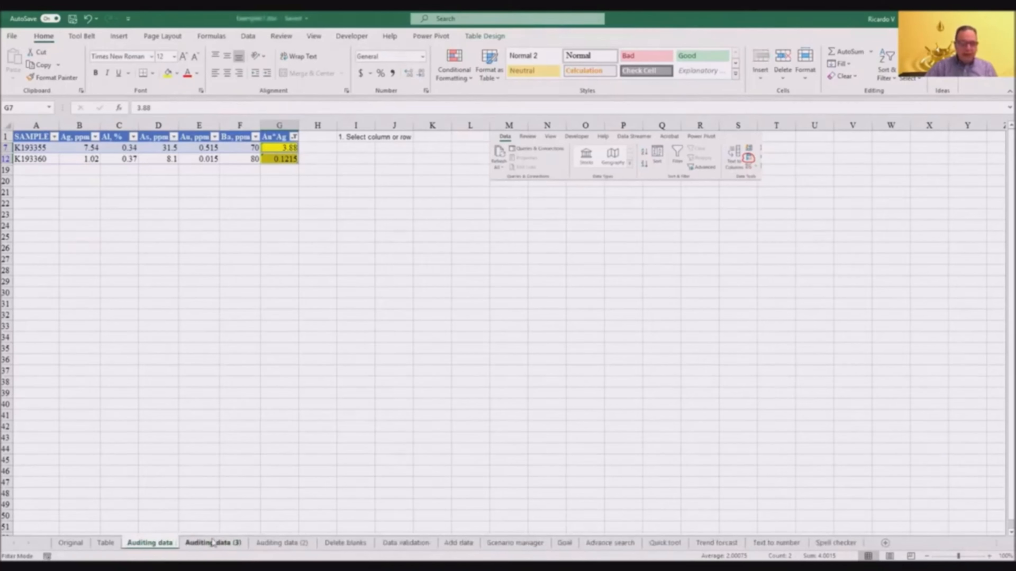
{"action": "left_click", "coordinate": [211, 545]}
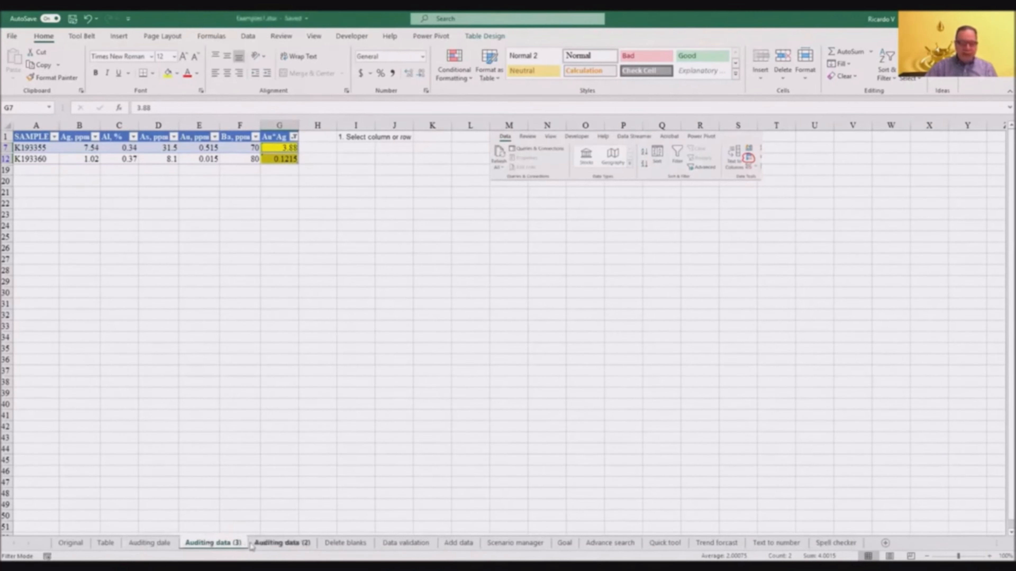
- Remove duplicate rows from the assay table A1:G20 on the Auditing data (2) sheet, comparing all columns and treating the first row as headers
{"action": "left_click", "coordinate": [261, 545]}
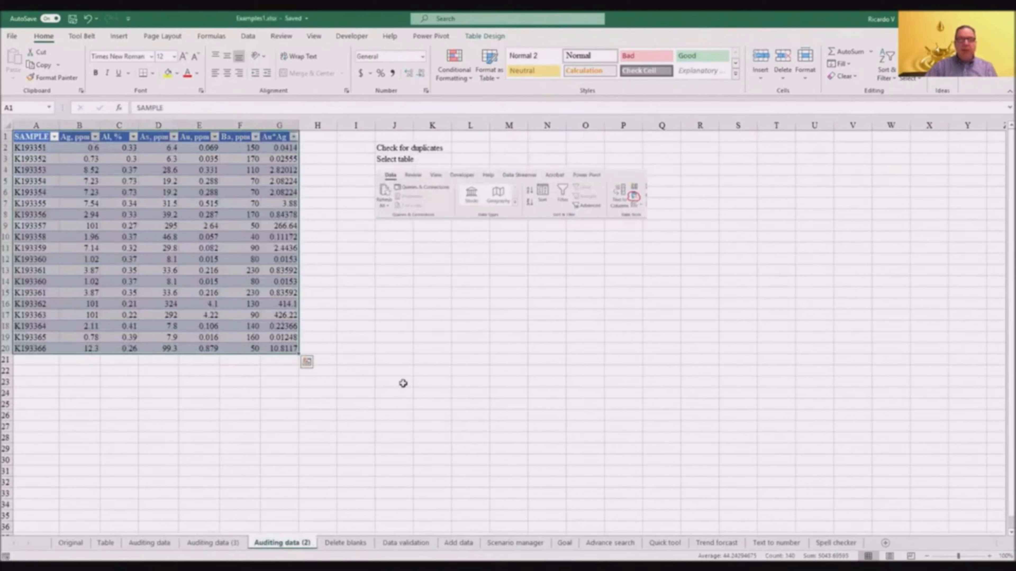
{"action": "left_click", "coordinate": [519, 298]}
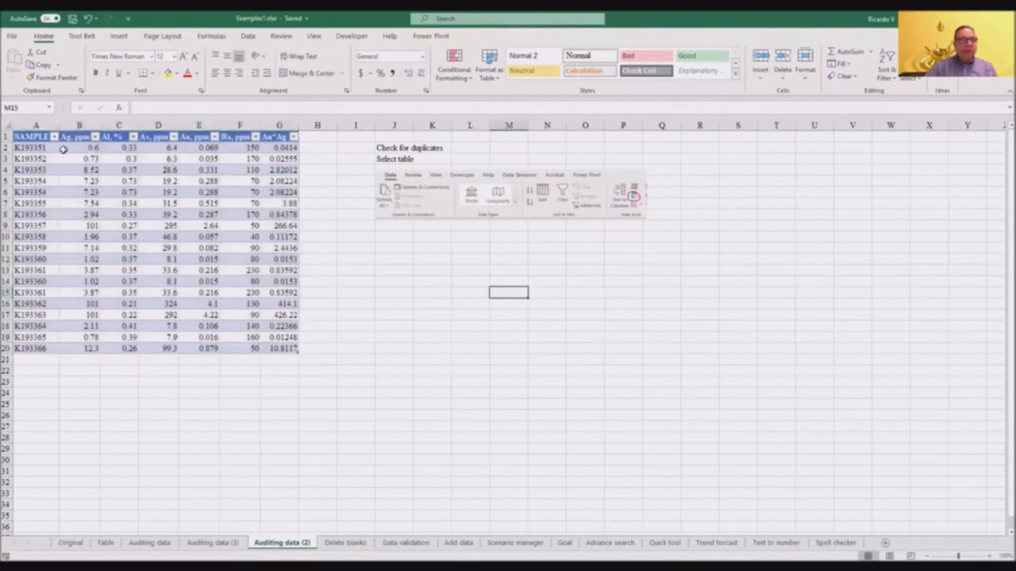
{"action": "left_click_drag", "start_coordinate": [32, 138], "coordinate": [276, 347]}
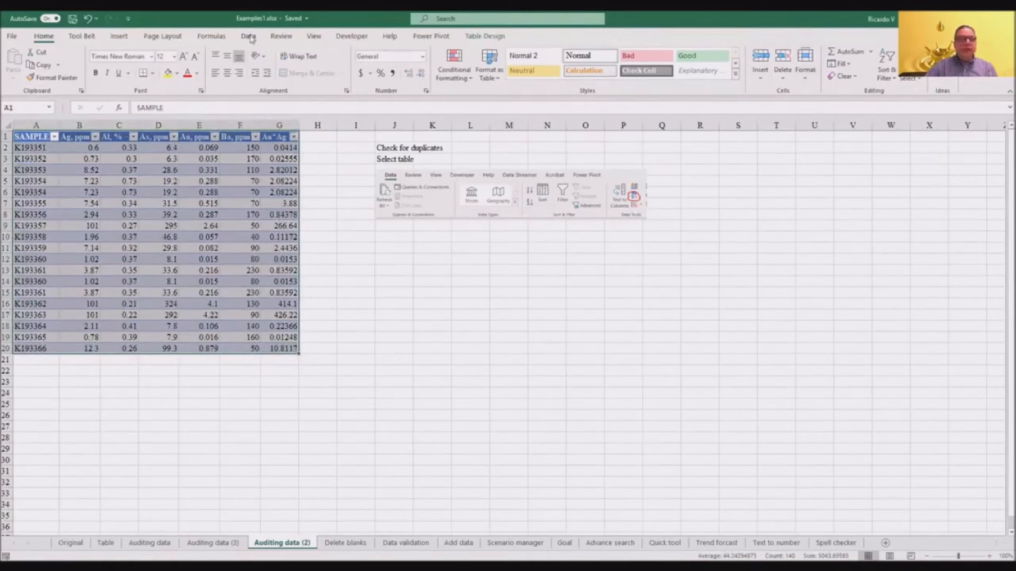
{"action": "left_click", "coordinate": [249, 36]}
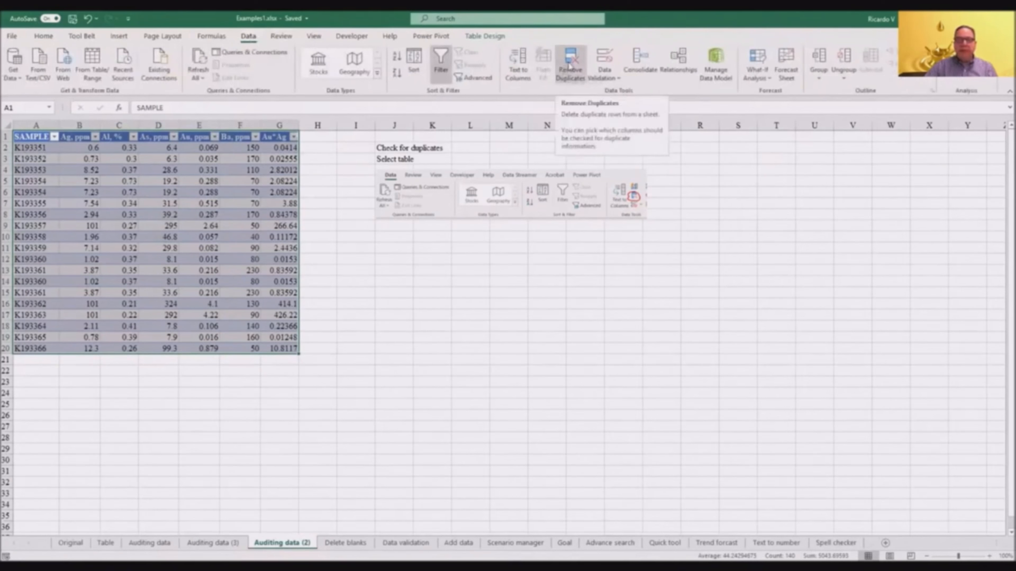
{"action": "left_click", "coordinate": [570, 66]}
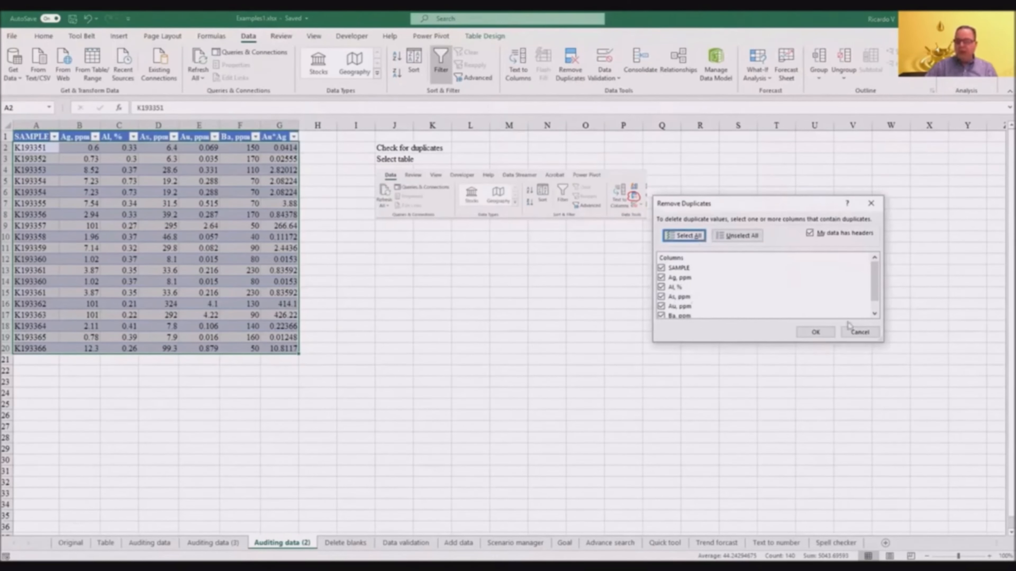
{"action": "left_click", "coordinate": [814, 335]}
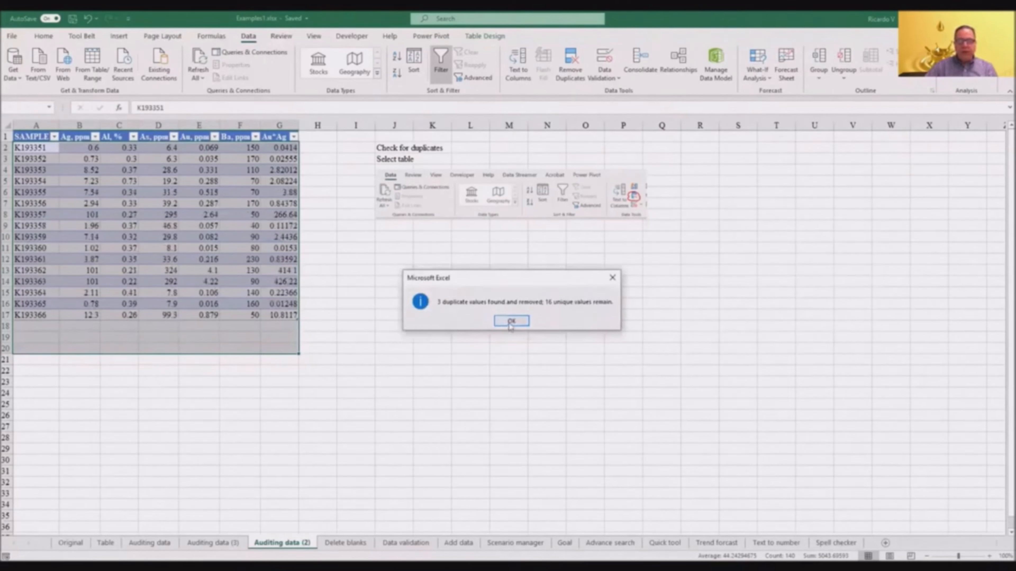
{"action": "left_click", "coordinate": [511, 322]}
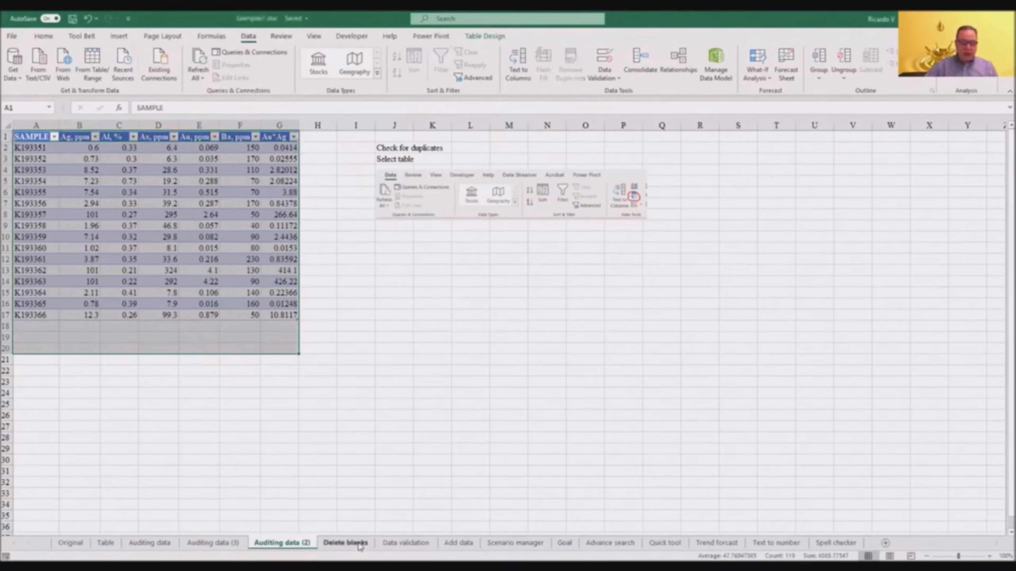
- On the Delete blanks sheet, select all blank cells within columns A to E using Go To Special
{"action": "left_click", "coordinate": [345, 544]}
{"action": "left_click", "coordinate": [362, 324]}
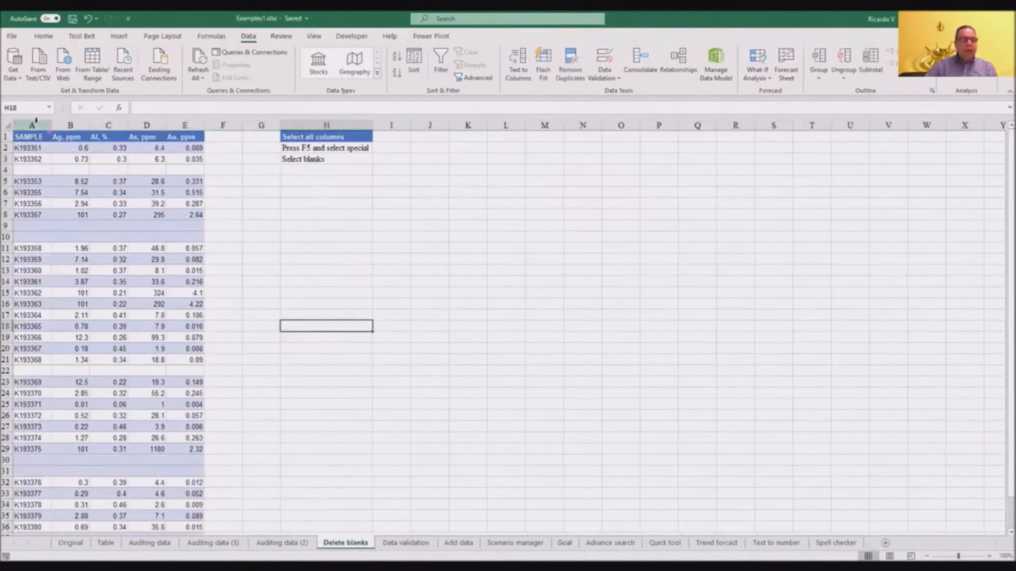
{"action": "left_click_drag", "start_coordinate": [36, 120], "coordinate": [184, 125]}
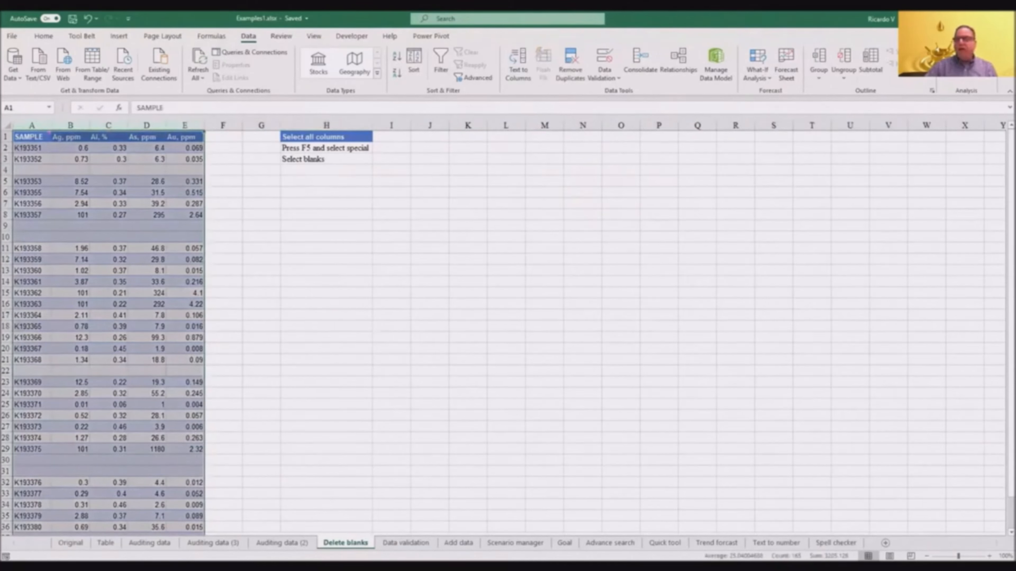
{"action": "left_click", "coordinate": [43, 36]}
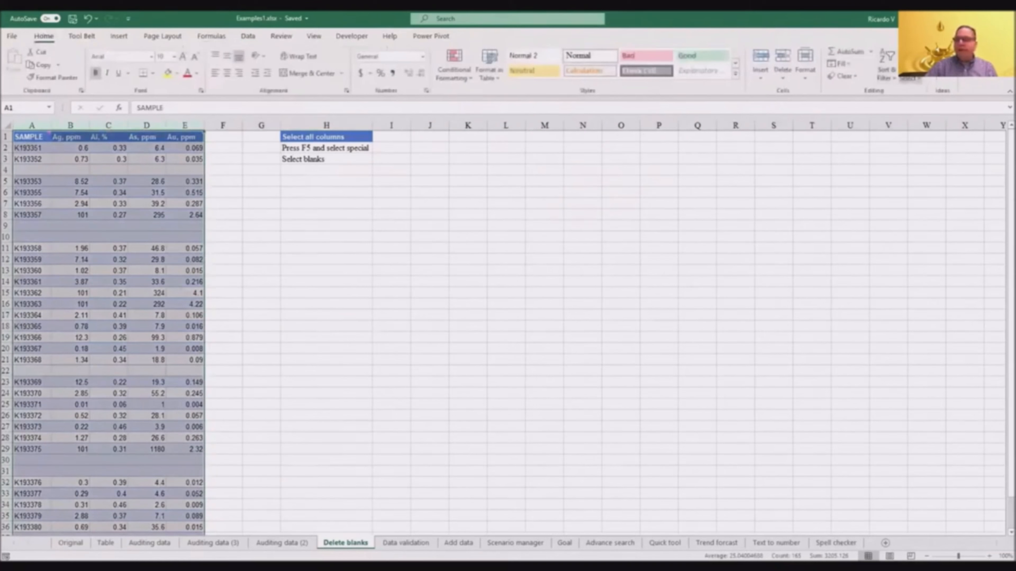
{"action": "left_click", "coordinate": [908, 78]}
{"action": "left_click", "coordinate": [931, 138]}
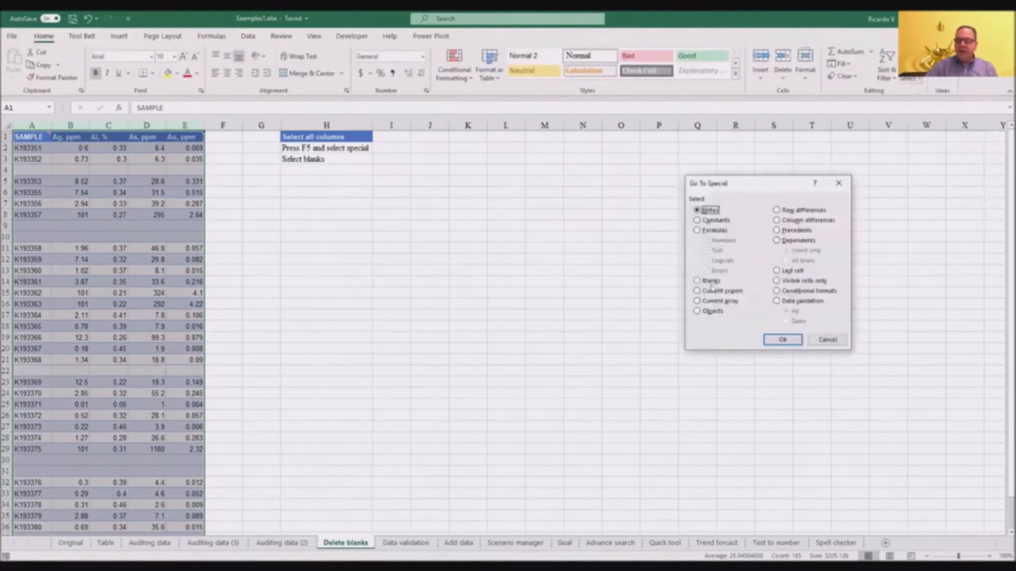
{"action": "left_click", "coordinate": [710, 281]}
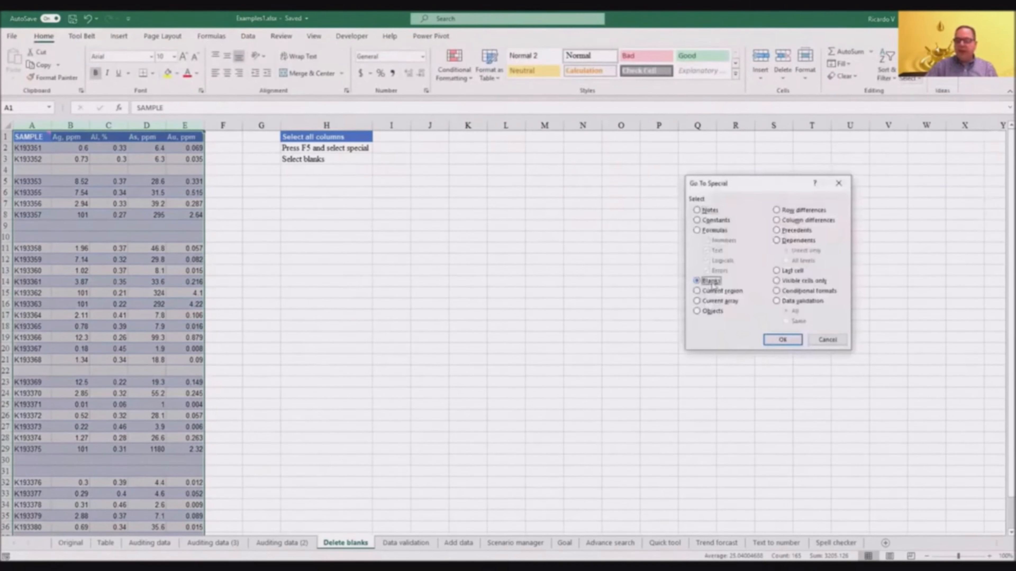
{"action": "left_click", "coordinate": [783, 340]}
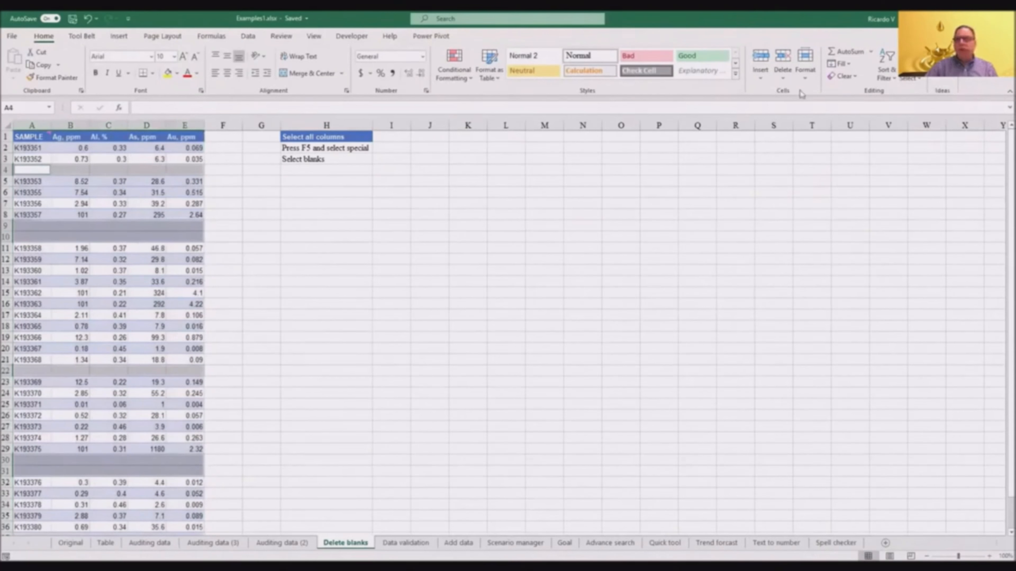
- Delete the entire sheet rows of the selected blank cells and clear the selection
{"action": "left_click", "coordinate": [783, 80]}
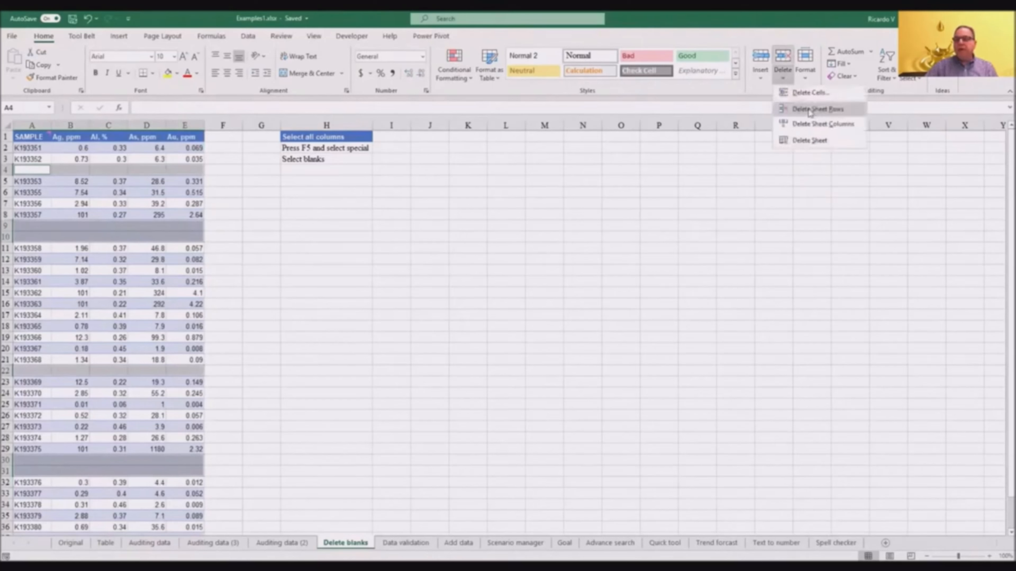
{"action": "left_click", "coordinate": [809, 110]}
{"action": "left_click", "coordinate": [243, 316]}
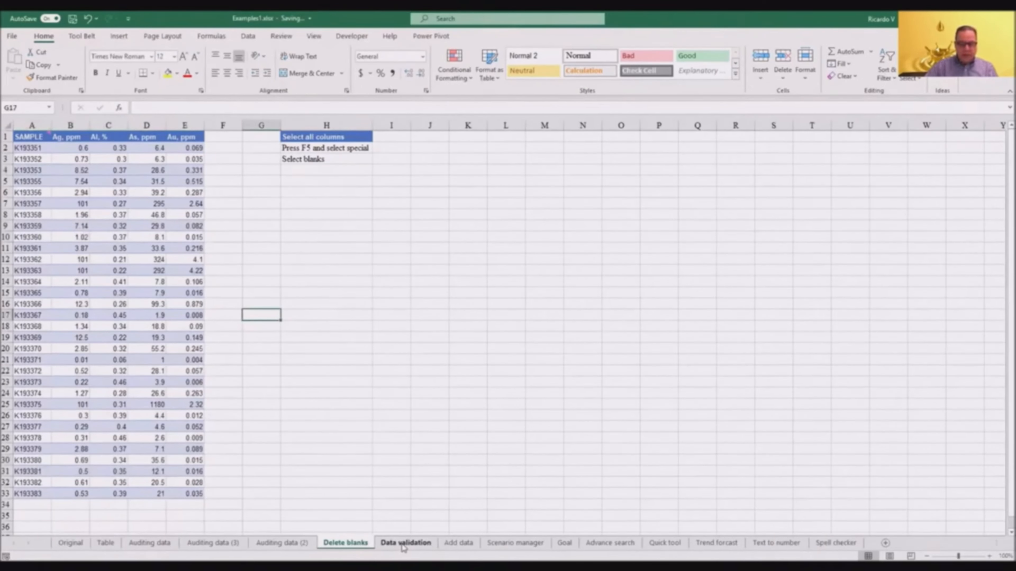
- On the Data validation sheet, review the error alert and validation criteria for the Au, ppm cells E1:E18, accepting Any value
{"action": "left_click", "coordinate": [403, 545]}
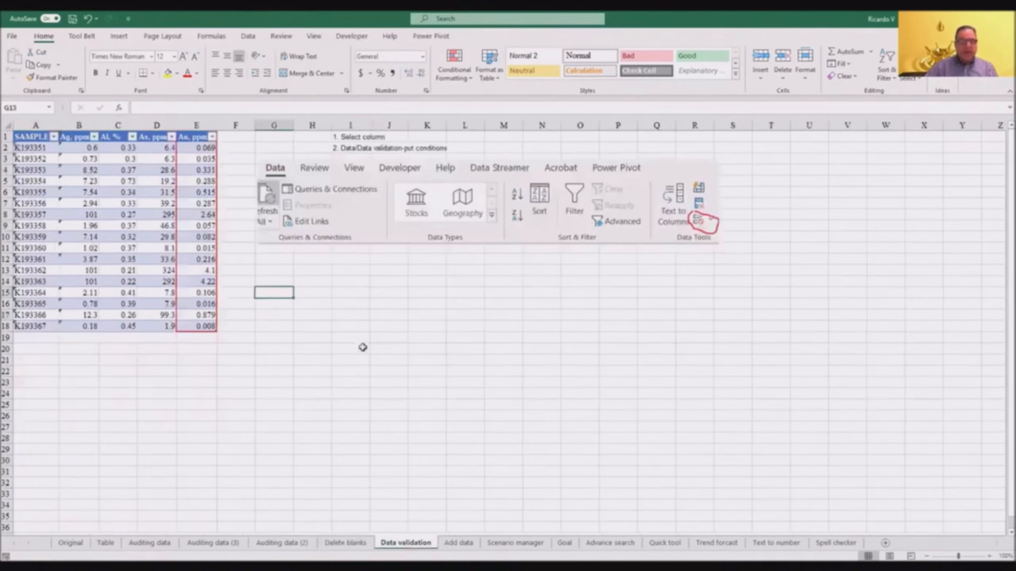
{"action": "left_click", "coordinate": [363, 347]}
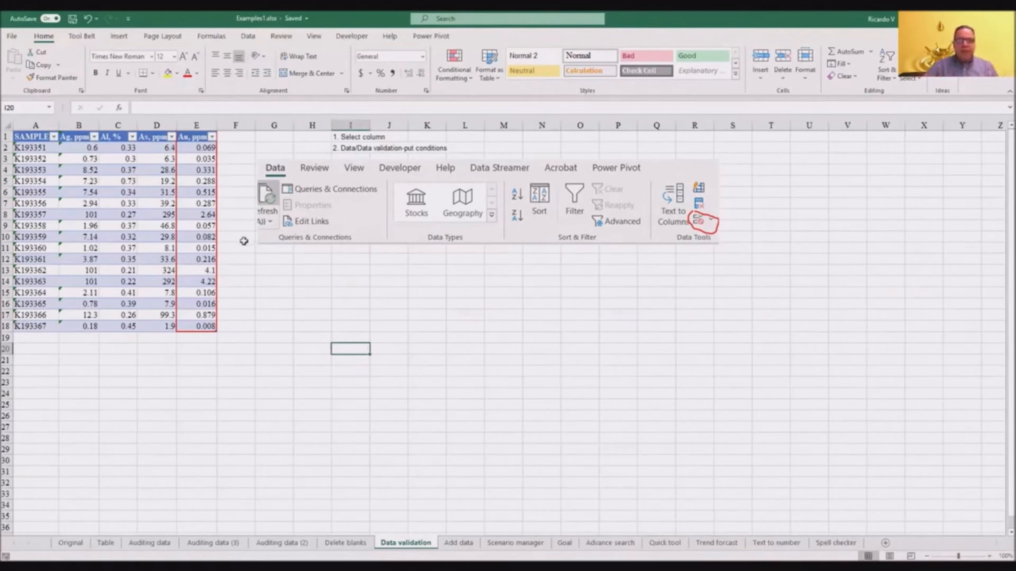
{"action": "left_click_drag", "start_coordinate": [199, 138], "coordinate": [204, 325]}
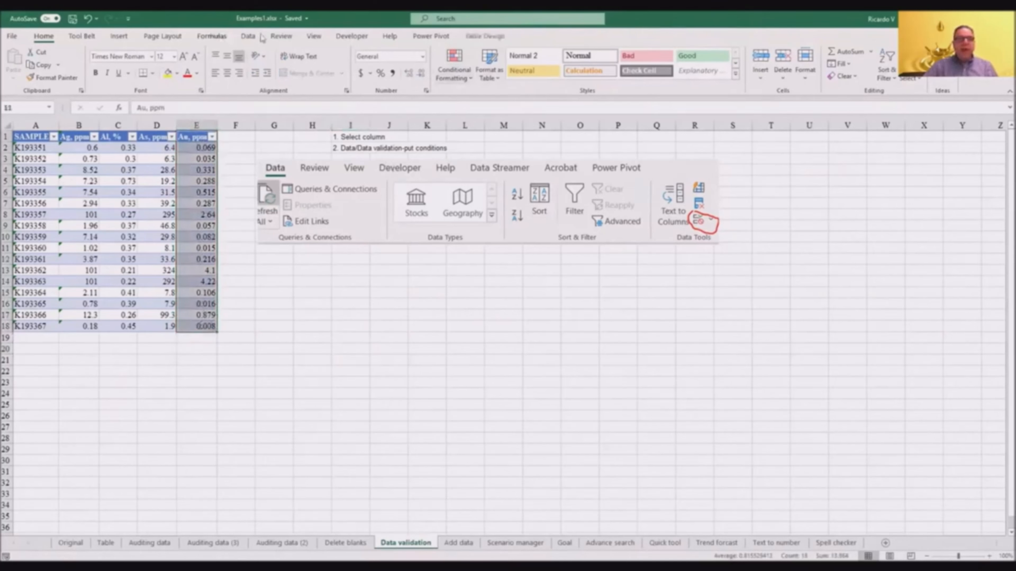
{"action": "left_click", "coordinate": [248, 37]}
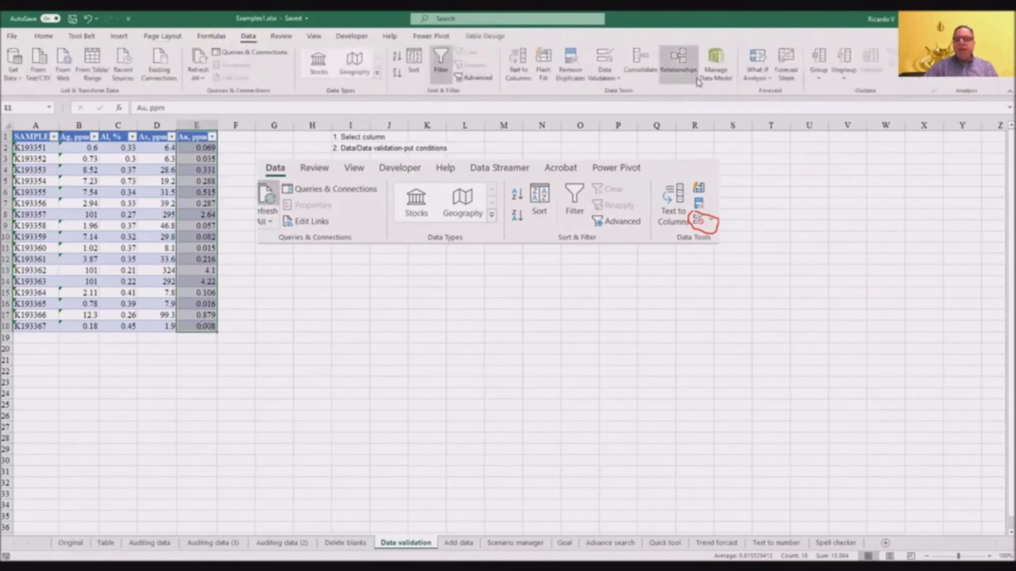
{"action": "left_click", "coordinate": [610, 69]}
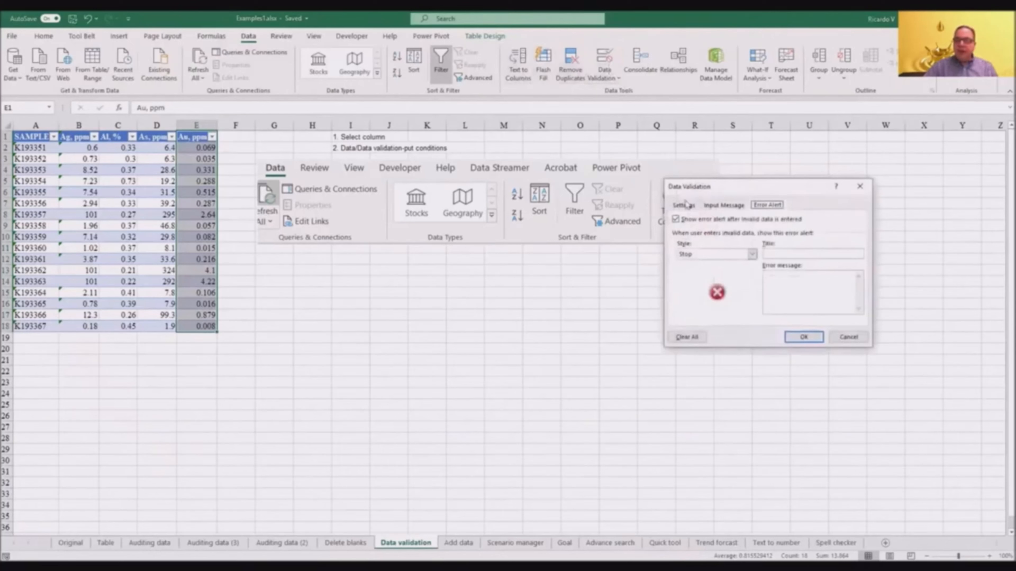
{"action": "left_click", "coordinate": [686, 206]}
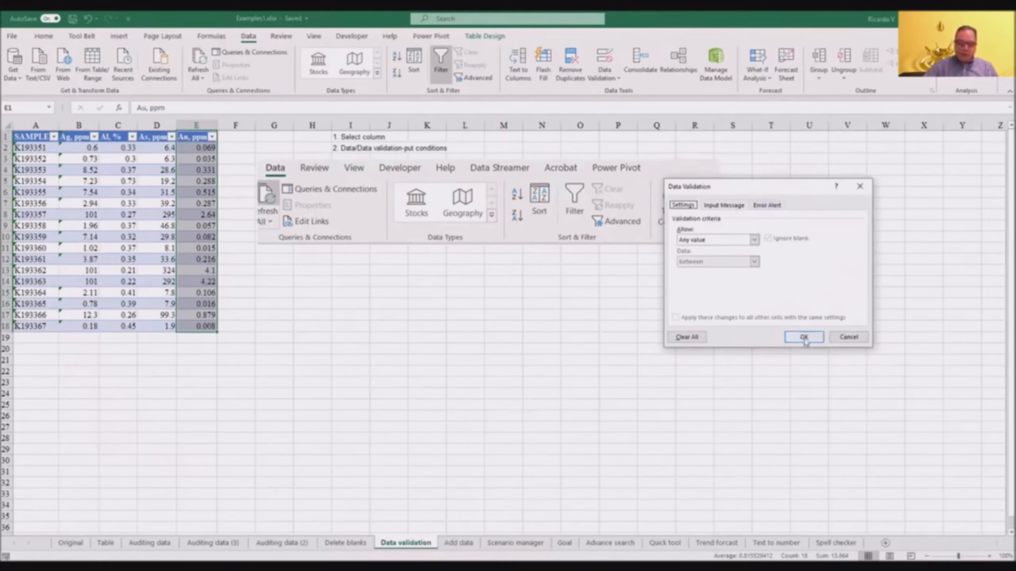
{"action": "left_click", "coordinate": [804, 337]}
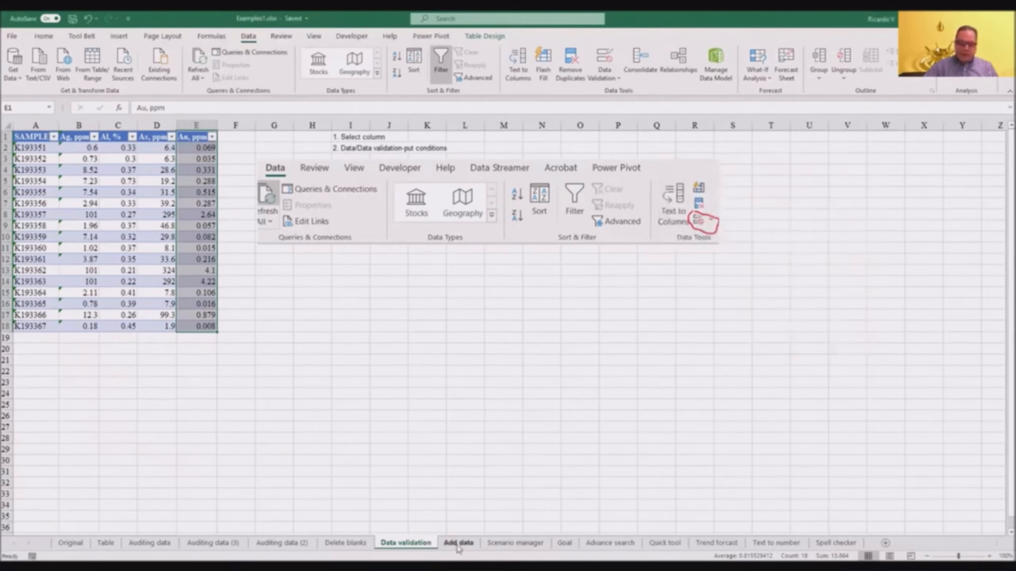
- On the Add data sheet, open the list of existing Area entries for the empty cell B16
{"action": "left_click", "coordinate": [458, 547]}
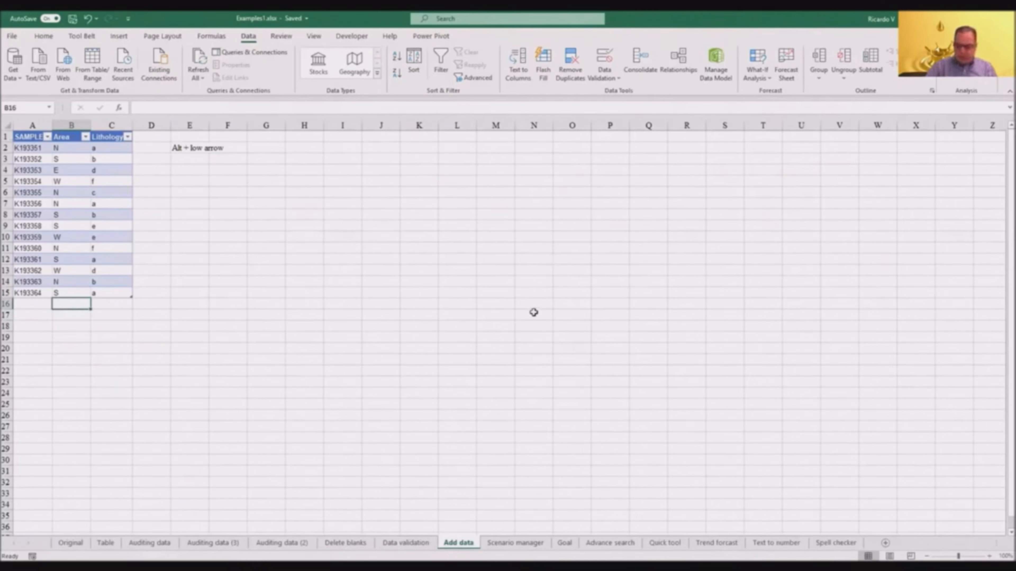
{"action": "key", "text": "alt"}
{"action": "key", "text": "alt+Down"}
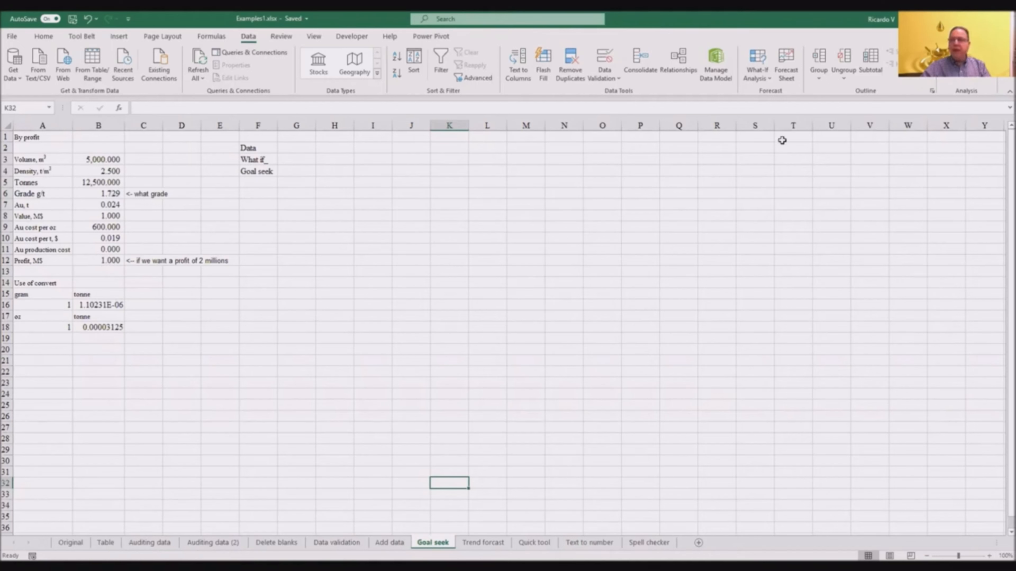
- Run Goal Seek on the Goal seek sheet to bring profit cell B12 to 2 by changing grade cell B6, and keep the solution
{"action": "left_click", "coordinate": [760, 66]}
{"action": "left_click", "coordinate": [786, 107]}
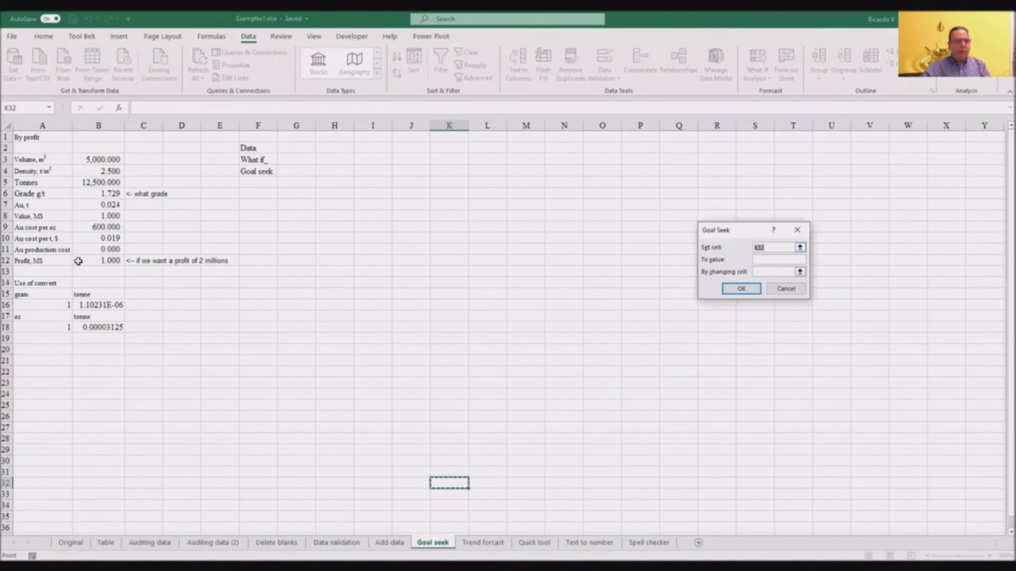
{"action": "left_click", "coordinate": [105, 259]}
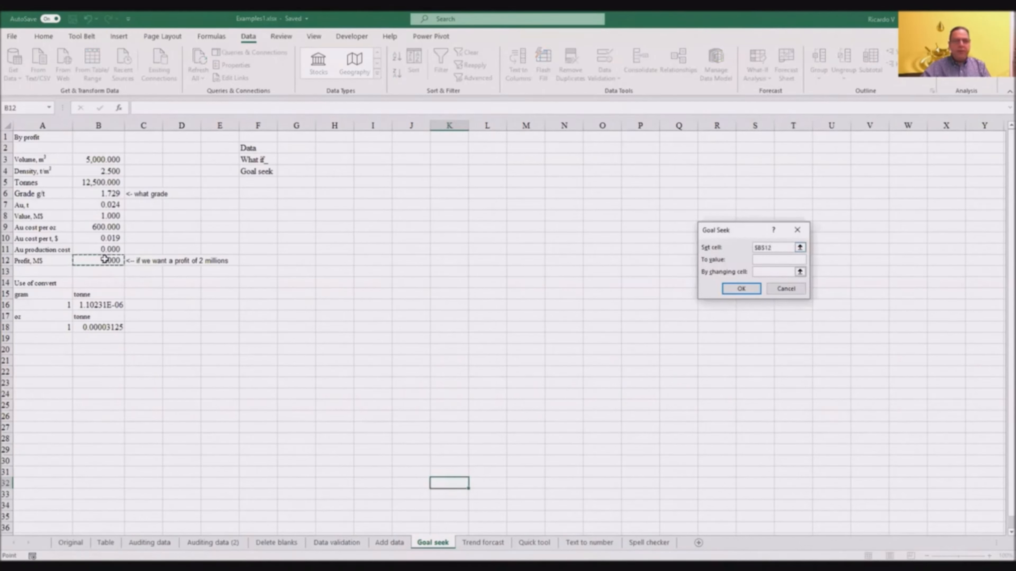
{"action": "left_click", "coordinate": [766, 259]}
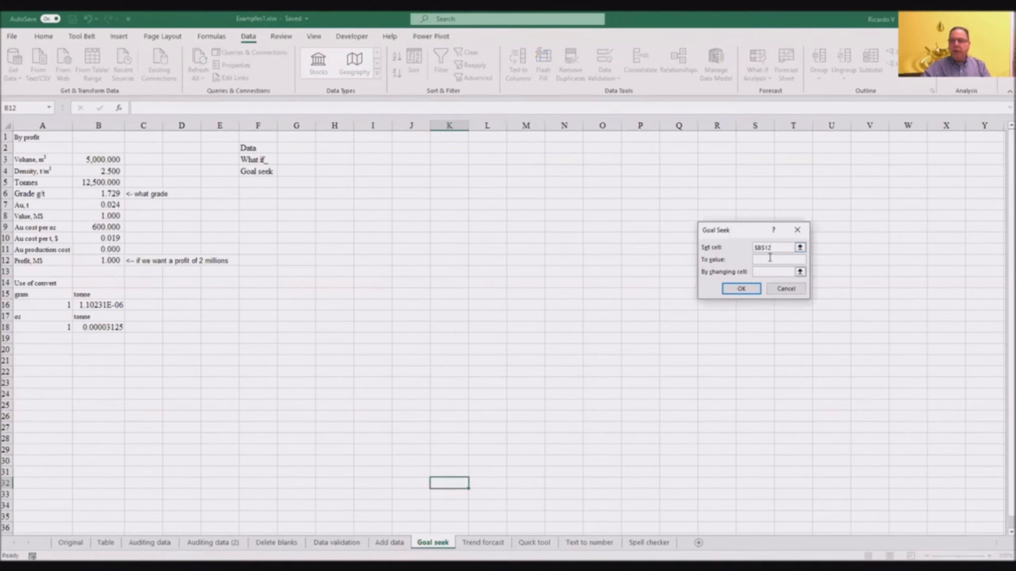
{"action": "type", "text": "2"}
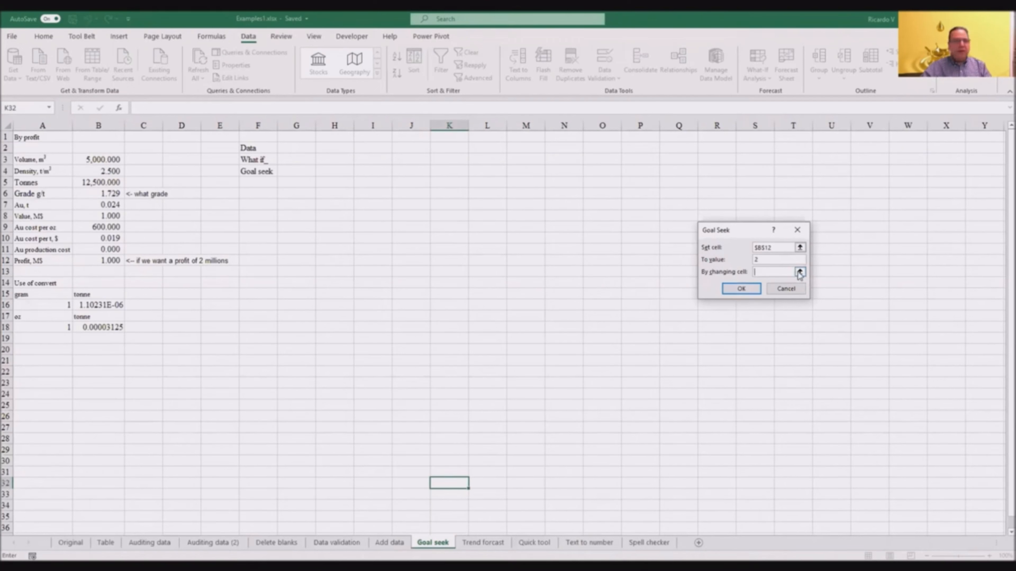
{"action": "left_click", "coordinate": [82, 172]}
{"action": "left_click", "coordinate": [100, 192]}
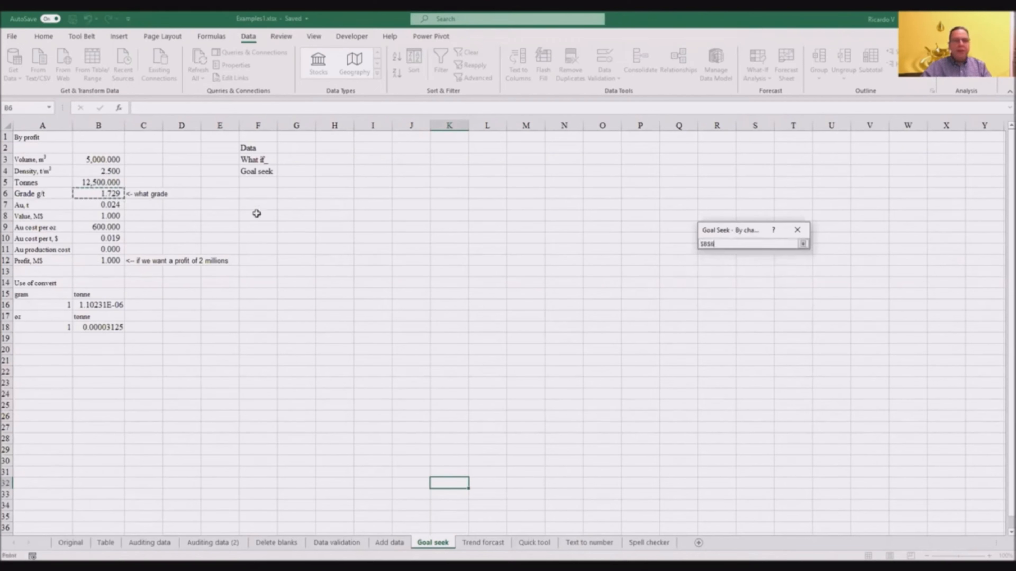
{"action": "left_click", "coordinate": [803, 244]}
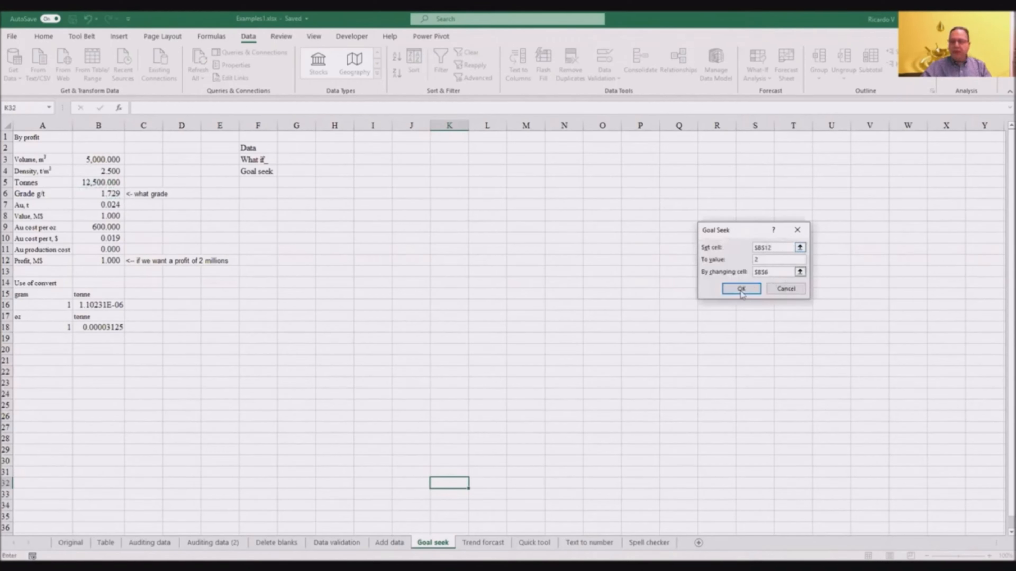
{"action": "left_click", "coordinate": [740, 290]}
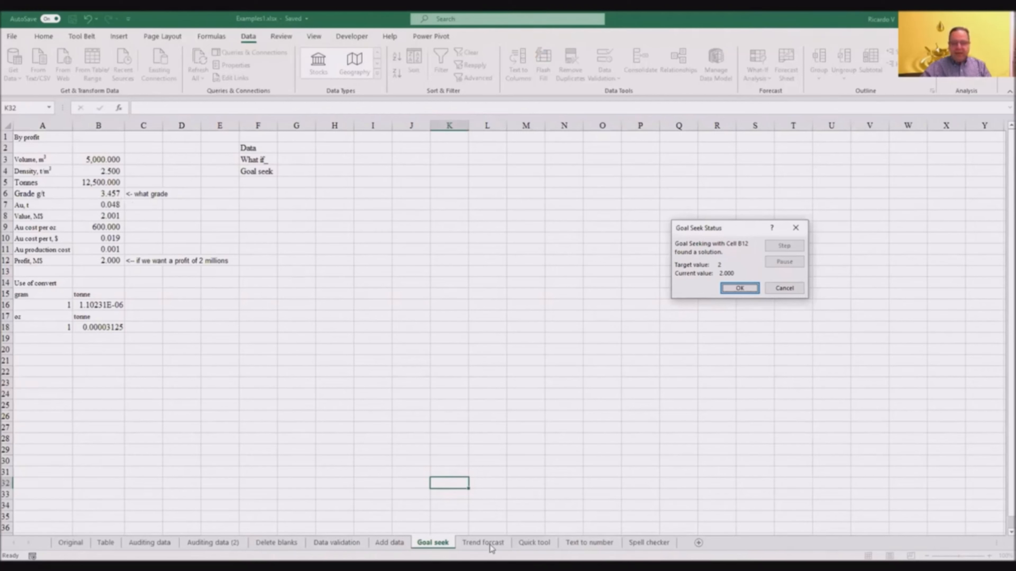
{"action": "left_click", "coordinate": [739, 288]}
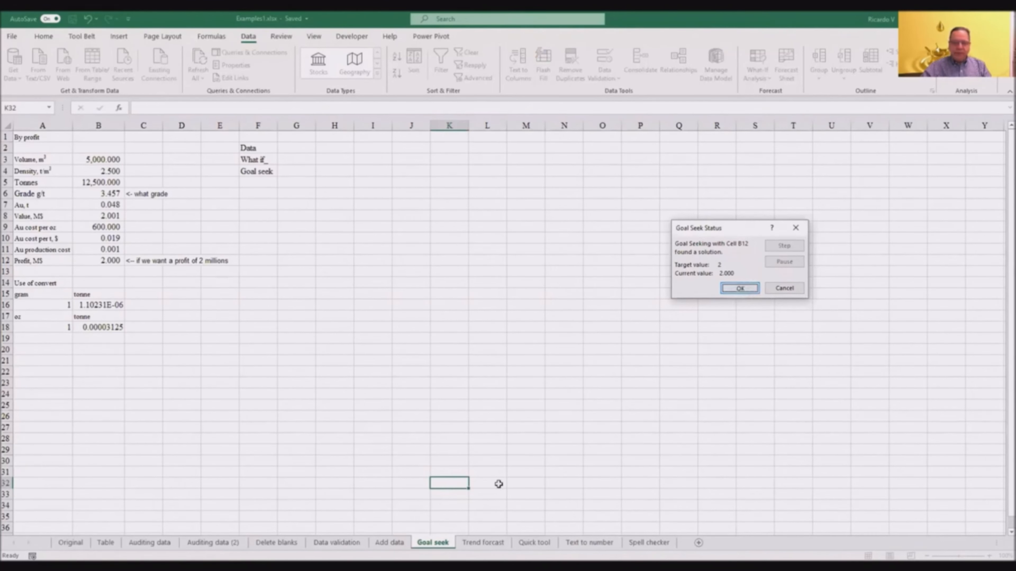
- On the Trend forcast sheet, create a line forecast sheet from A1:B10 with forecast end 16, and move its chart beside the new table
{"action": "left_click", "coordinate": [484, 543]}
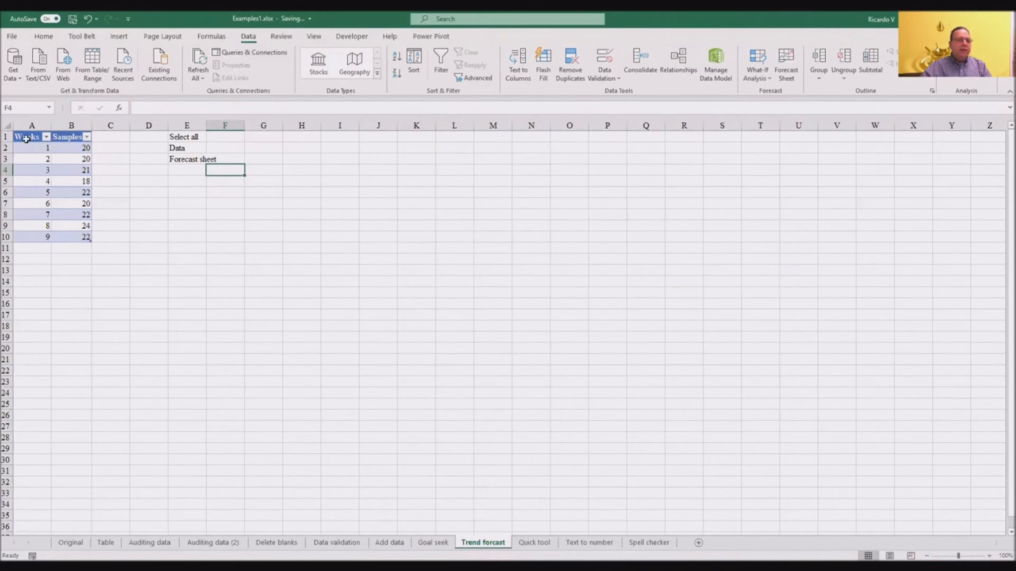
{"action": "left_click_drag", "start_coordinate": [26, 138], "coordinate": [70, 235]}
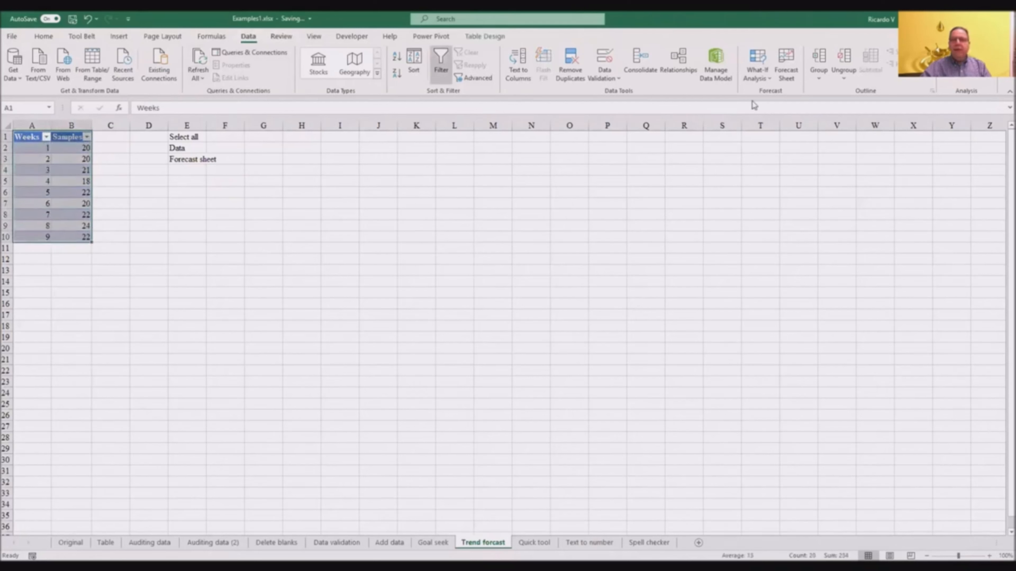
{"action": "left_click", "coordinate": [788, 64]}
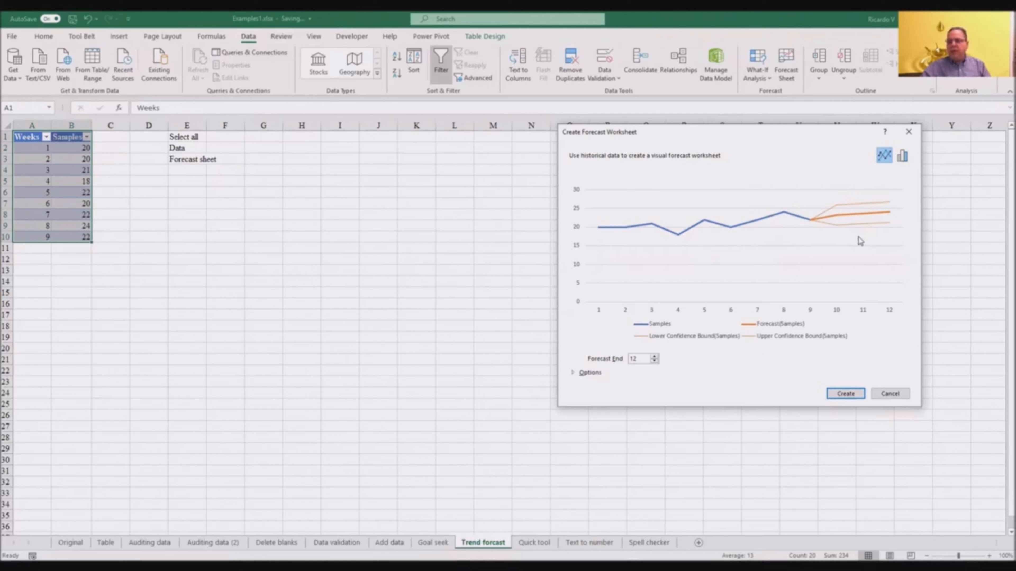
{"action": "left_click", "coordinate": [655, 356]}
{"action": "left_click", "coordinate": [654, 357]}
{"action": "left_click", "coordinate": [654, 357]}
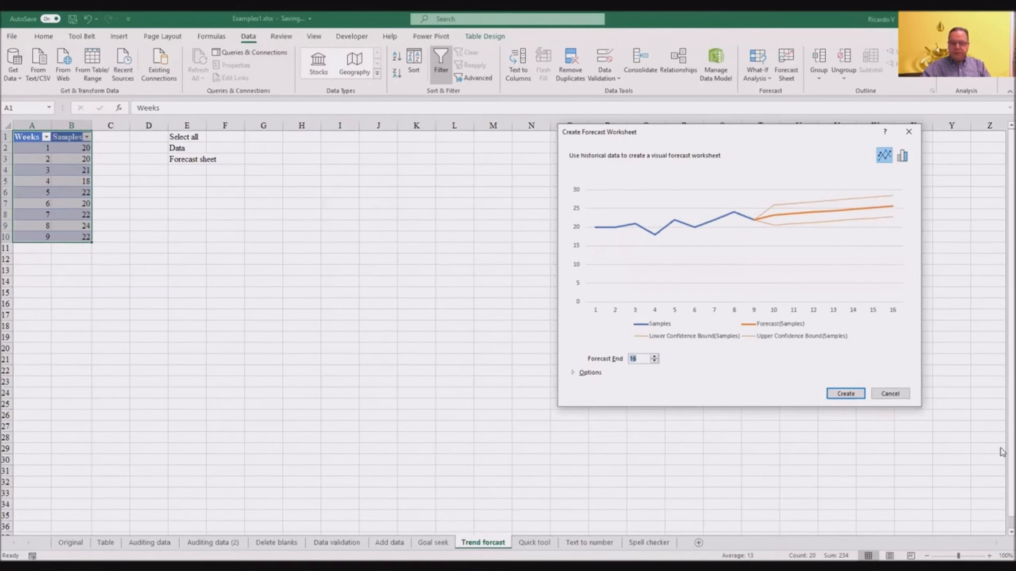
{"action": "left_click", "coordinate": [851, 394]}
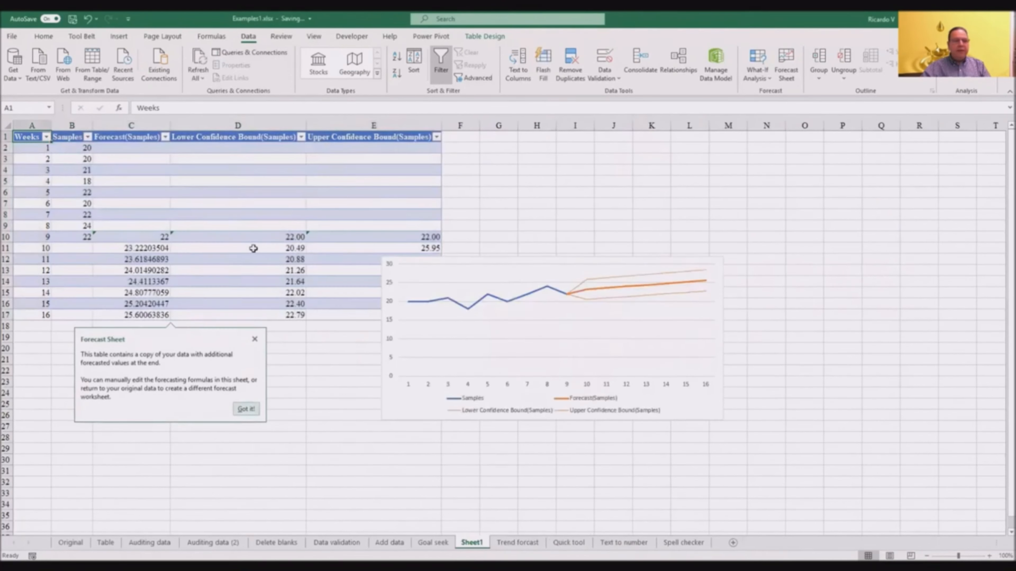
{"action": "left_click", "coordinate": [538, 255]}
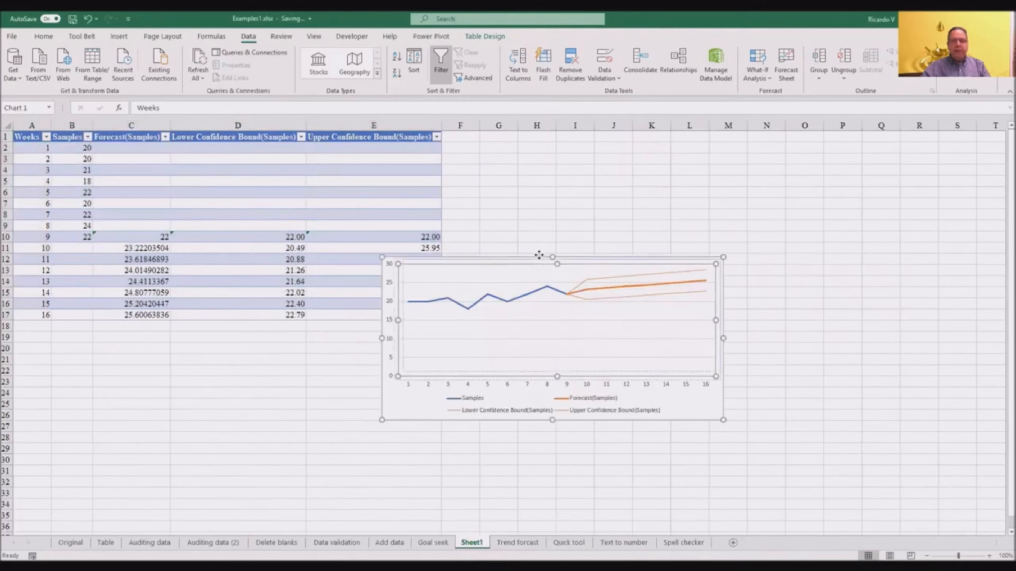
{"action": "left_click_drag", "start_coordinate": [551, 250], "coordinate": [636, 156]}
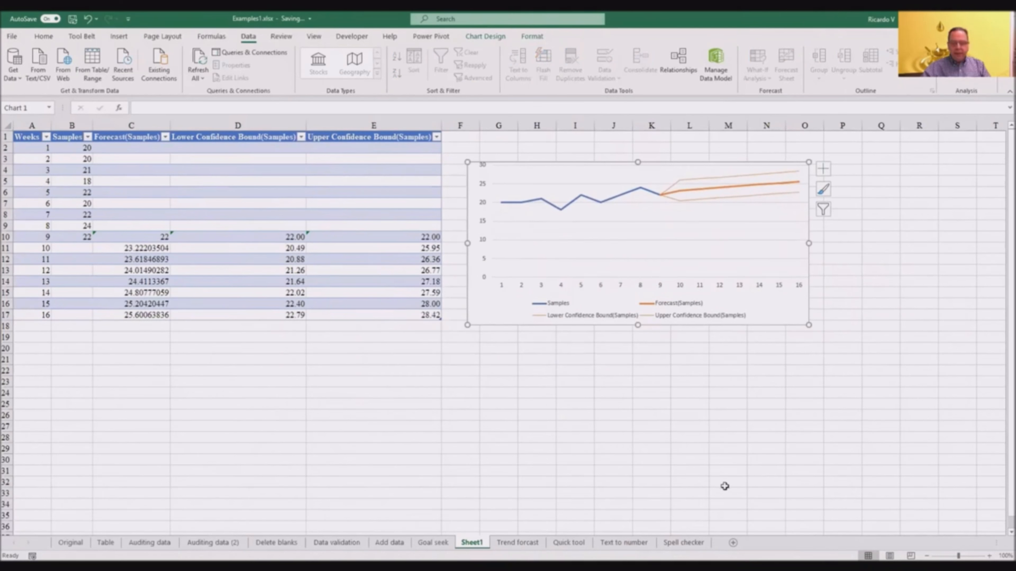
- On the Quick tool sheet, add line sparklines in column F for the whole sample table A1:E33 using Quick Analysis
{"action": "left_click", "coordinate": [568, 544]}
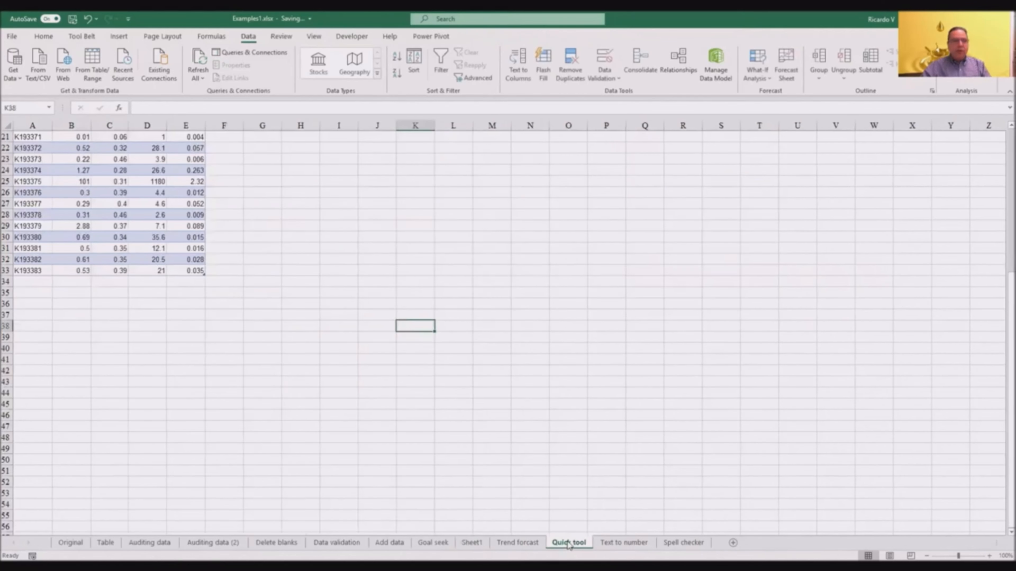
{"action": "scroll", "coordinate": [288, 410], "scroll_direction": "up", "scroll_amount": 5}
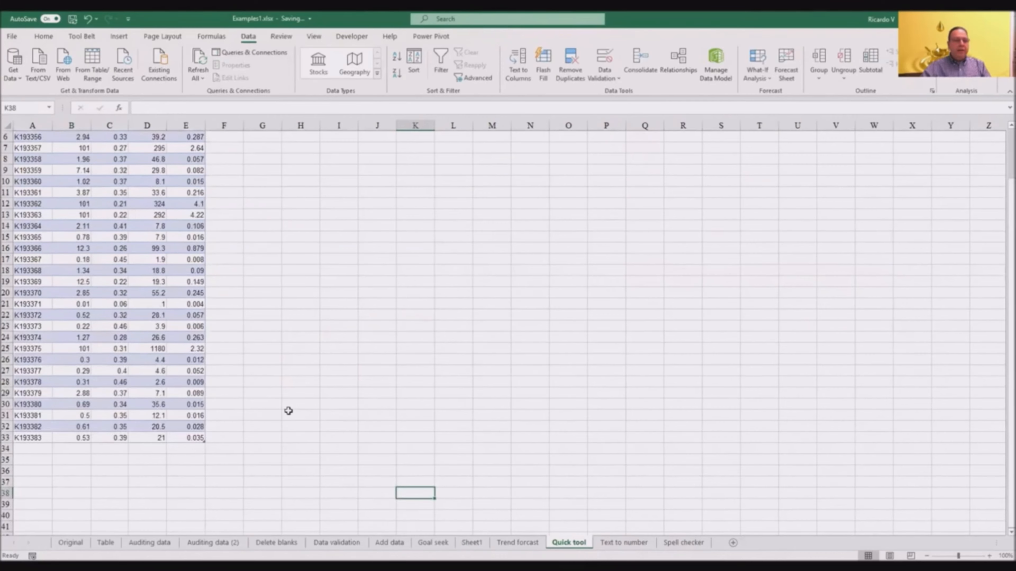
{"action": "scroll", "coordinate": [288, 411], "scroll_direction": "up", "scroll_amount": 2}
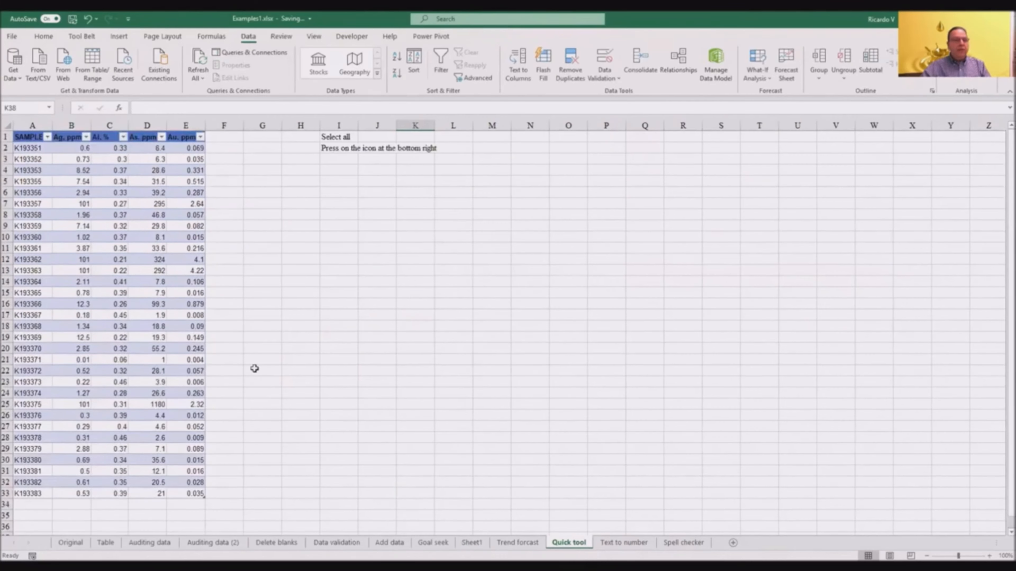
{"action": "left_click_drag", "start_coordinate": [28, 137], "coordinate": [183, 494]}
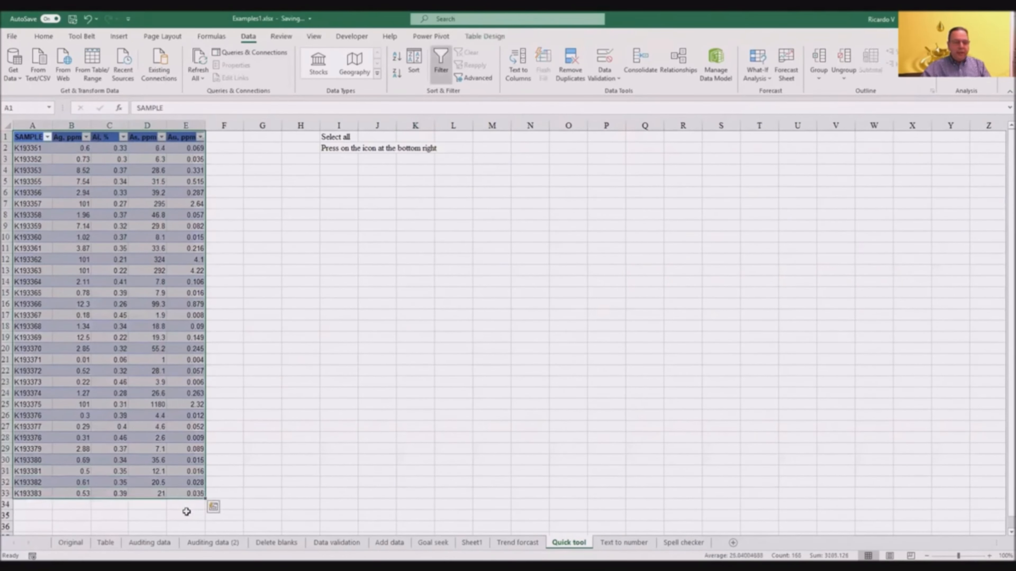
{"action": "left_click", "coordinate": [214, 508]}
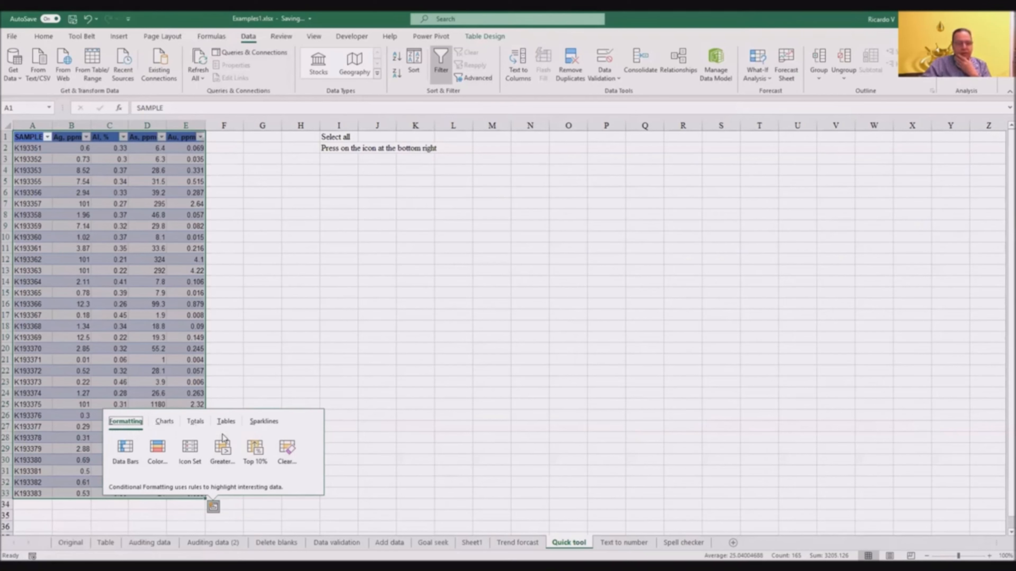
{"action": "left_click", "coordinate": [264, 421]}
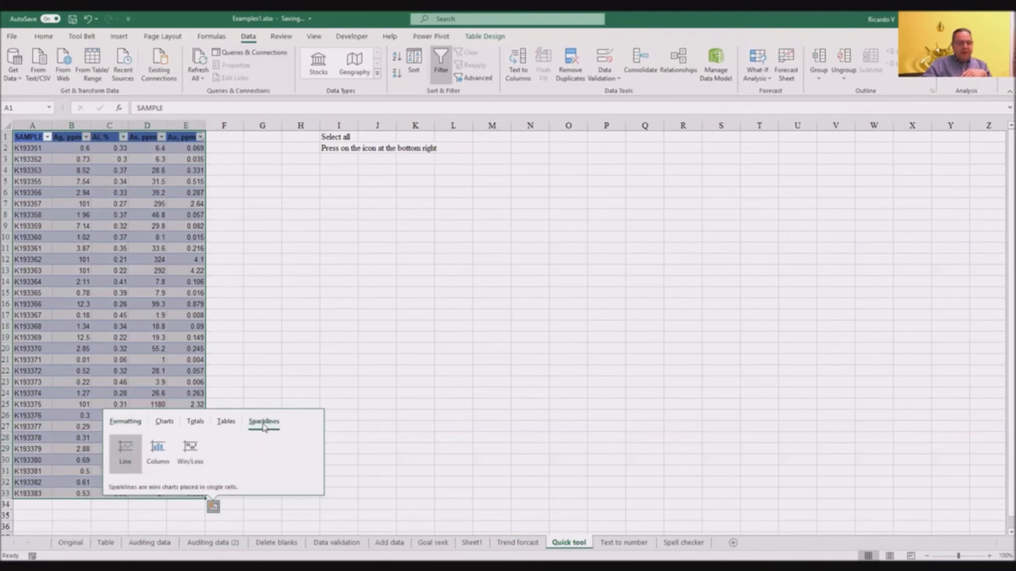
{"action": "left_click", "coordinate": [128, 451]}
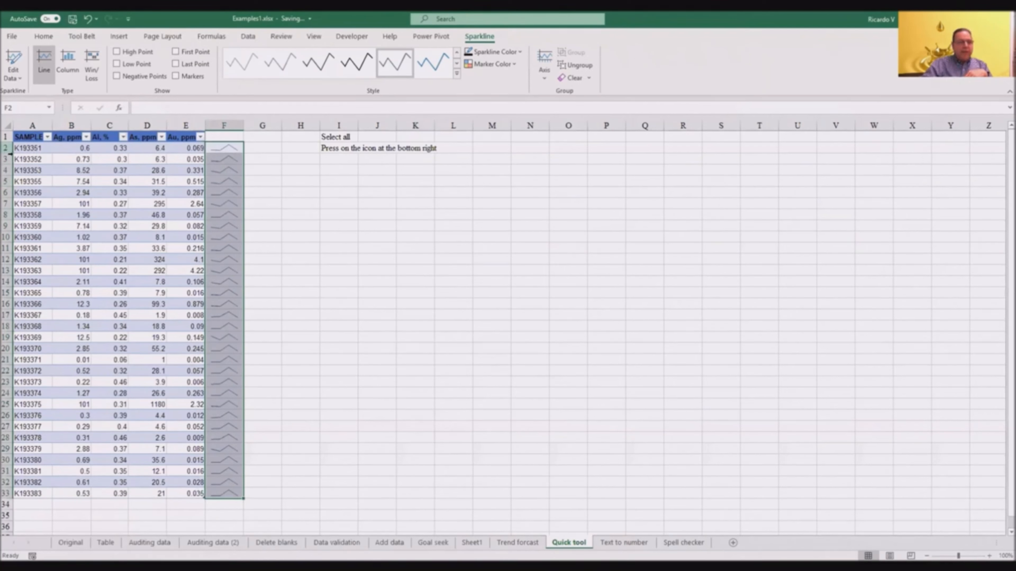
- Add an Average row beneath the sample table A1:E33 with the Quick Analysis totals
{"action": "left_click_drag", "start_coordinate": [37, 136], "coordinate": [182, 493]}
{"action": "left_click", "coordinate": [214, 508]}
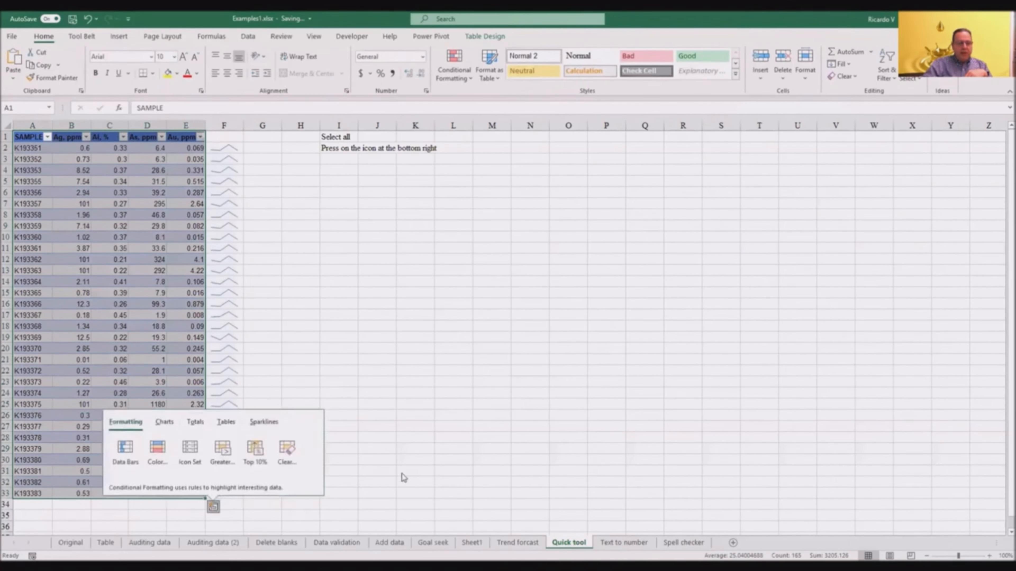
{"action": "left_click", "coordinate": [196, 423]}
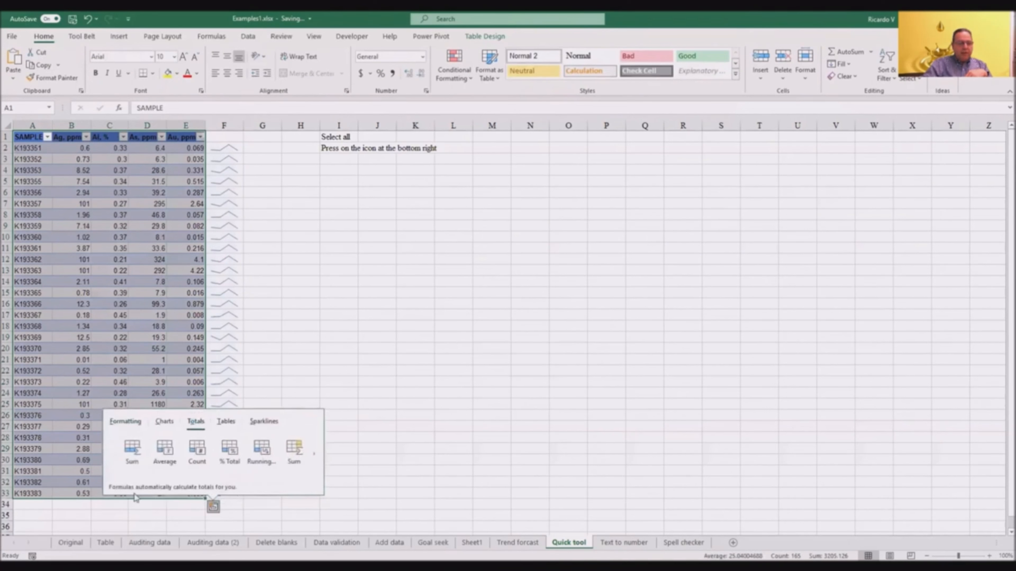
{"action": "left_click", "coordinate": [170, 452]}
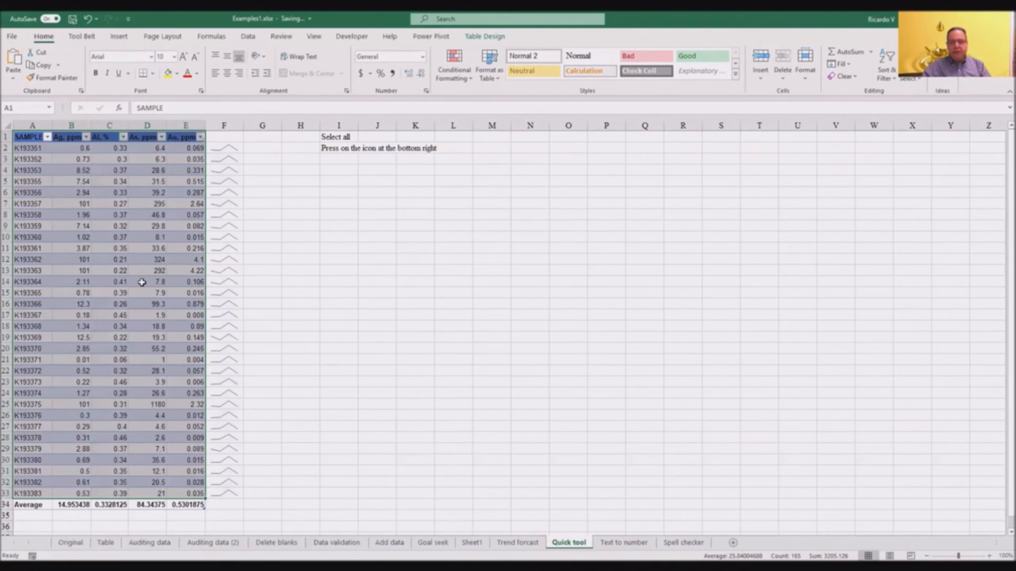
- On the Text to number sheet, inspect the text-stored sample numbers in A6 and A7, and copy the multiplier cell H1
{"action": "left_click", "coordinate": [636, 545]}
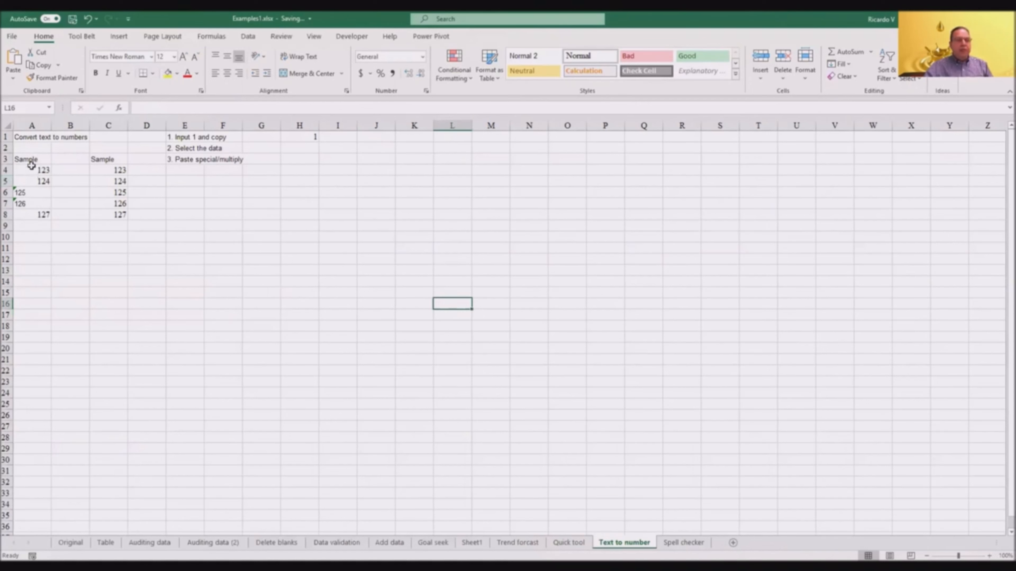
{"action": "left_click", "coordinate": [32, 193]}
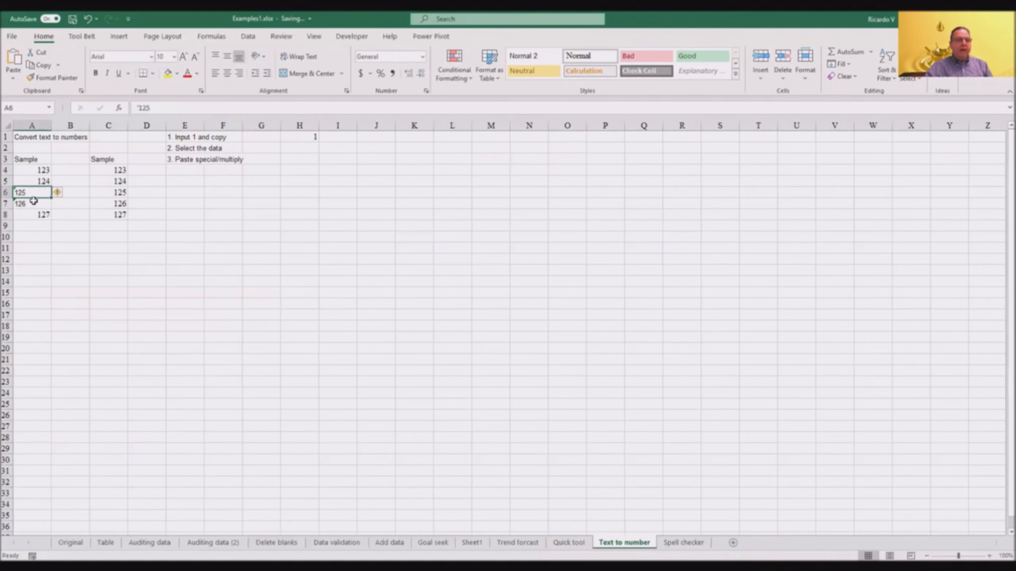
{"action": "left_click", "coordinate": [34, 202]}
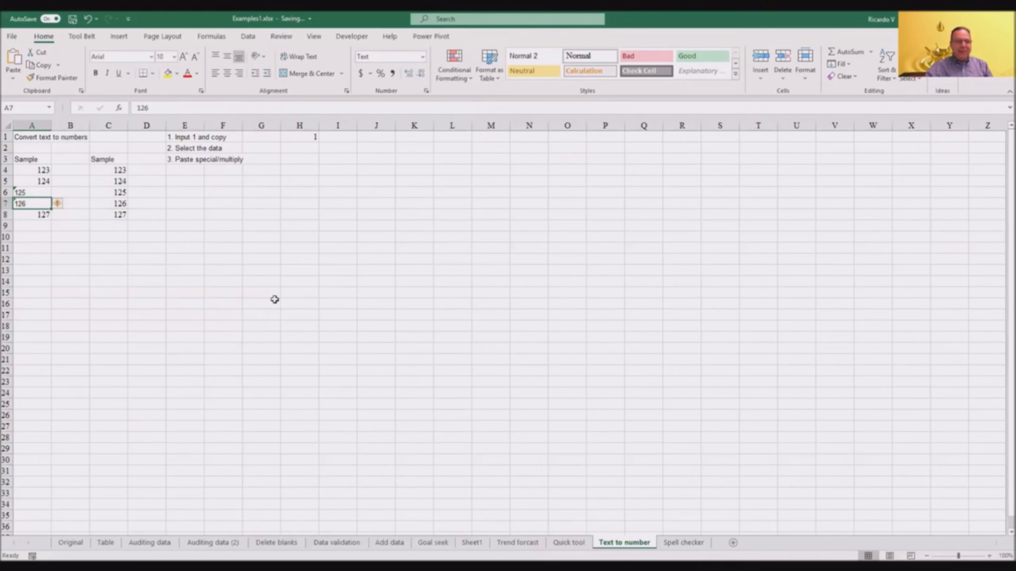
{"action": "left_click", "coordinate": [308, 136]}
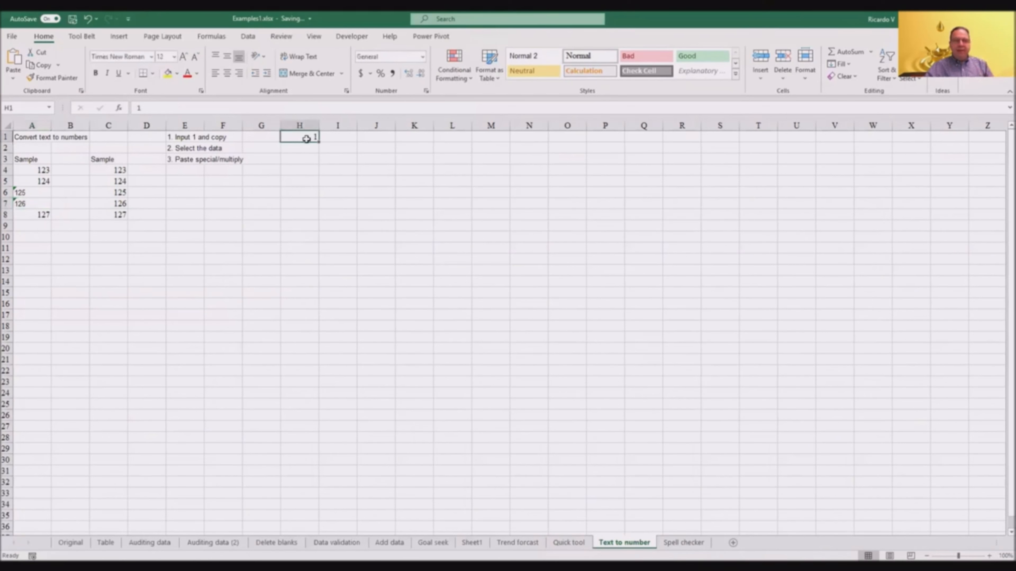
{"action": "left_click", "coordinate": [40, 66]}
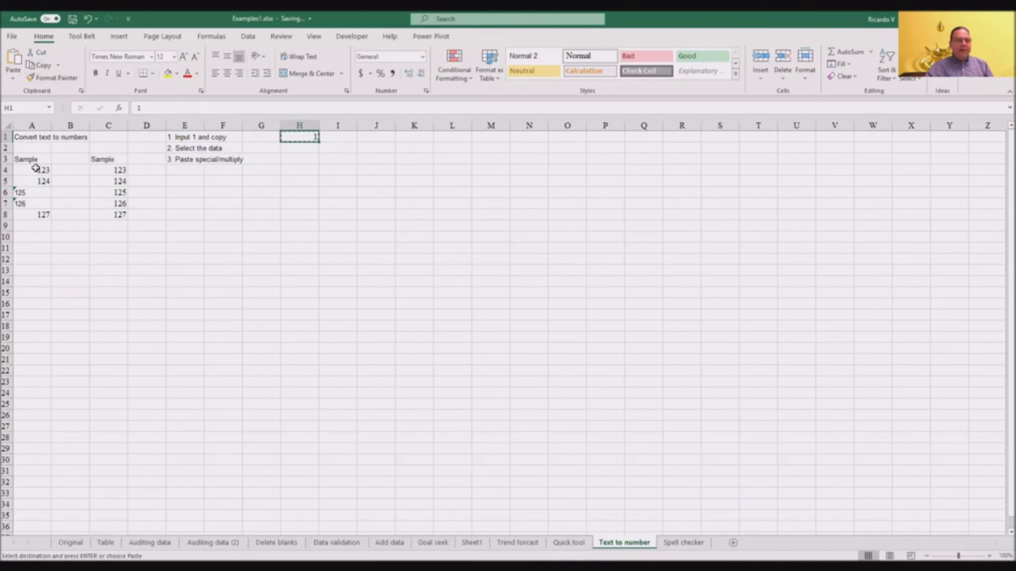
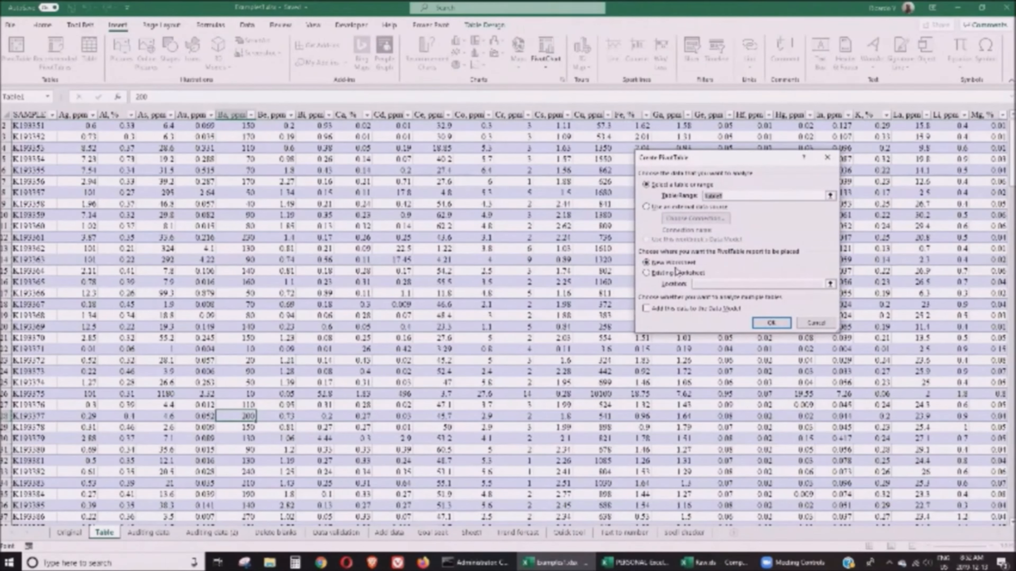
- Create a PivotTable on a new worksheet with SAMPLE as rows, sums of Au, ppm and Ag, ppm as values, and Al, % as filter
{"action": "left_click", "coordinate": [771, 323]}
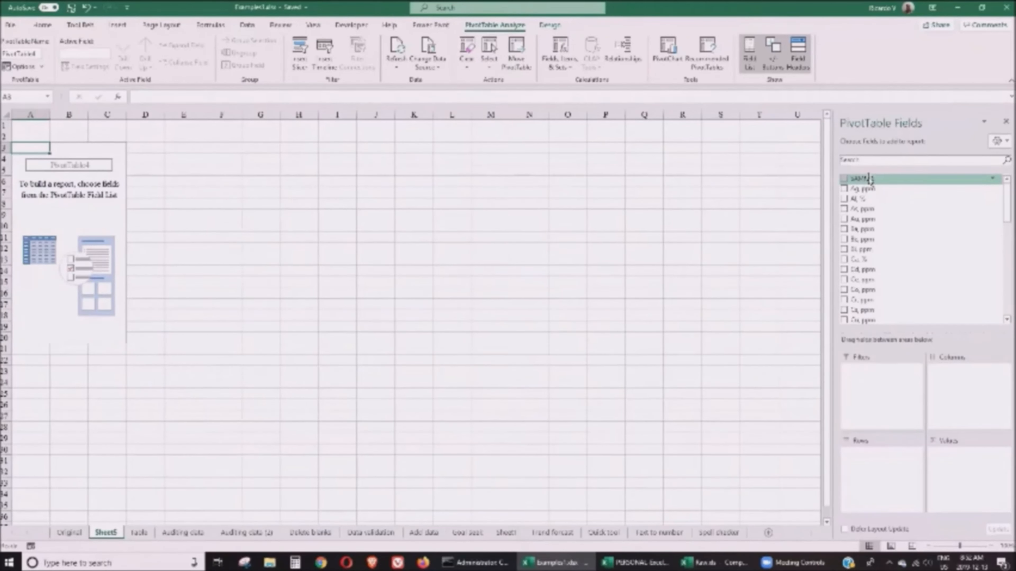
{"action": "left_click_drag", "start_coordinate": [870, 179], "coordinate": [876, 466]}
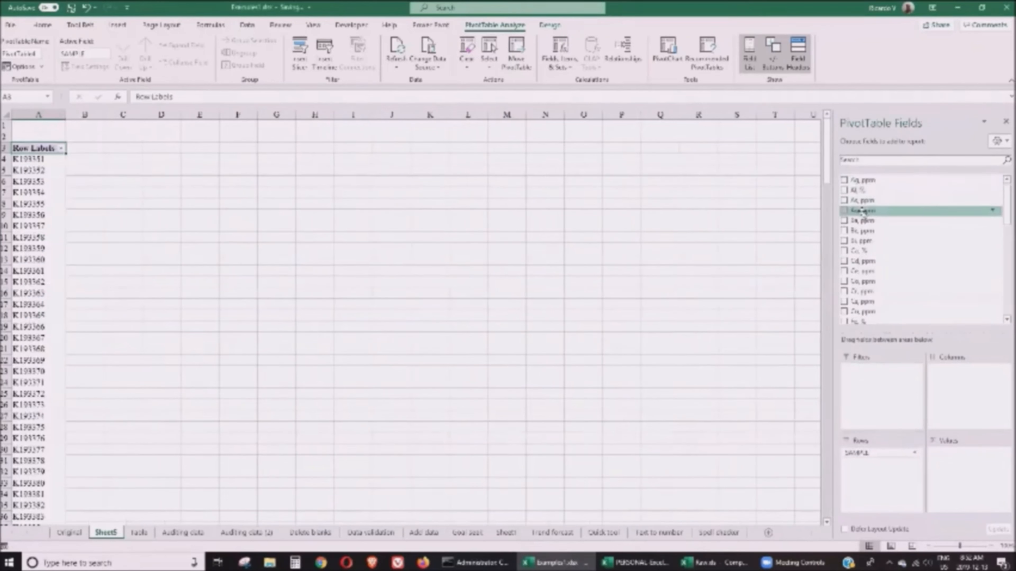
{"action": "left_click_drag", "start_coordinate": [861, 211], "coordinate": [951, 446]}
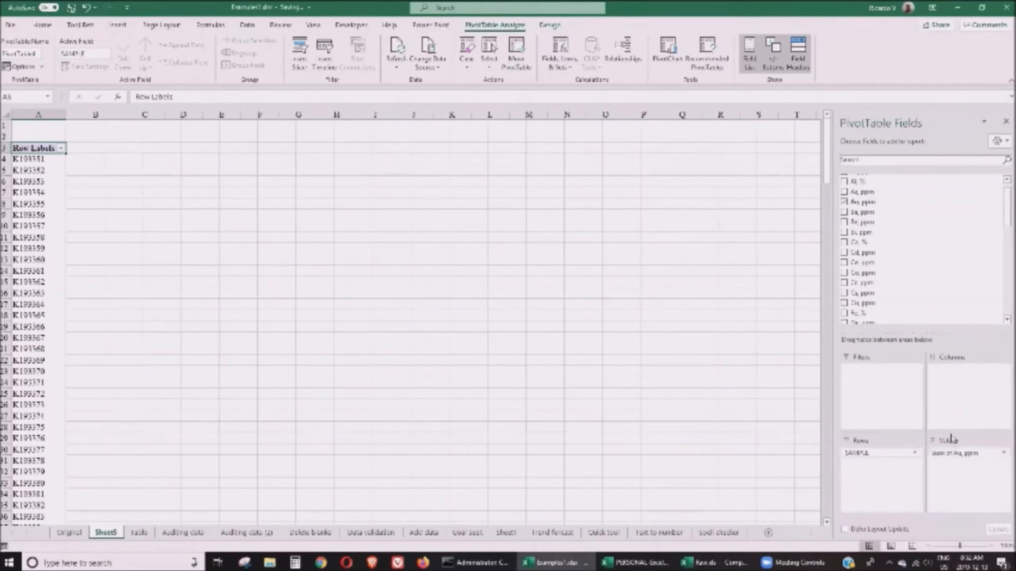
{"action": "scroll", "coordinate": [862, 200], "scroll_direction": "up", "scroll_amount": 2}
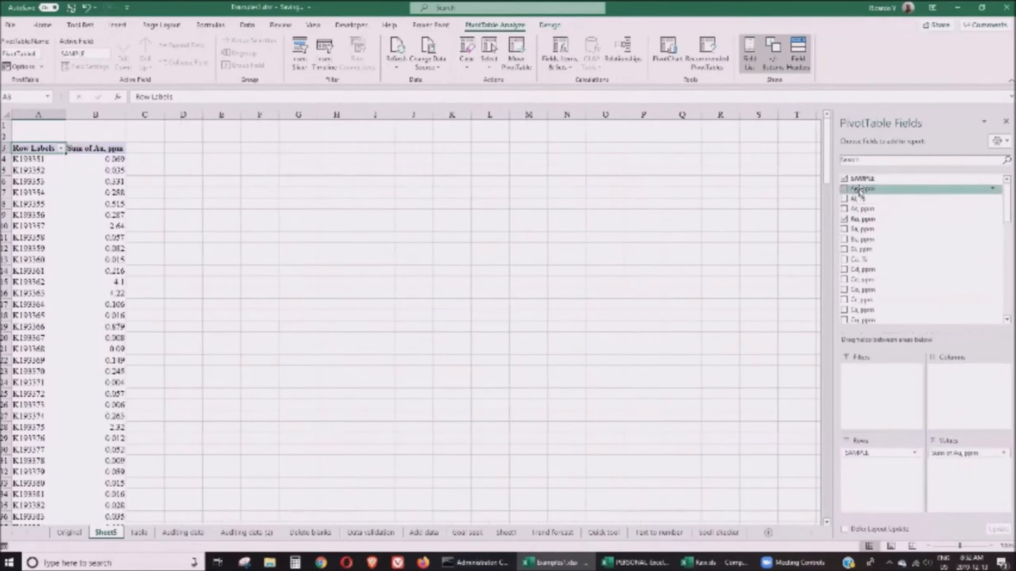
{"action": "left_click_drag", "start_coordinate": [859, 191], "coordinate": [960, 474]}
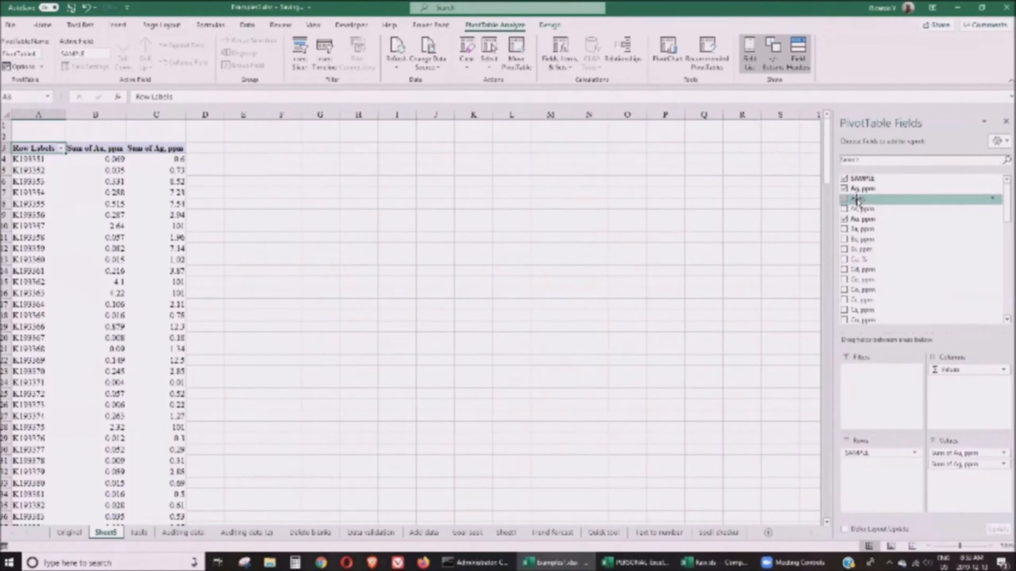
{"action": "left_click_drag", "start_coordinate": [857, 200], "coordinate": [870, 385]}
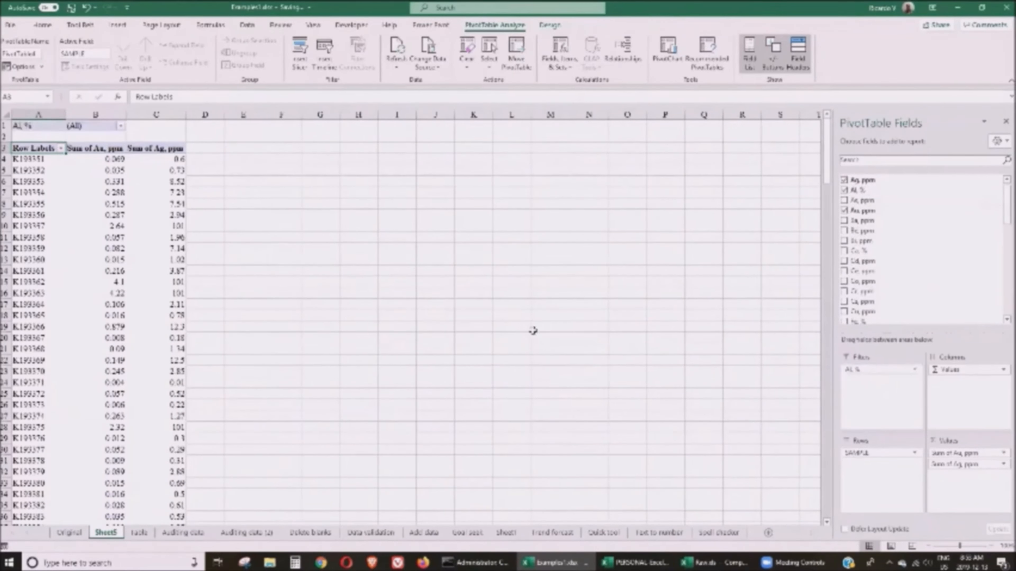
- Filter the PivotTable's Al, % field to multiple items, keeping only the eight lowest values up to 0.23
{"action": "left_click", "coordinate": [120, 127]}
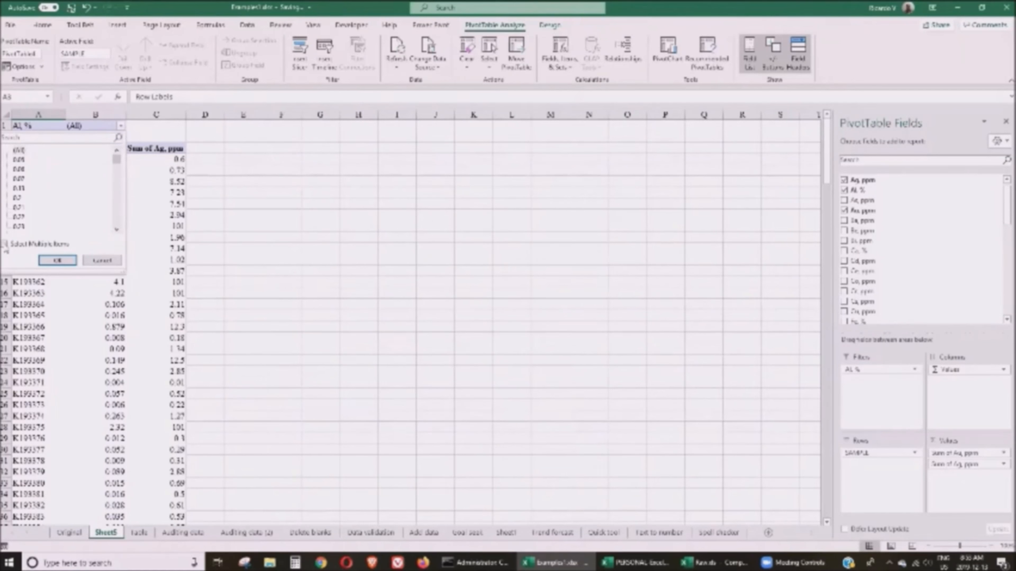
{"action": "left_click", "coordinate": [4, 244]}
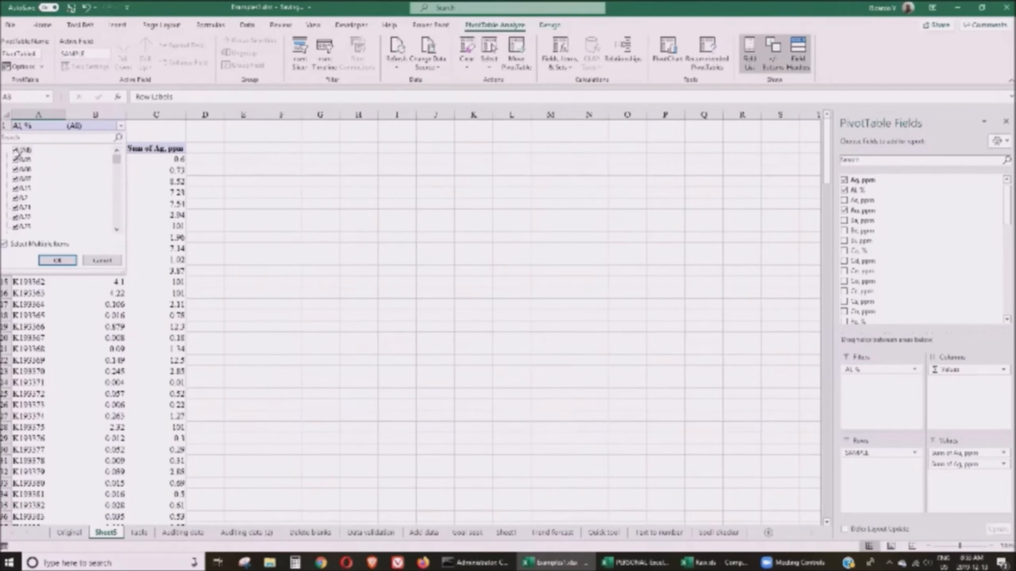
{"action": "left_click", "coordinate": [18, 150]}
{"action": "left_click", "coordinate": [15, 159]}
{"action": "left_click", "coordinate": [15, 169]}
{"action": "left_click", "coordinate": [15, 178]}
{"action": "left_click", "coordinate": [15, 188]}
{"action": "left_click", "coordinate": [15, 198]}
{"action": "left_click", "coordinate": [16, 210]}
{"action": "left_click", "coordinate": [16, 217]}
{"action": "left_click", "coordinate": [15, 226]}
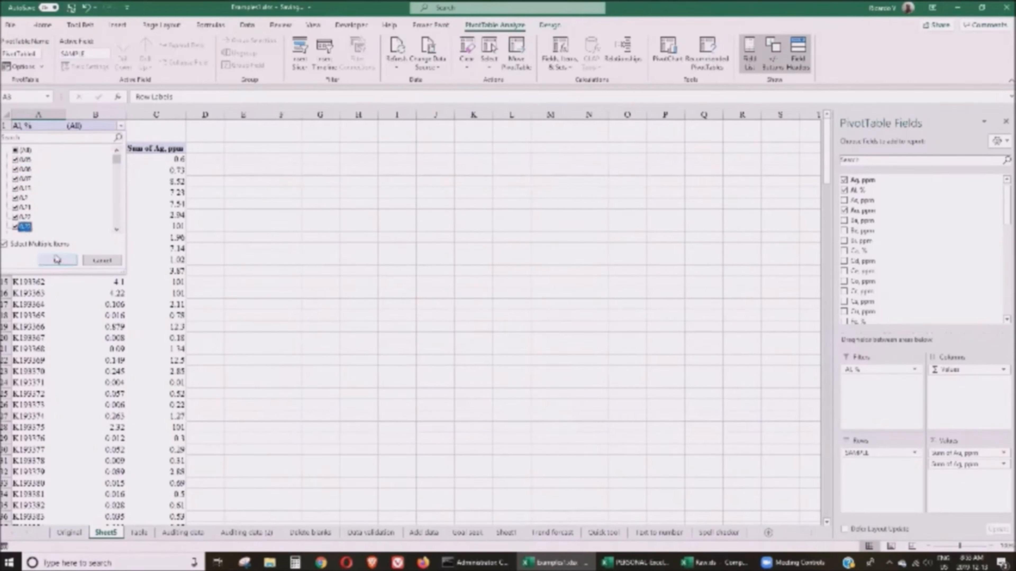
{"action": "left_click", "coordinate": [57, 261]}
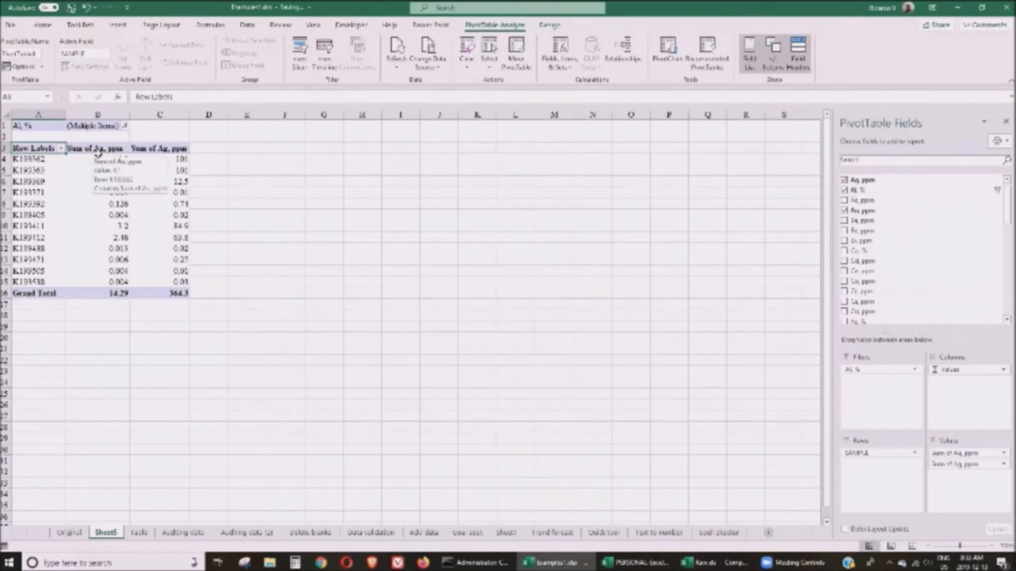
- Insert a Line PivotChart from the PivotTable, trying the X Y (Scatter) type first, and place it beside the table near row 3
{"action": "left_click", "coordinate": [673, 51]}
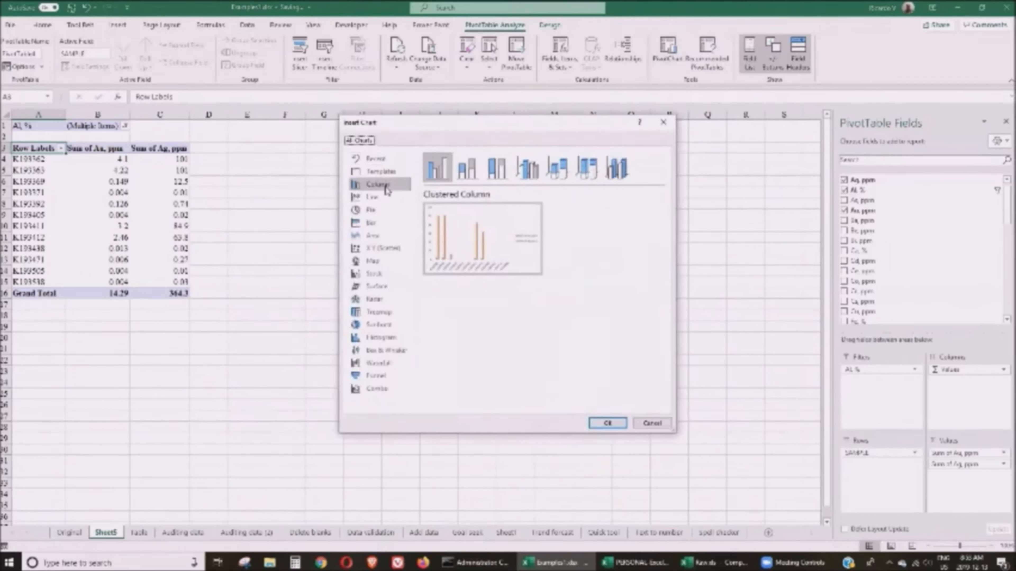
{"action": "left_click", "coordinate": [385, 252]}
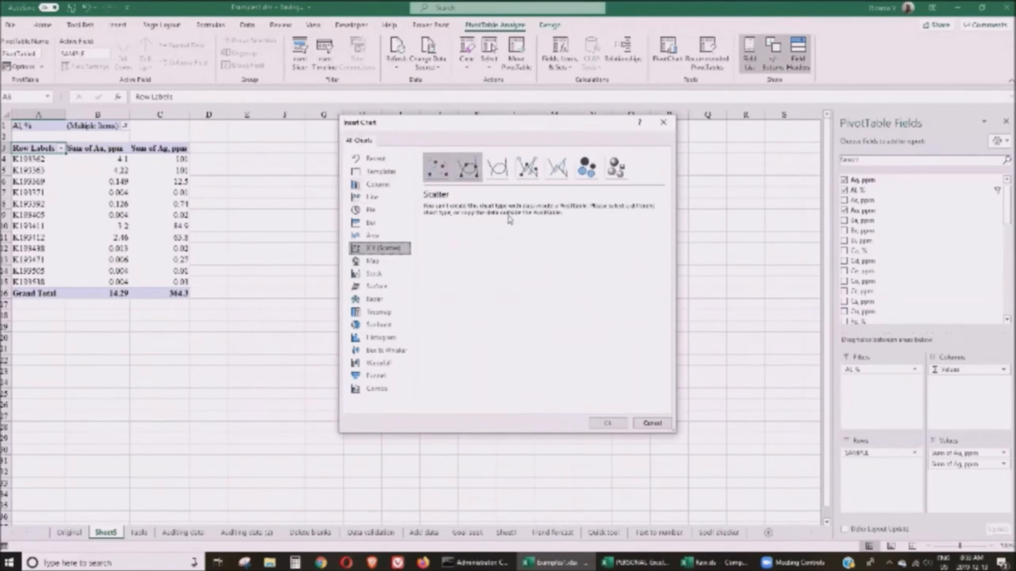
{"action": "left_click", "coordinate": [374, 197]}
{"action": "mouse_move", "coordinate": [492, 261]}
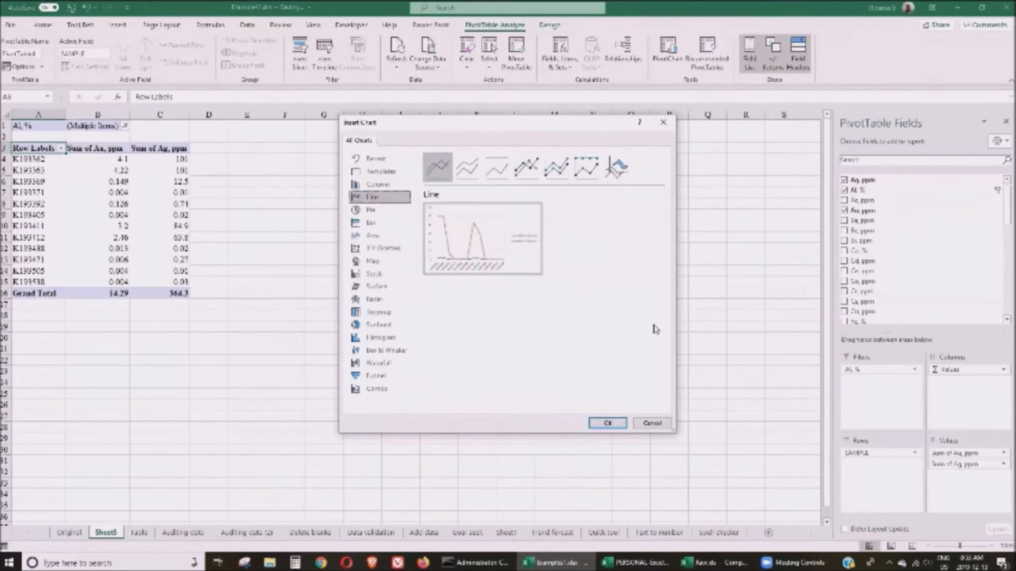
{"action": "left_click", "coordinate": [609, 423]}
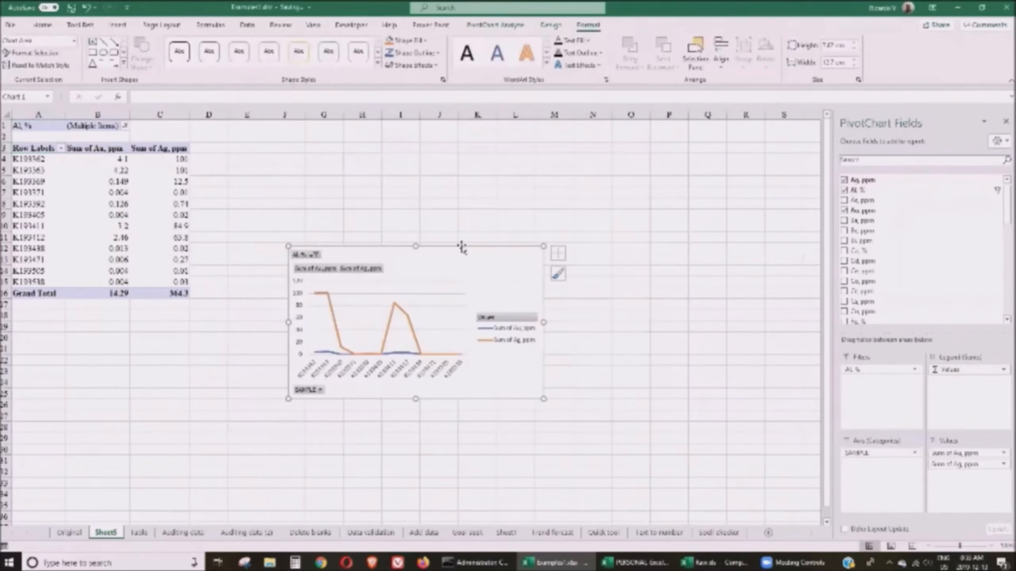
{"action": "left_click_drag", "start_coordinate": [465, 245], "coordinate": [408, 148]}
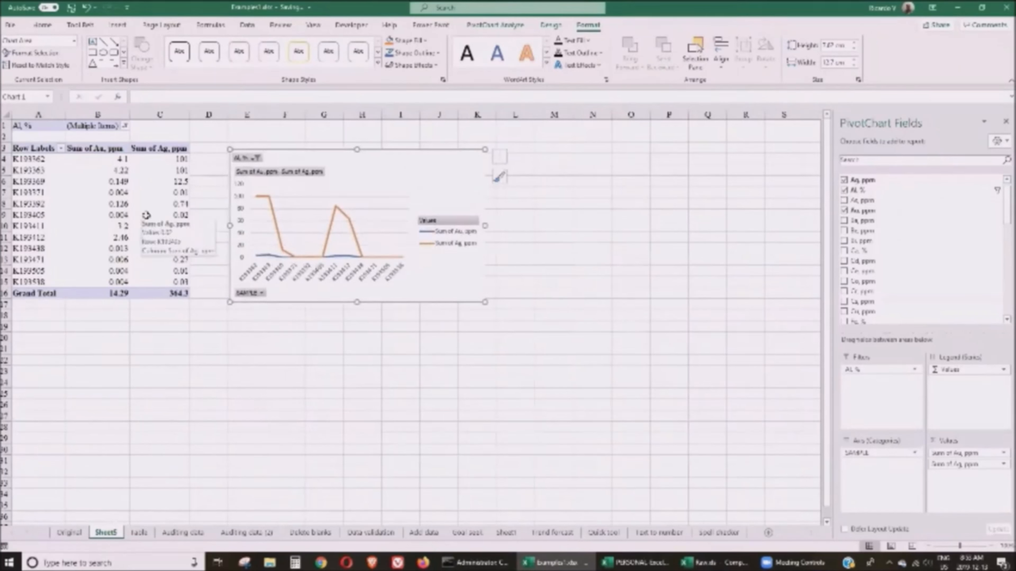
- Reset the Al, % filter to show all items and widen the PivotChart to about 23 cm
{"action": "left_click", "coordinate": [125, 127]}
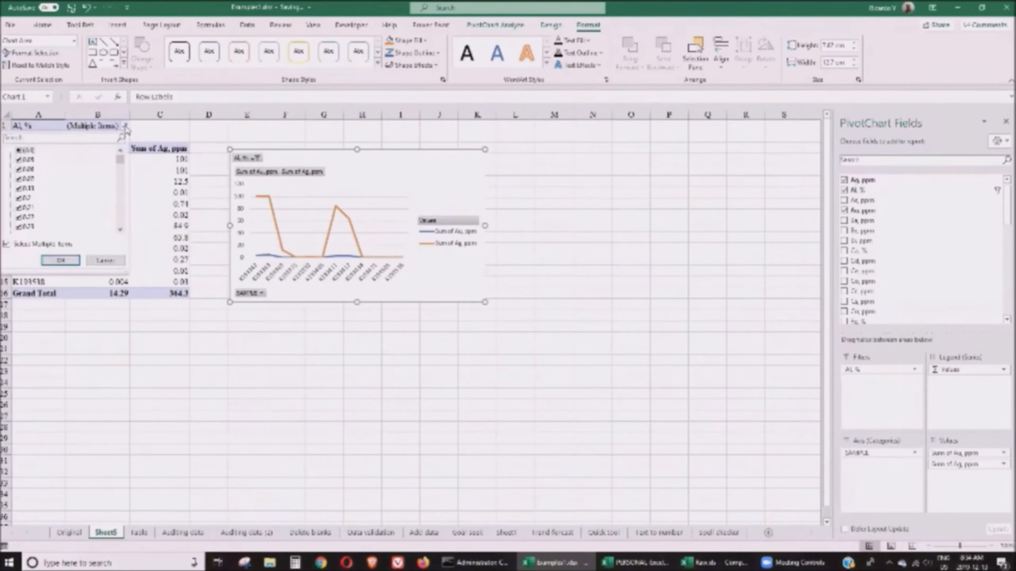
{"action": "left_click", "coordinate": [19, 151]}
{"action": "left_click", "coordinate": [61, 261]}
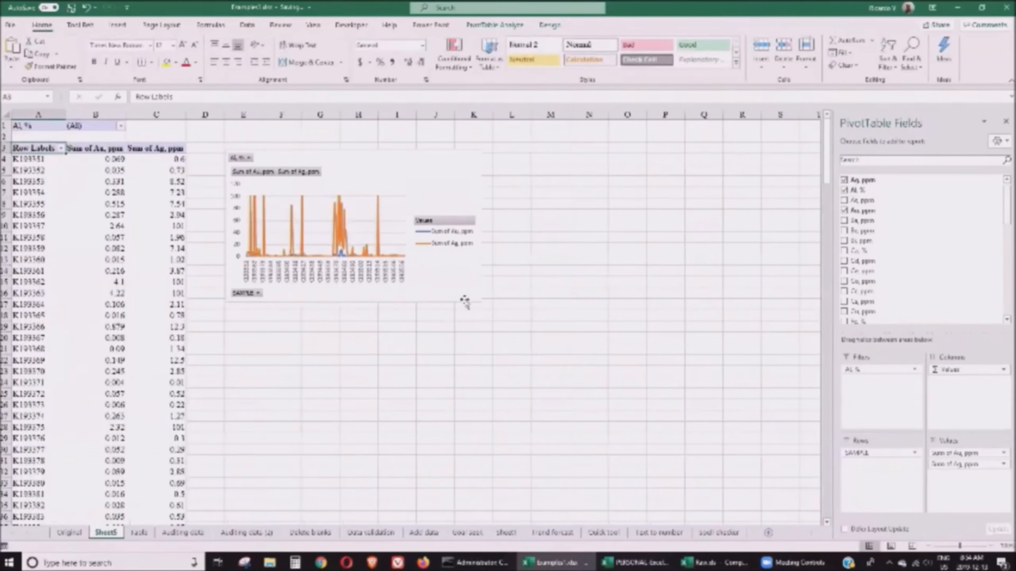
{"action": "left_click", "coordinate": [444, 178]}
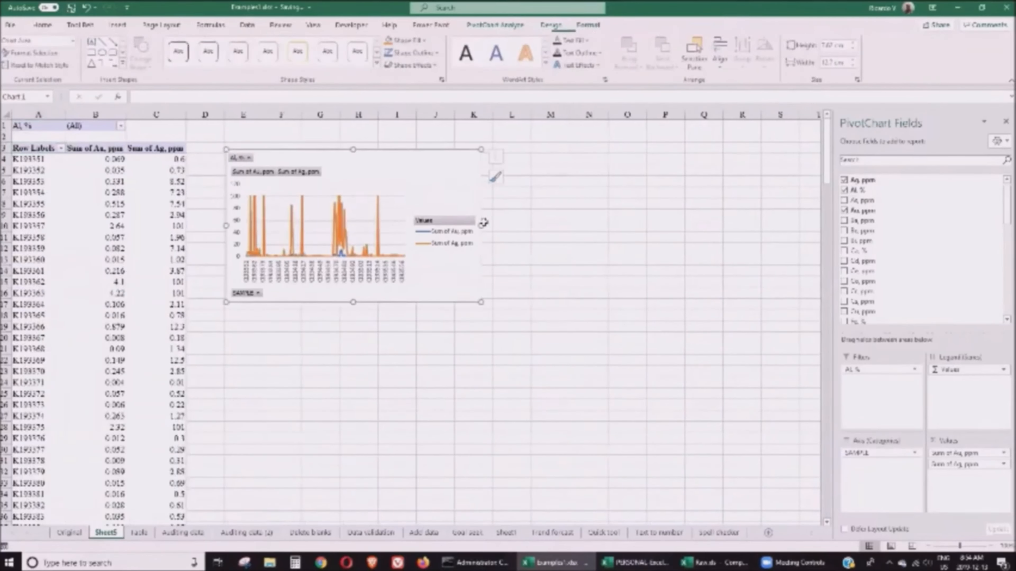
{"action": "left_click_drag", "start_coordinate": [576, 232], "coordinate": [690, 231]}
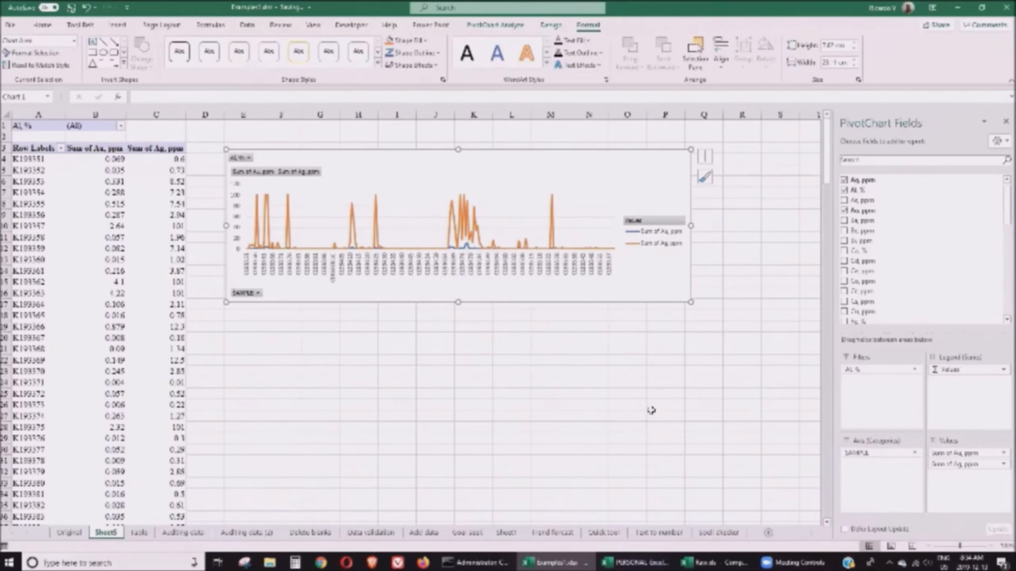
- Switch to the Raw.xls workbook and save it in the same Desktop folder as an Excel Macro-Enabled Workbook
{"action": "mouse_move", "coordinate": [714, 562]}
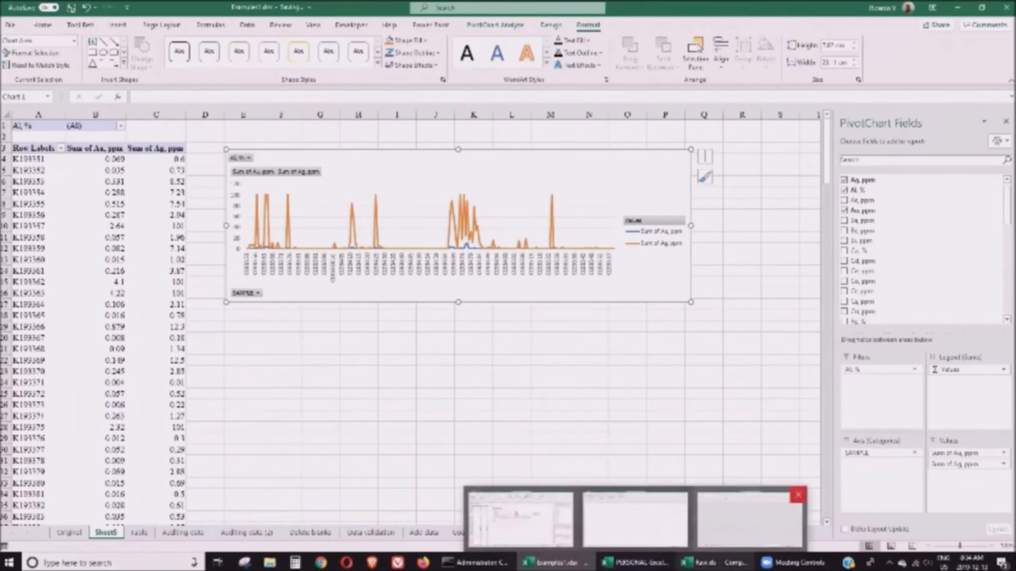
{"action": "left_click", "coordinate": [714, 562]}
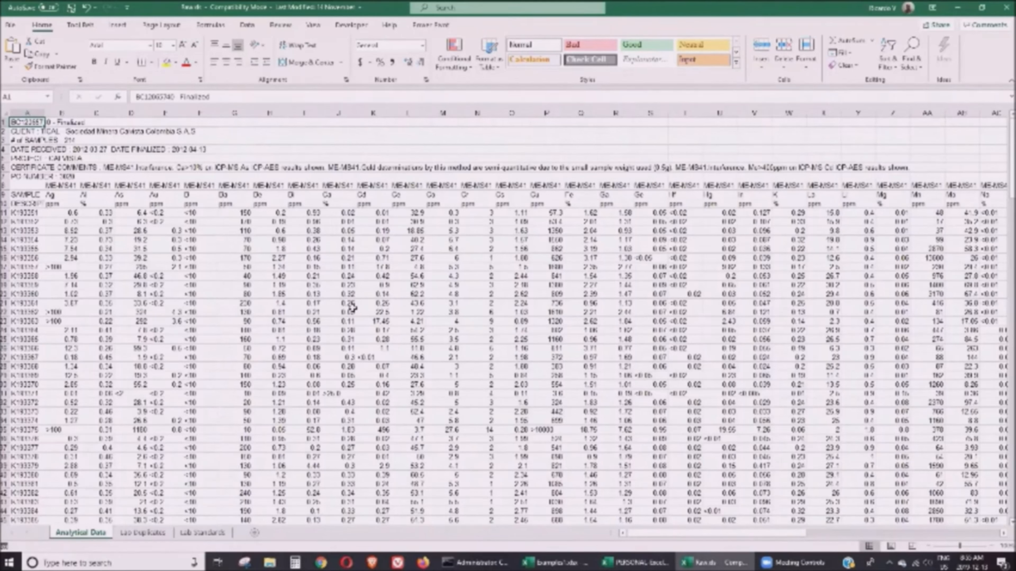
{"action": "left_click", "coordinate": [10, 26]}
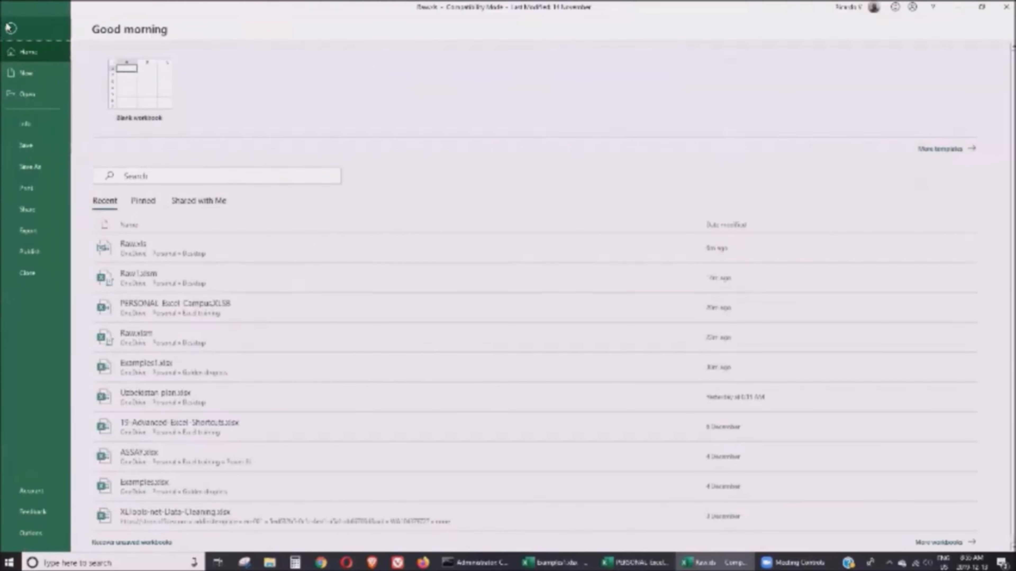
{"action": "left_click", "coordinate": [32, 168]}
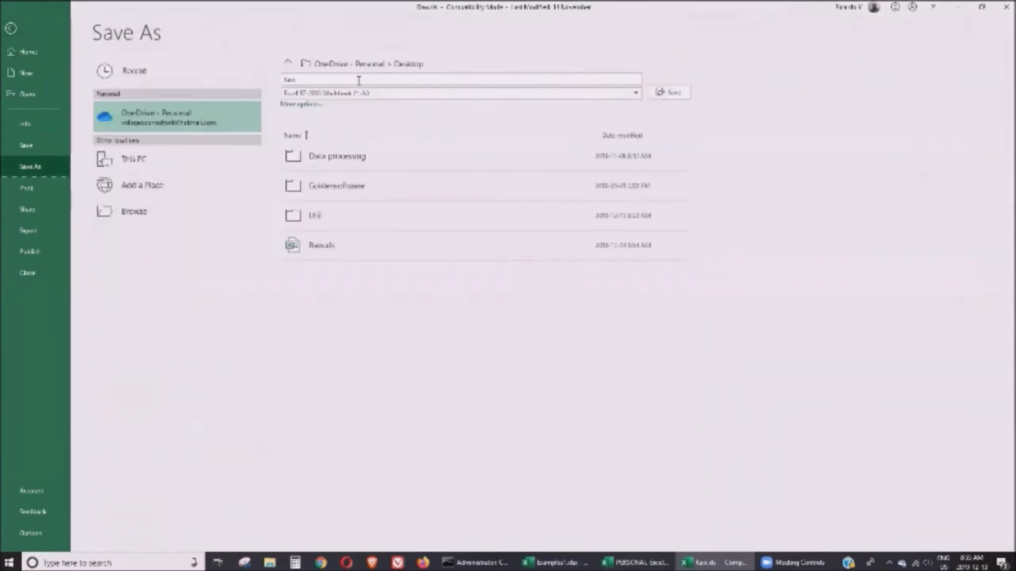
{"action": "left_click", "coordinate": [356, 95]}
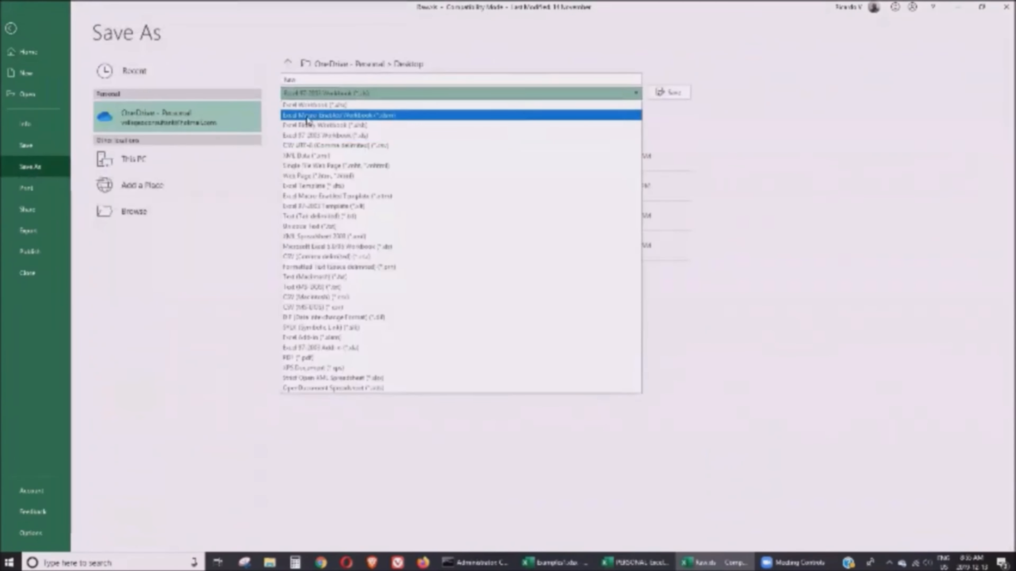
{"action": "left_click", "coordinate": [350, 118]}
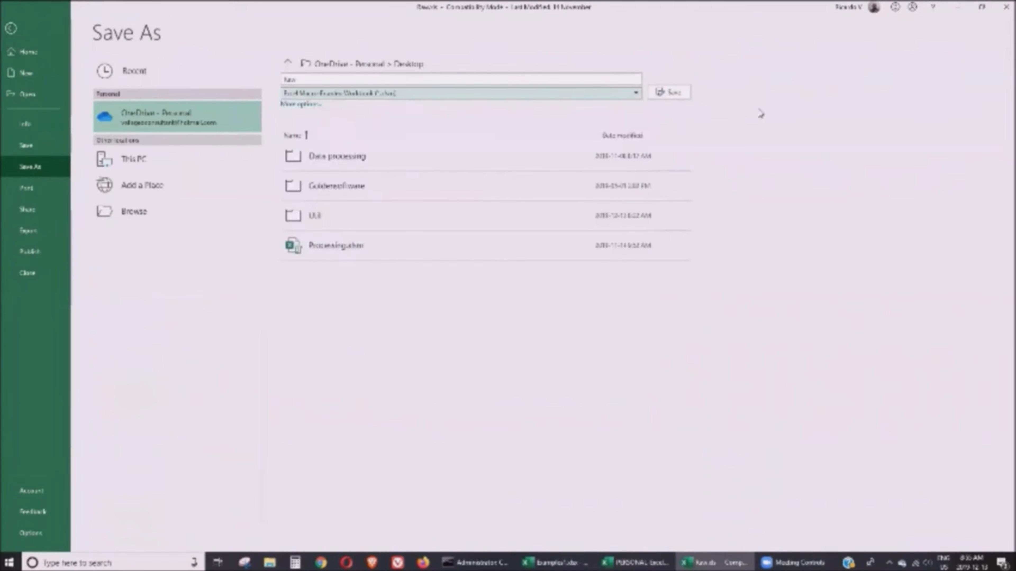
{"action": "left_click", "coordinate": [675, 96]}
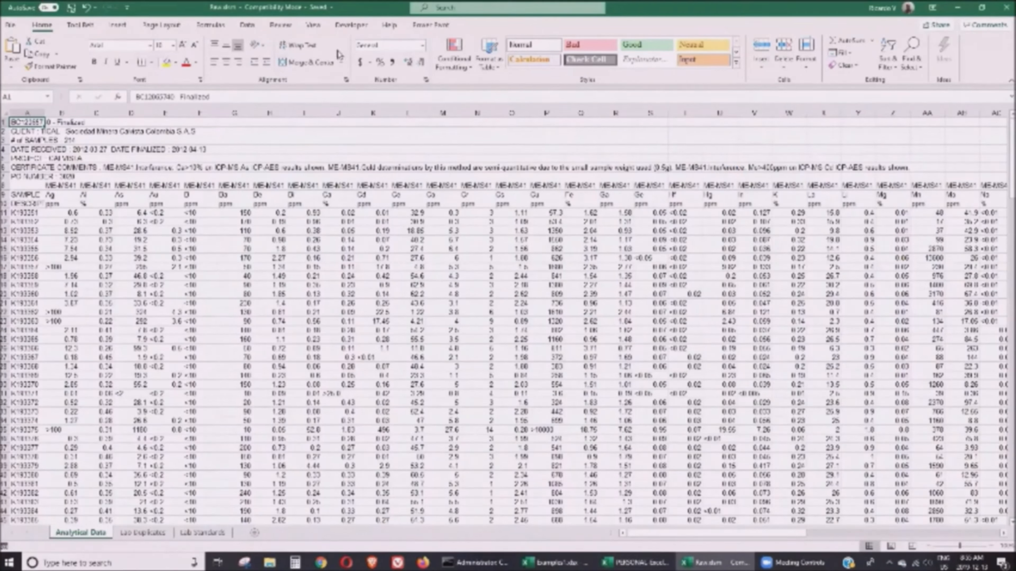
- Start recording a macro named Cleaning with the shortcut letter c, stored in this workbook
{"action": "key", "text": "ctrl+n"}
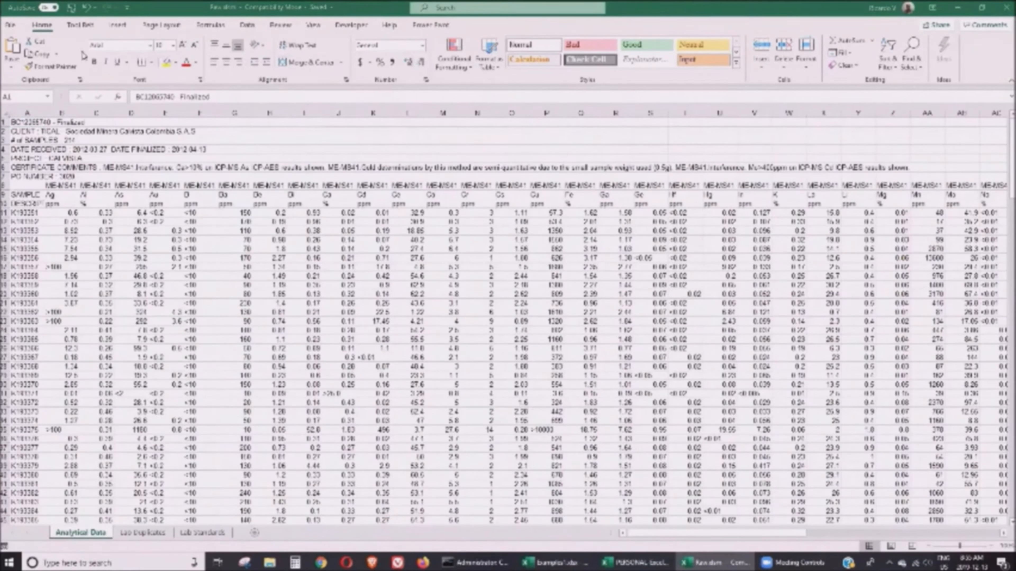
{"action": "left_click", "coordinate": [3, 546]}
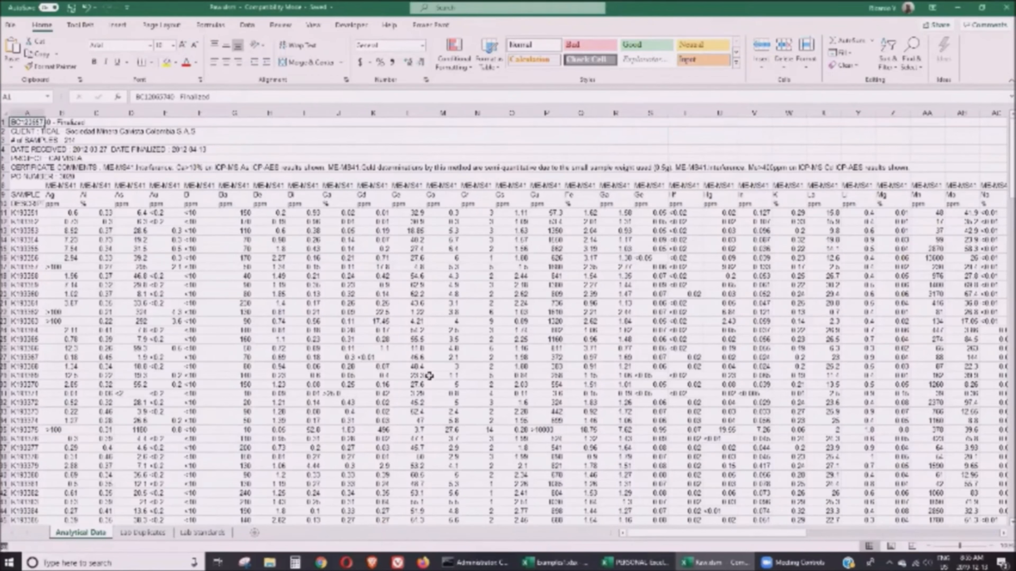
{"action": "left_click", "coordinate": [4, 547]}
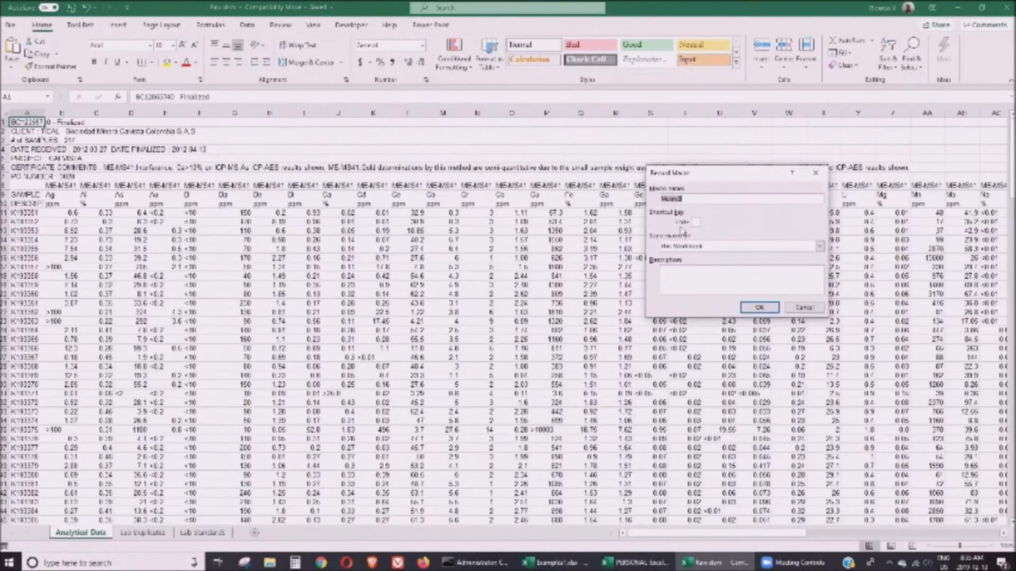
{"action": "type", "text": "Cleaning"}
{"action": "key", "text": "Tab"}
{"action": "type", "text": "c"}
{"action": "left_click", "coordinate": [760, 308]}
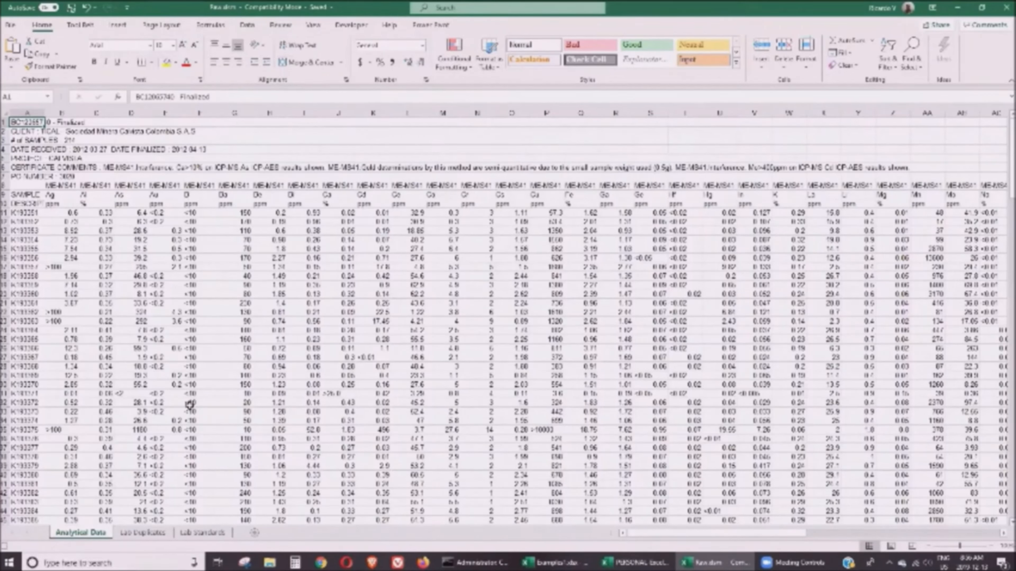
- Delete the Lab Duplicates and Lab Standards sheets together, keeping only Analytical Data
{"action": "left_click", "coordinate": [209, 534]}
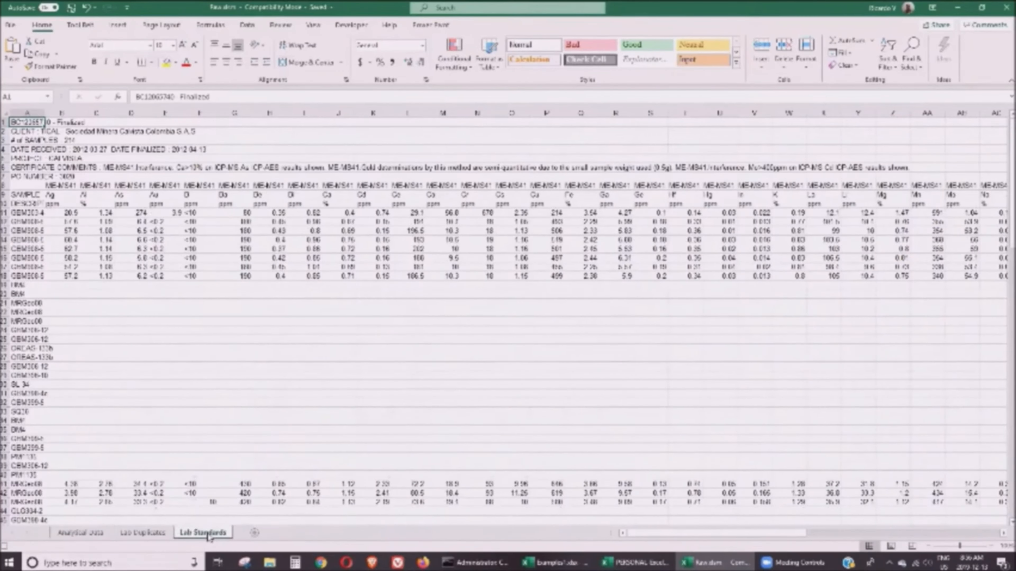
{"action": "left_click", "coordinate": [160, 533], "text": "ctrl"}
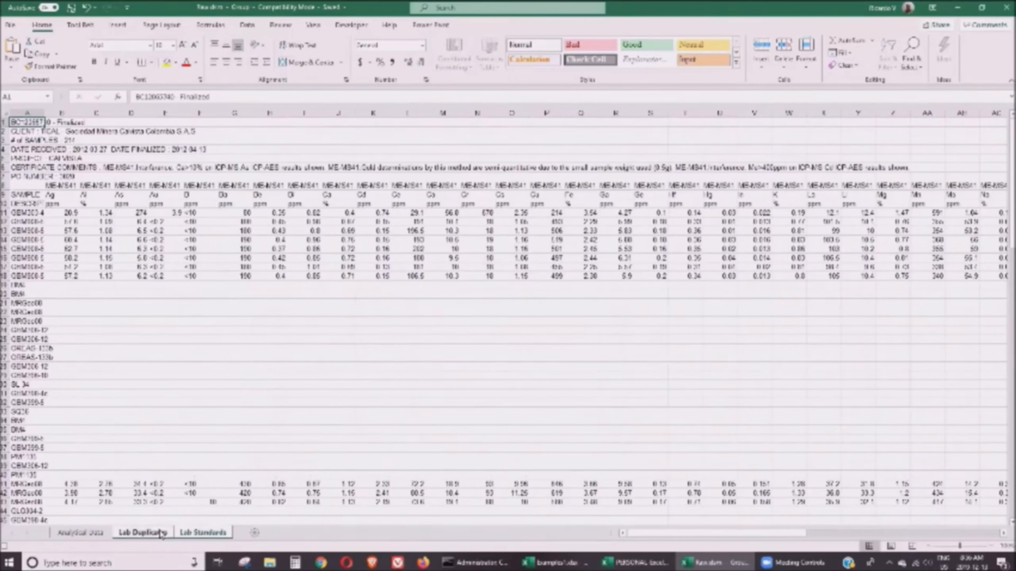
{"action": "right_click", "coordinate": [160, 534]}
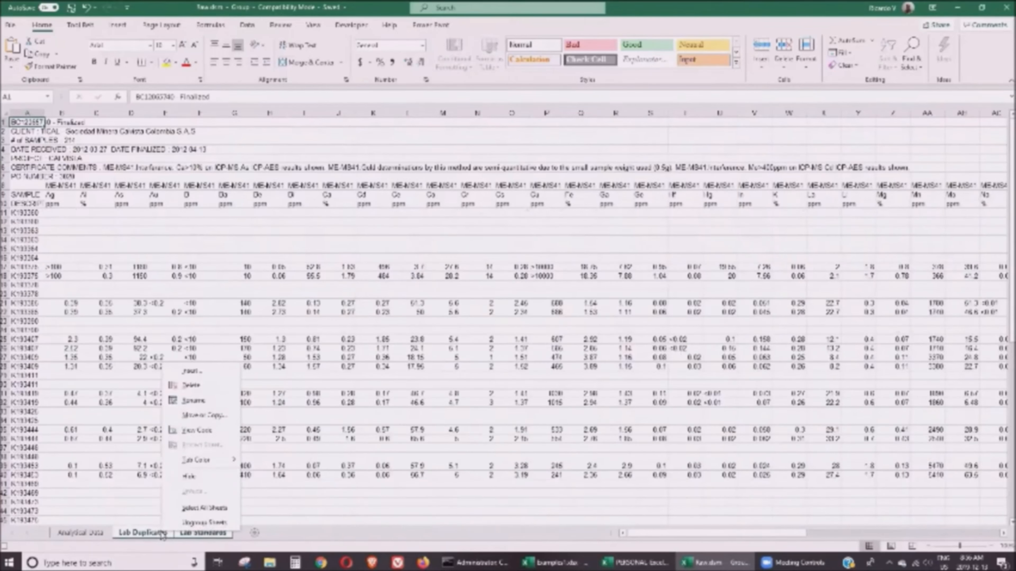
{"action": "left_click", "coordinate": [200, 388]}
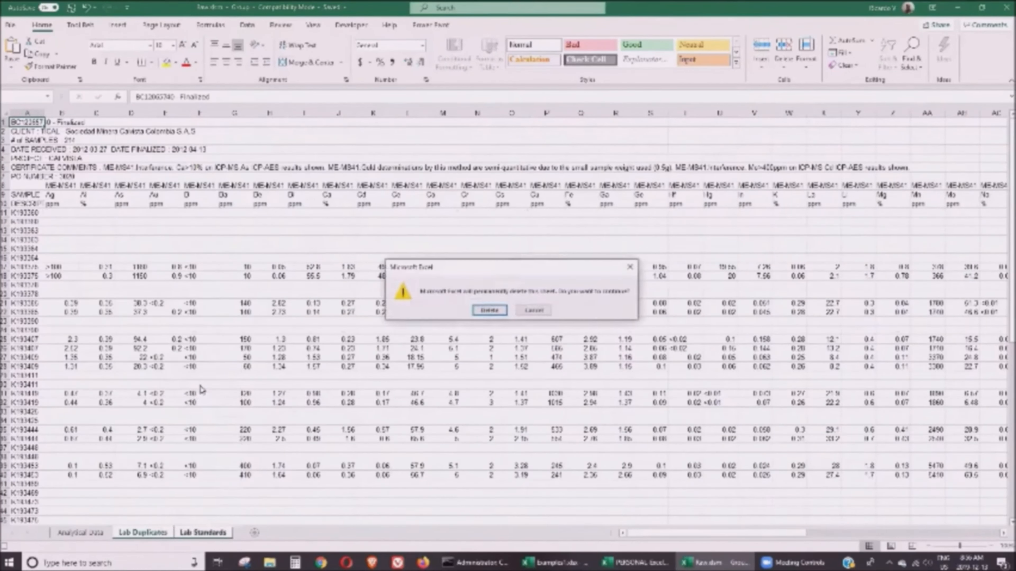
{"action": "left_click", "coordinate": [497, 312]}
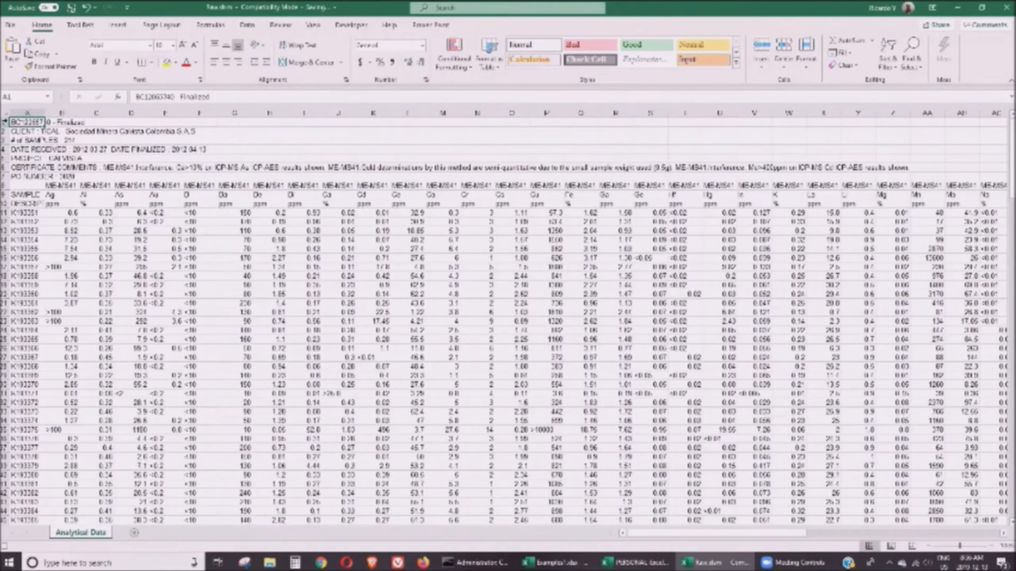
- Delete rows 1 to 8 containing the certificate information and method codes above the SAMPLE header
{"action": "left_click_drag", "start_coordinate": [4, 122], "coordinate": [2, 184]}
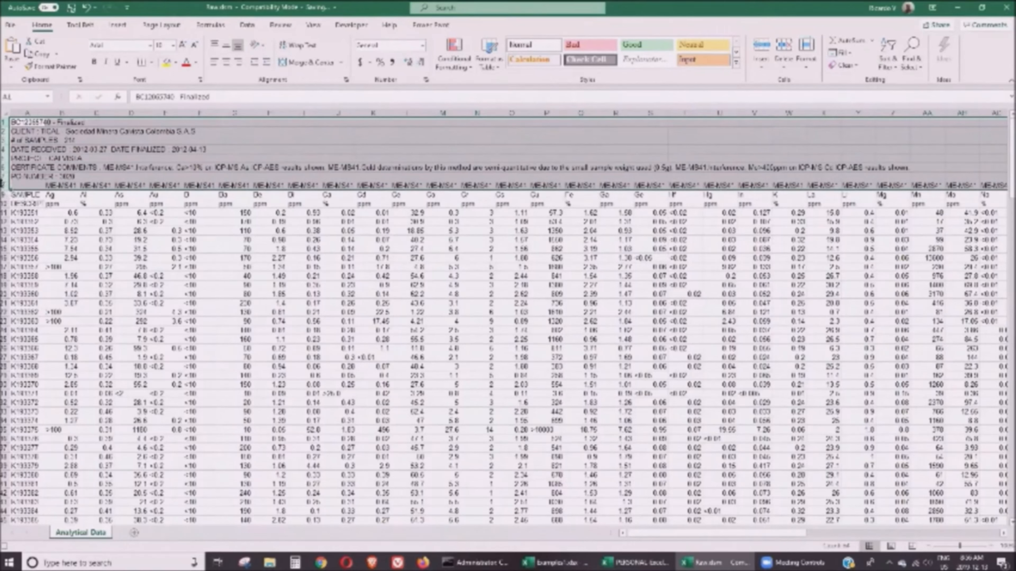
{"action": "right_click", "coordinate": [5, 132]}
{"action": "left_click", "coordinate": [48, 239]}
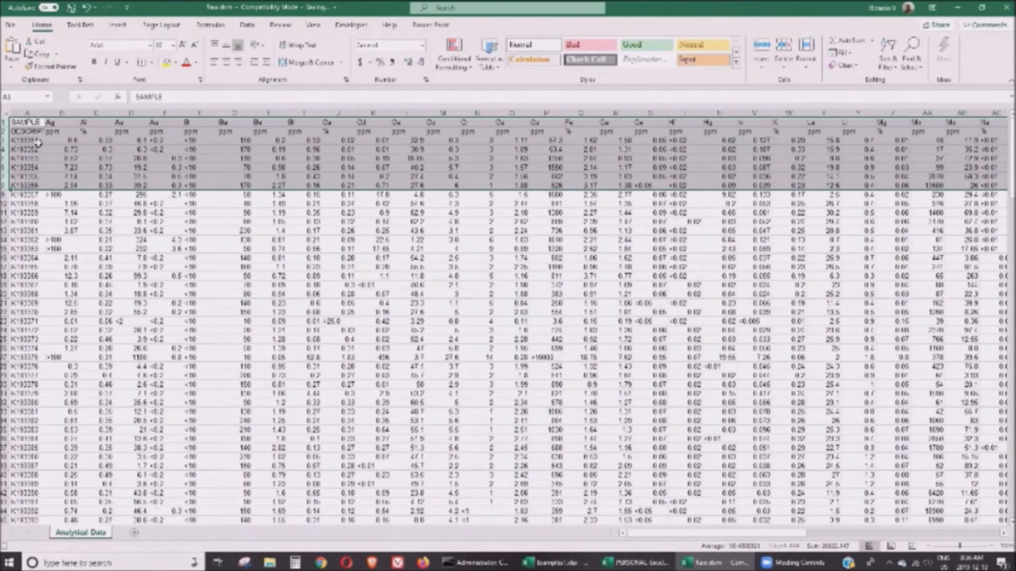
- Insert a blank row 3 between the units row and the first sample K193351
{"action": "left_click", "coordinate": [64, 122]}
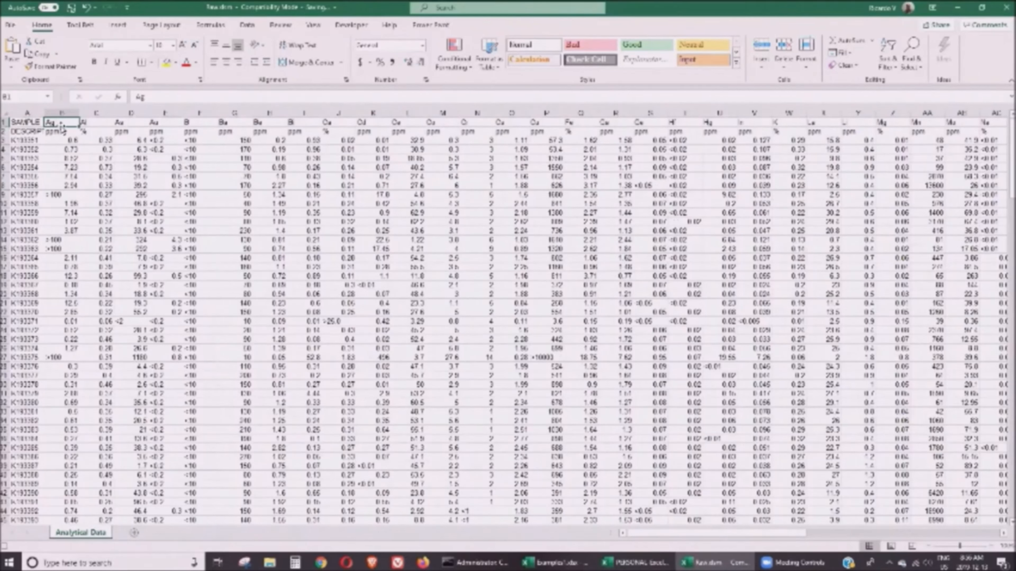
{"action": "left_click", "coordinate": [6, 140]}
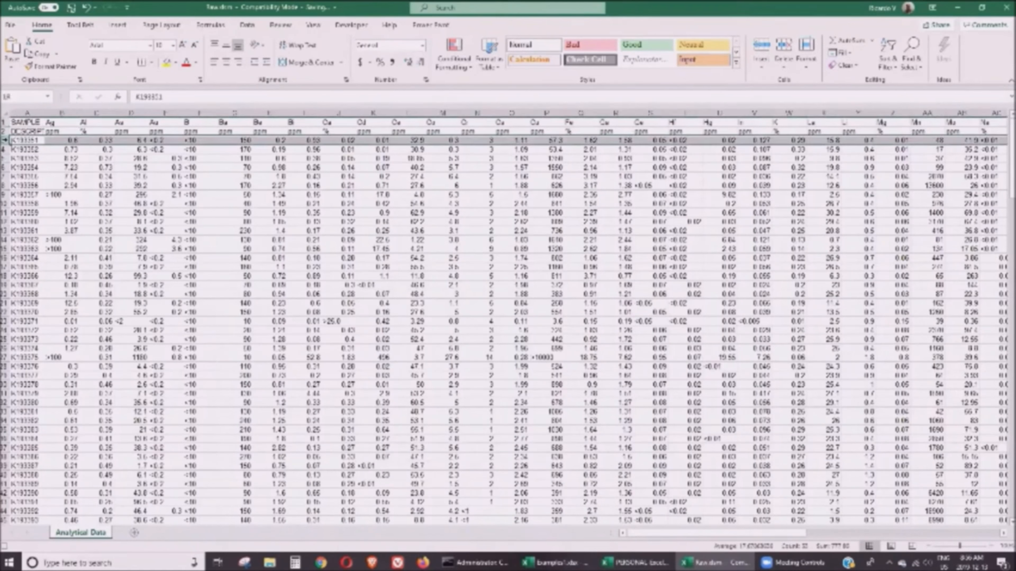
{"action": "right_click", "coordinate": [4, 140]}
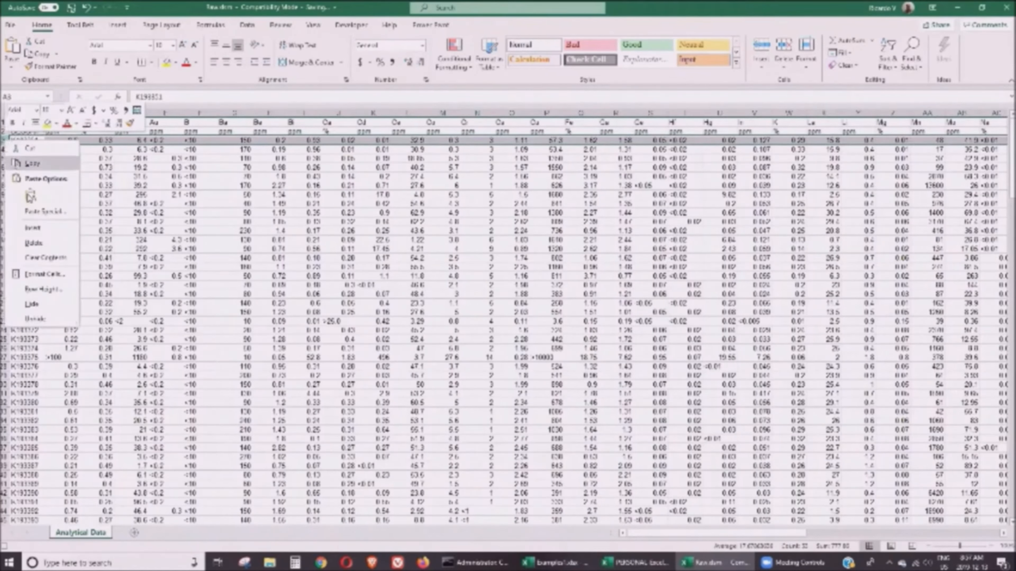
{"action": "left_click", "coordinate": [46, 231]}
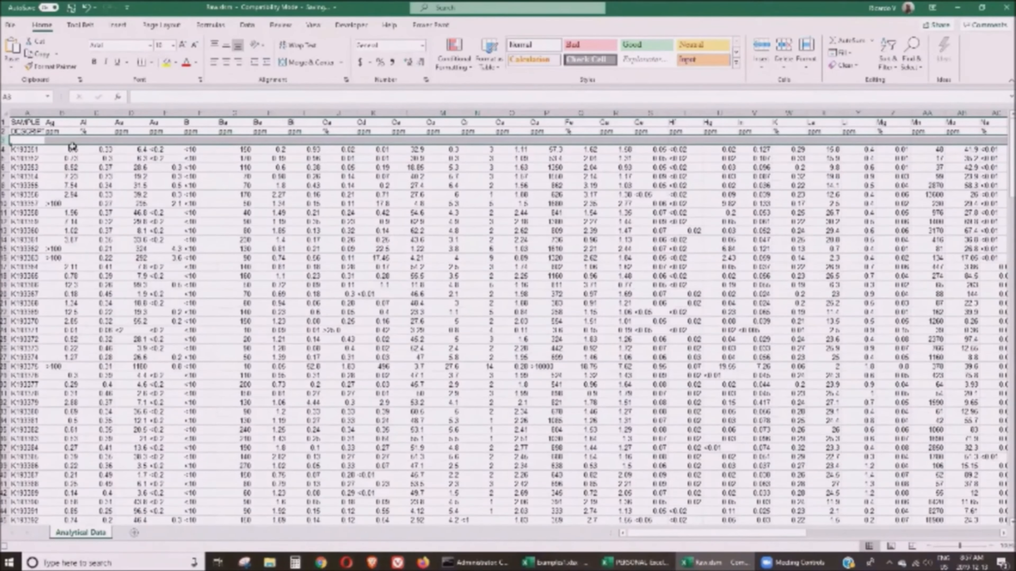
- Enter the formula =TEXTJOIN(", ",TRUE,B1,B2) in cell B3 to combine the element symbol with its unit
{"action": "left_click", "coordinate": [62, 140]}
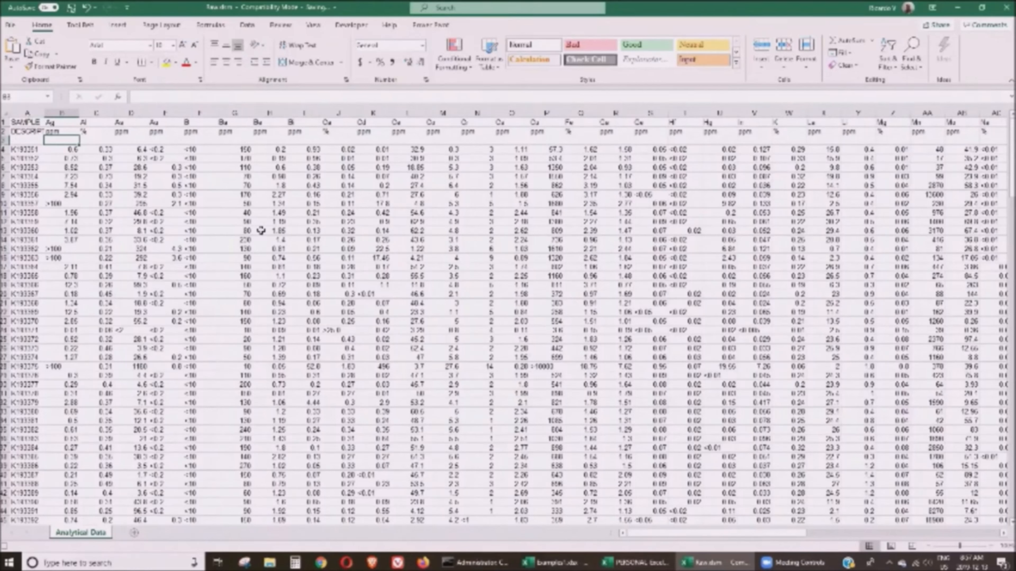
{"action": "type", "text": "="}
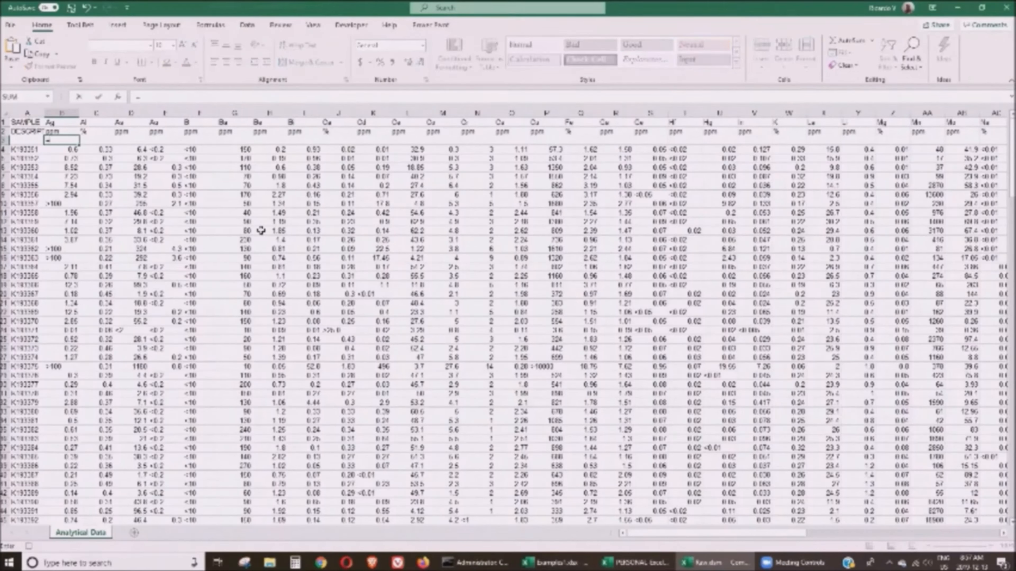
{"action": "type", "text": "textjoi"}
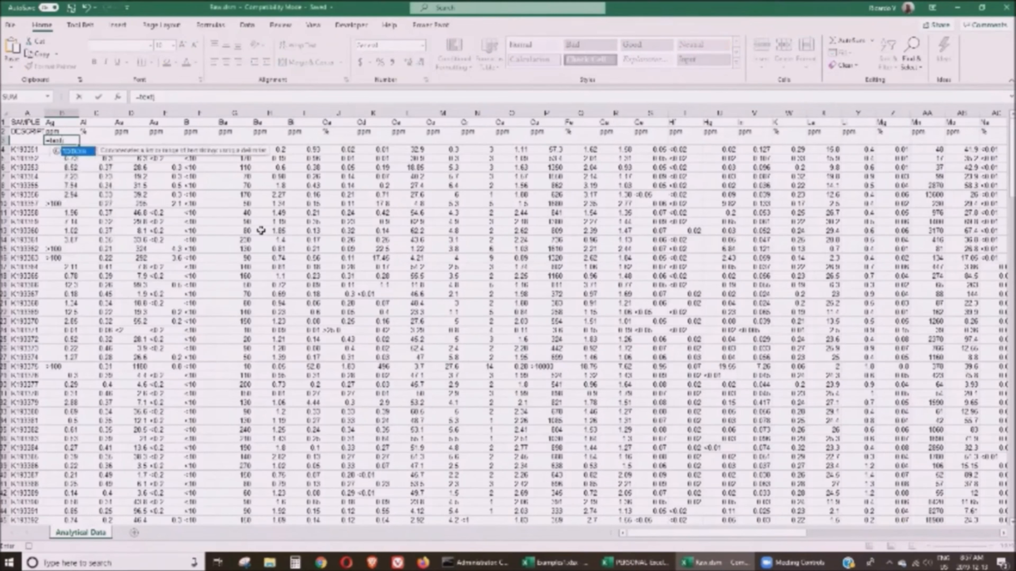
{"action": "type", "text": "n(\","}
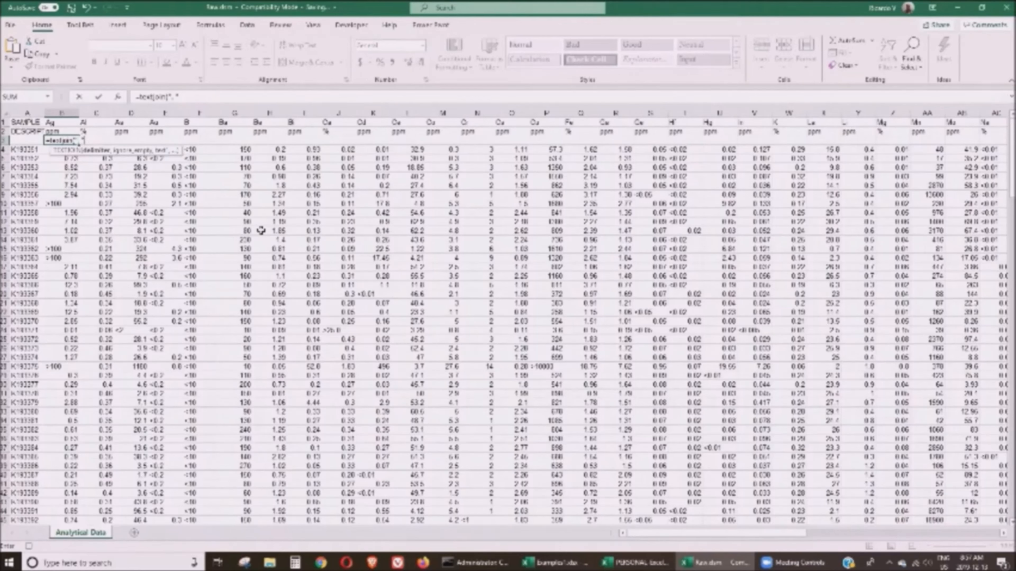
{"action": "type", "text": ","}
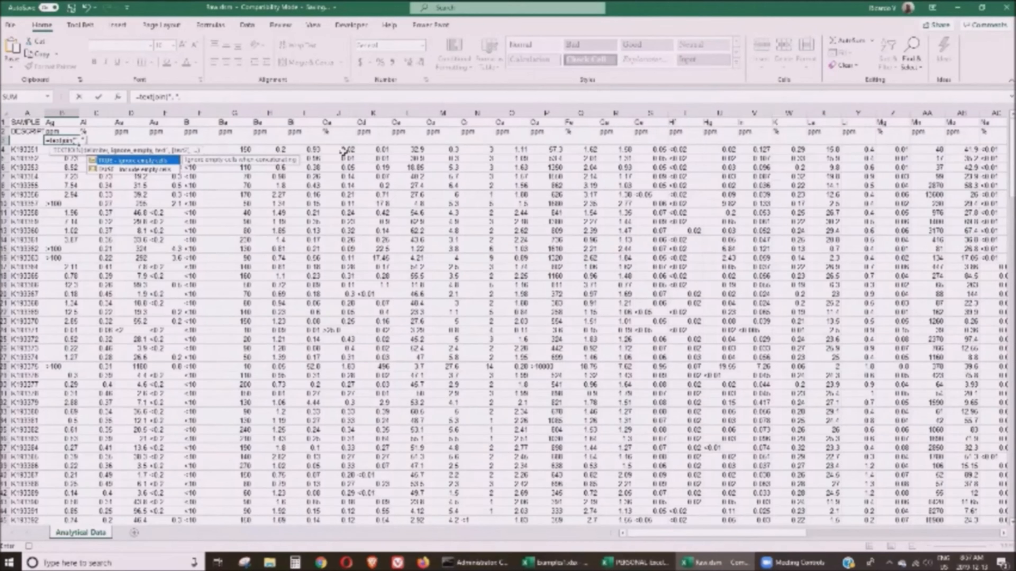
{"action": "type", "text": "TRUE,"}
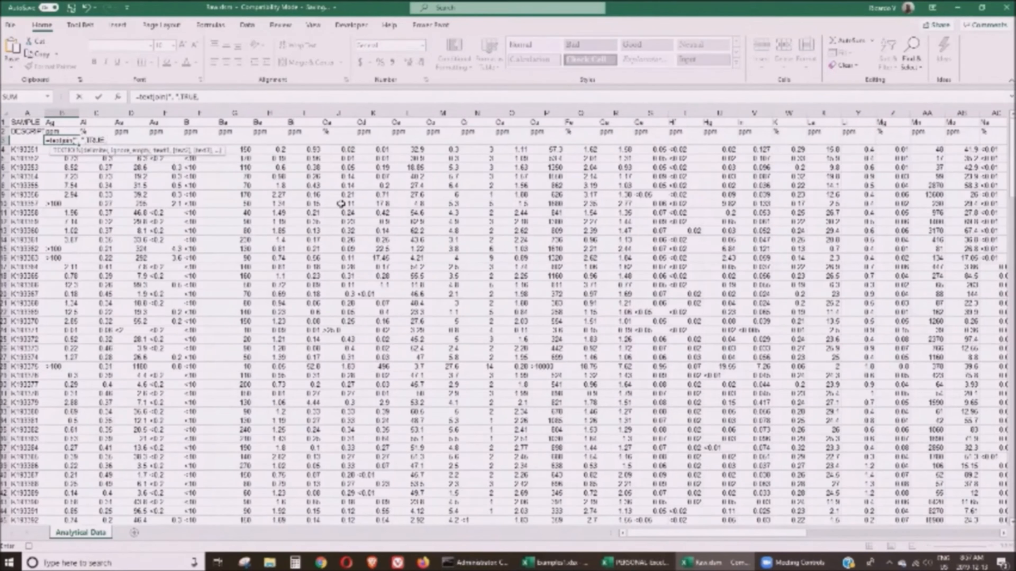
{"action": "left_click", "coordinate": [60, 122]}
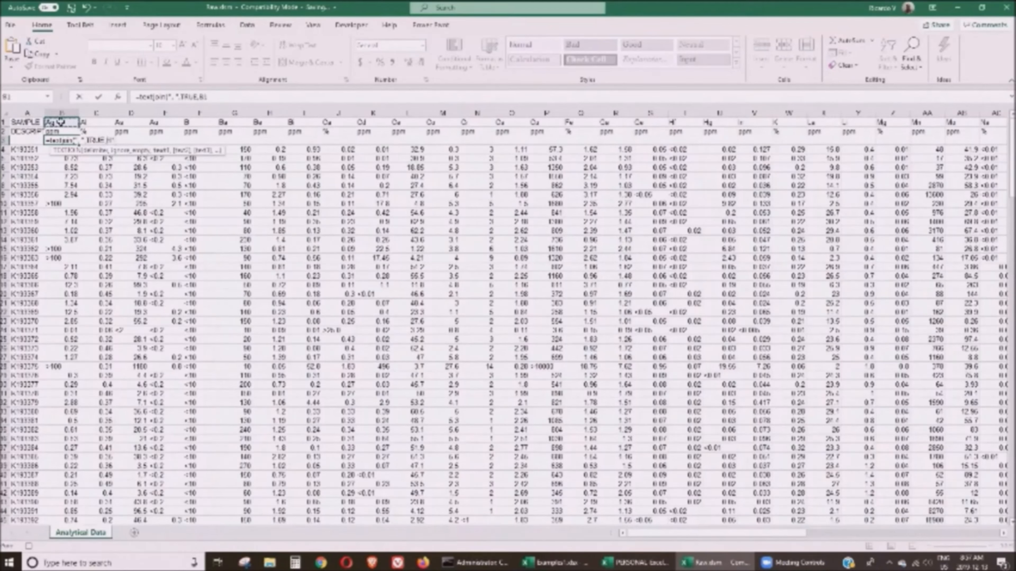
{"action": "type", "text": ","}
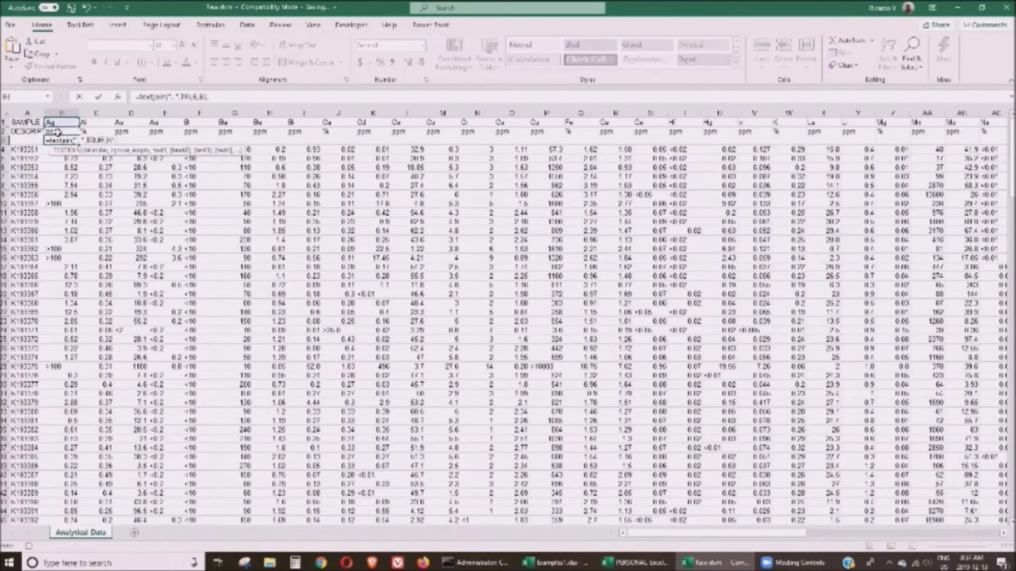
{"action": "left_click", "coordinate": [58, 132]}
{"action": "type", "text": ")"}
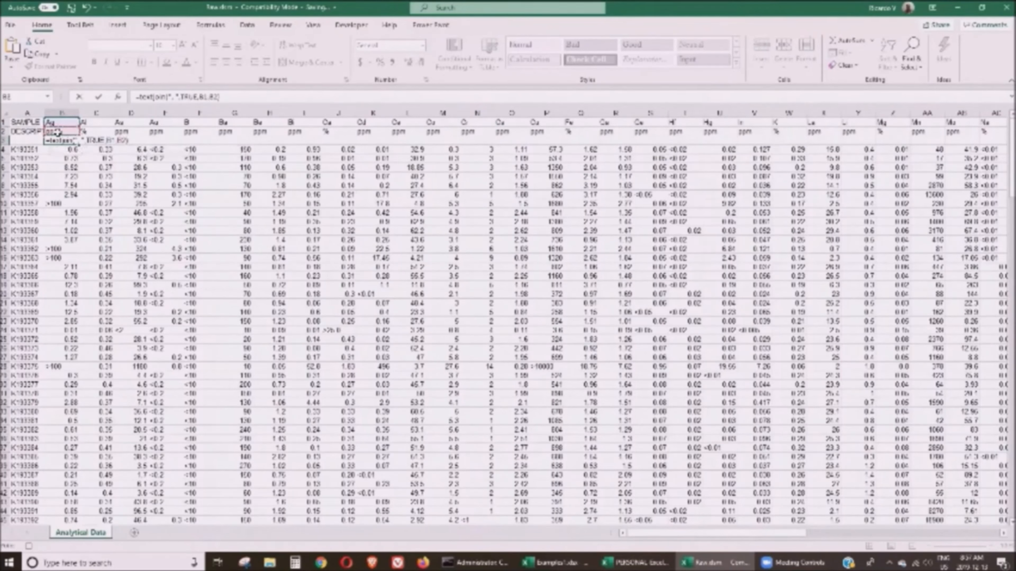
{"action": "key", "text": "Return"}
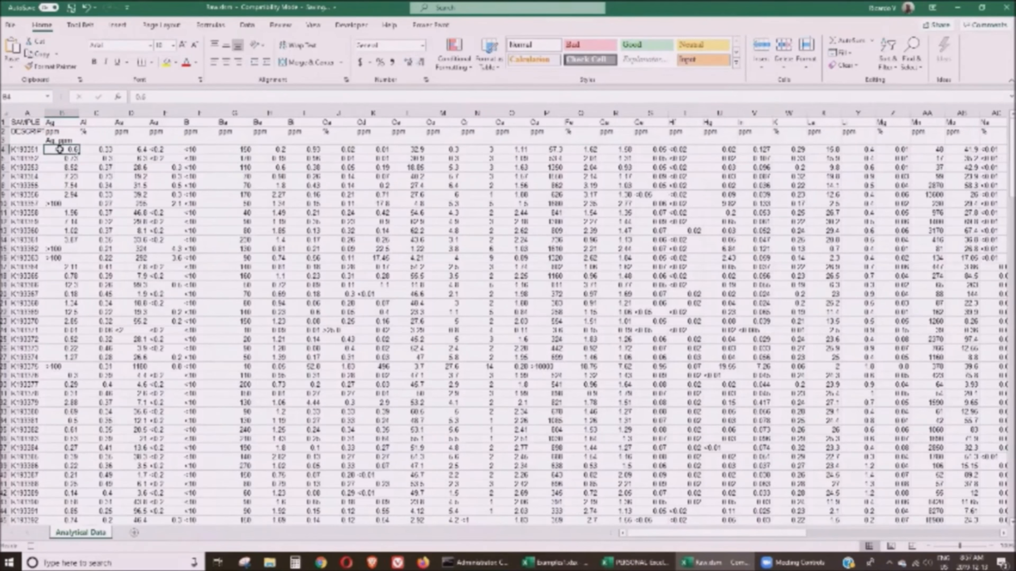
- Copy the TEXTJOIN formula from B3 across row 3 through the last data column, BF
{"action": "left_click", "coordinate": [60, 140]}
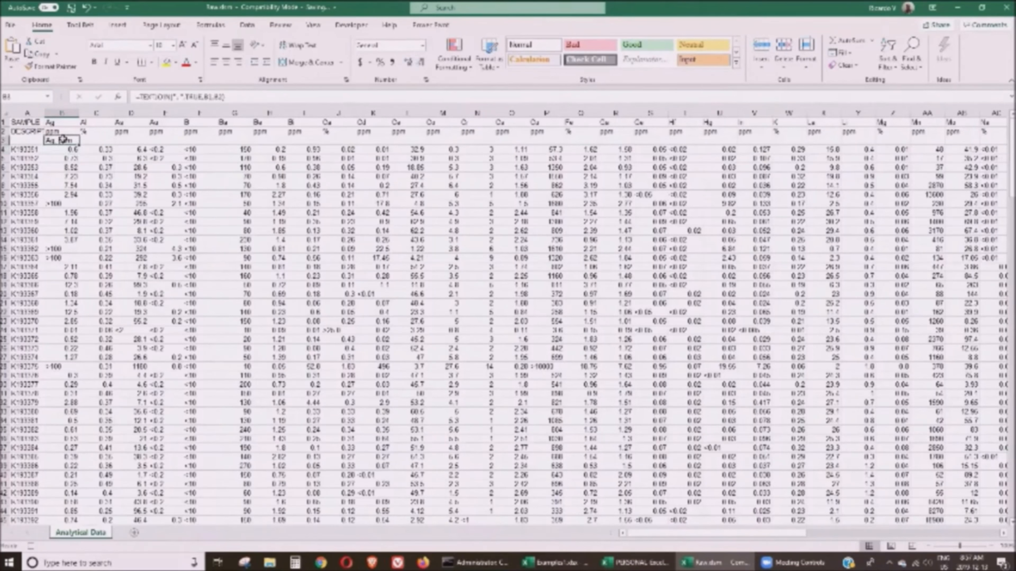
{"action": "left_click", "coordinate": [52, 57]}
{"action": "left_click", "coordinate": [544, 133]}
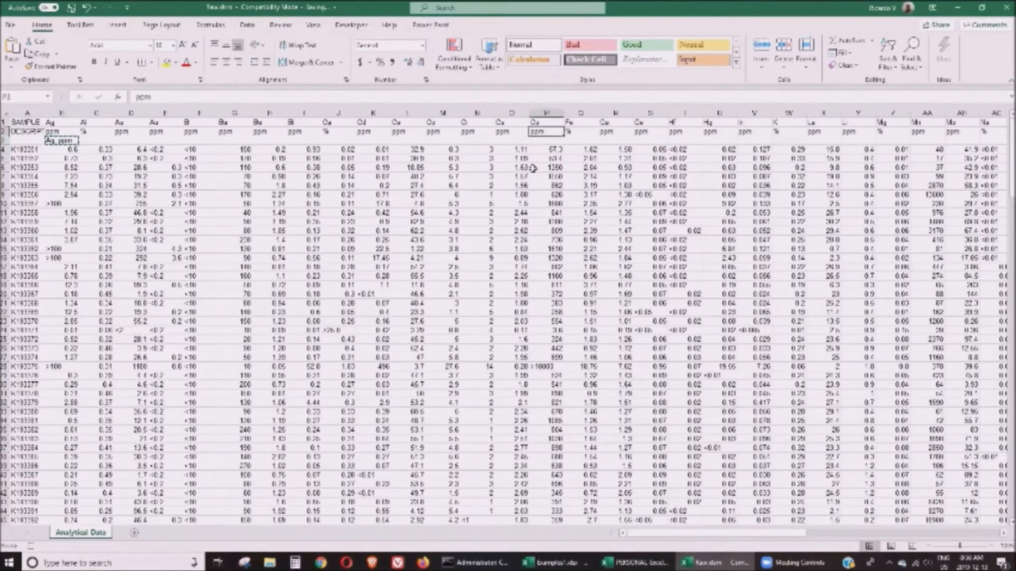
{"action": "key", "text": "ctrl+Right"}
{"action": "key", "text": "Down"}
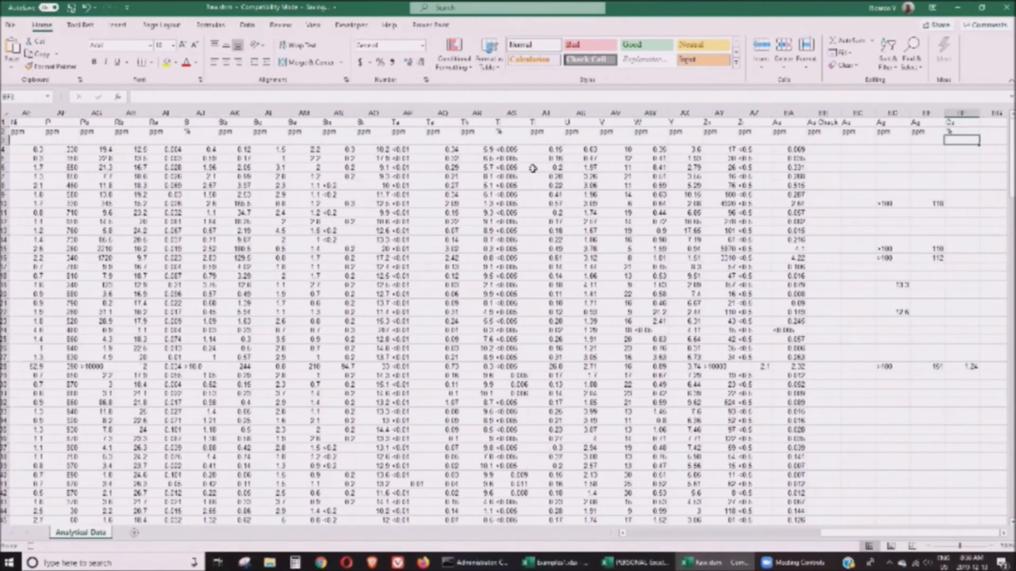
{"action": "key", "text": "ctrl+shift+Left"}
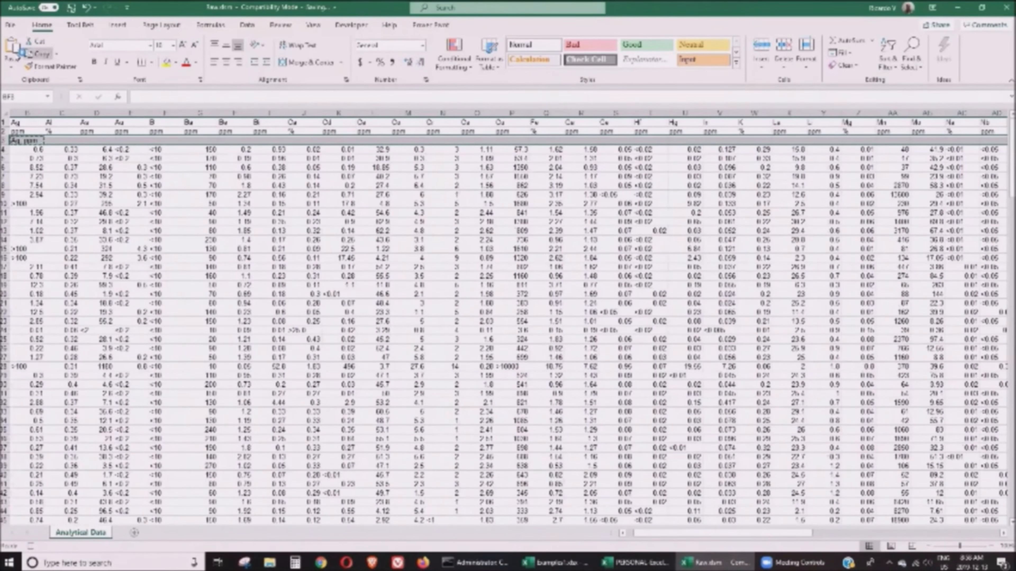
{"action": "left_click", "coordinate": [12, 47]}
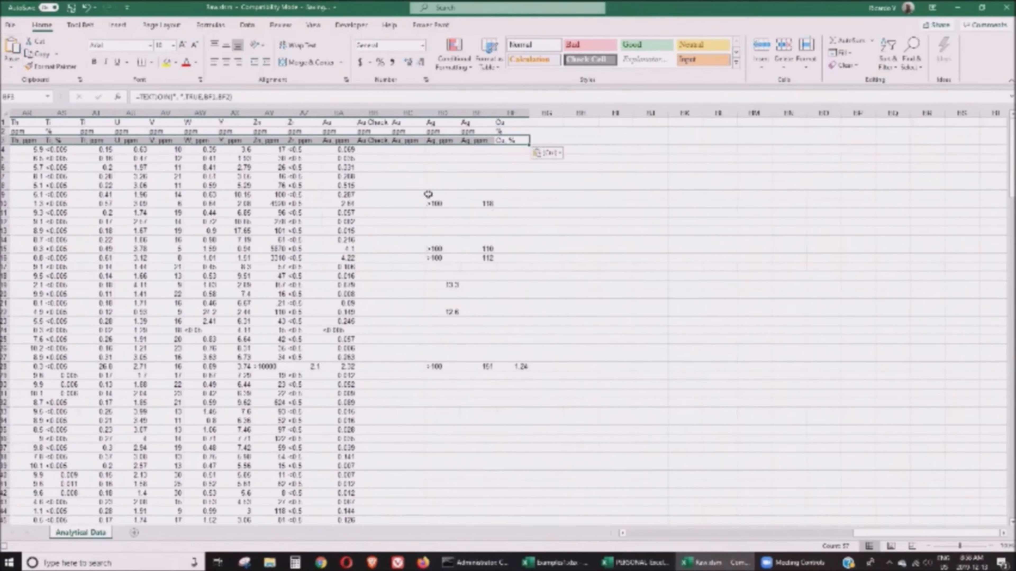
- Move the SAMPLE header from cell A1 to cell A3
{"action": "left_click", "coordinate": [520, 138]}
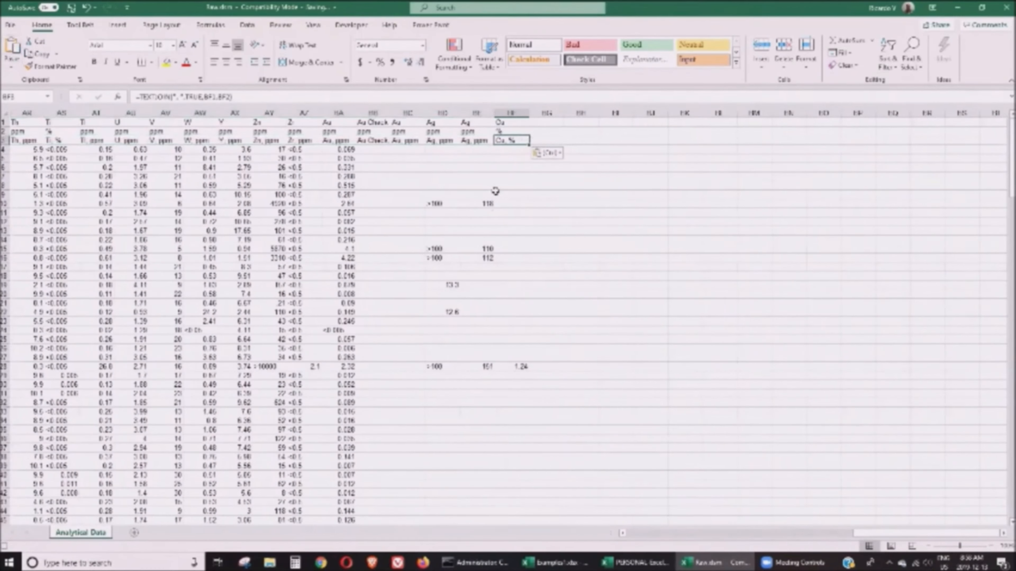
{"action": "key", "text": "ctrl+Left"}
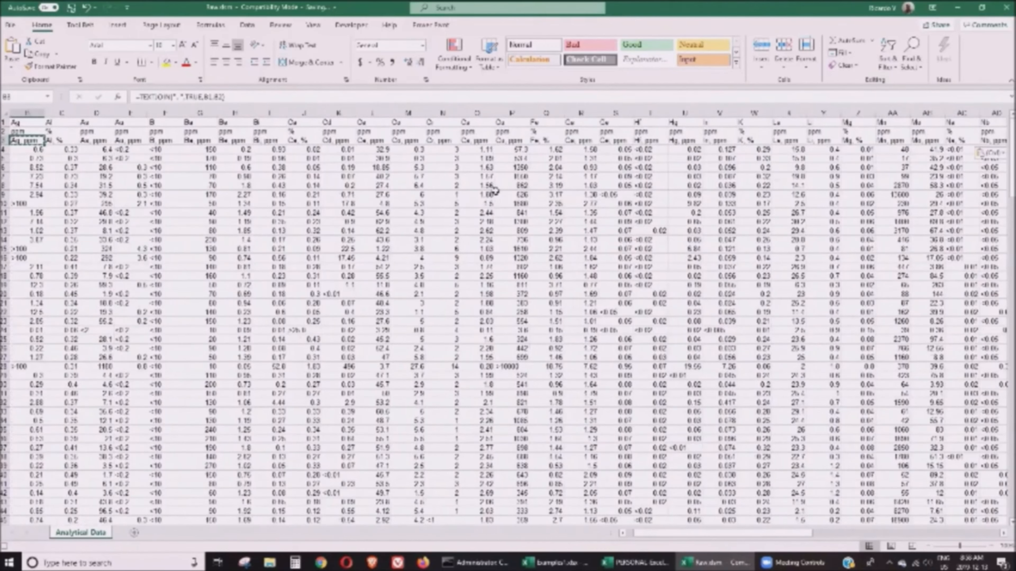
{"action": "key", "text": "Left"}
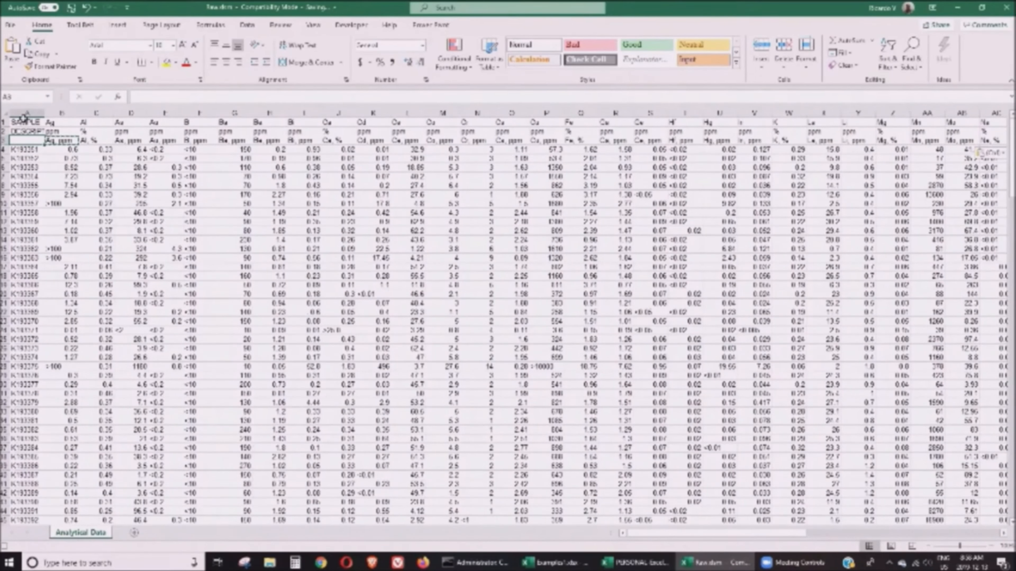
{"action": "left_click", "coordinate": [25, 122]}
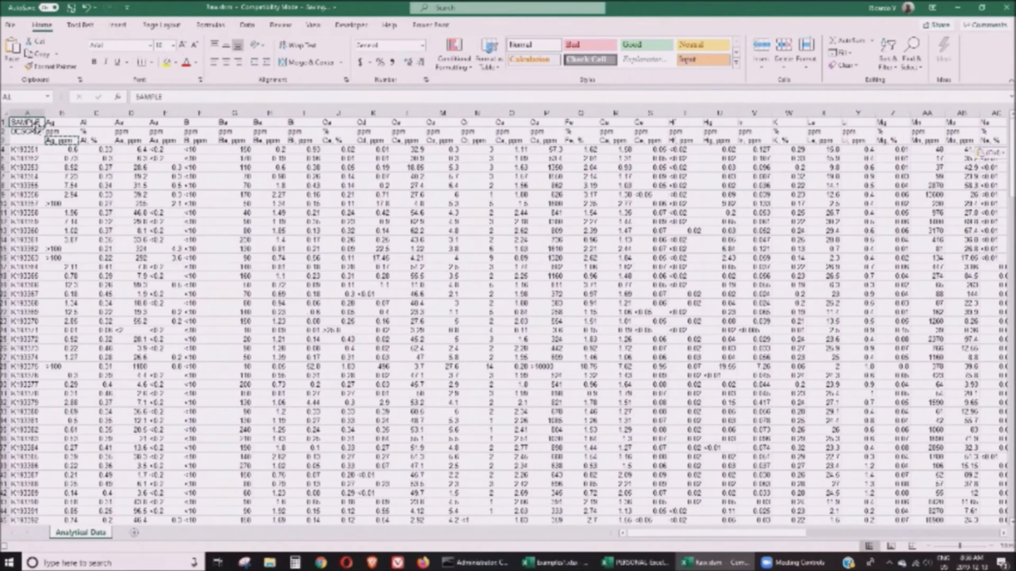
{"action": "left_click_drag", "start_coordinate": [35, 126], "coordinate": [38, 145]}
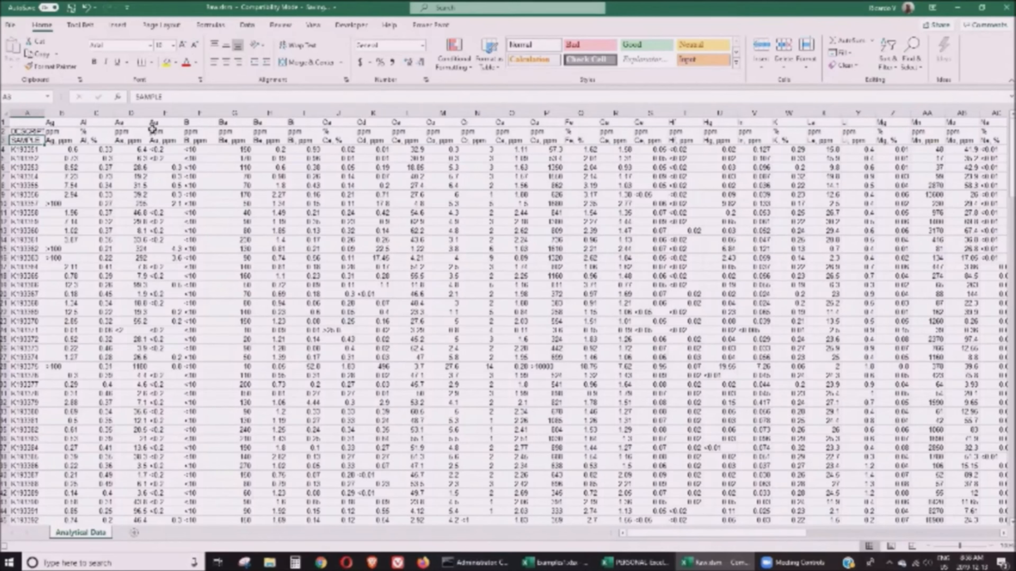
- Copy row 3 with the combined headers and paste it over itself as values only
{"action": "left_click", "coordinate": [60, 140]}
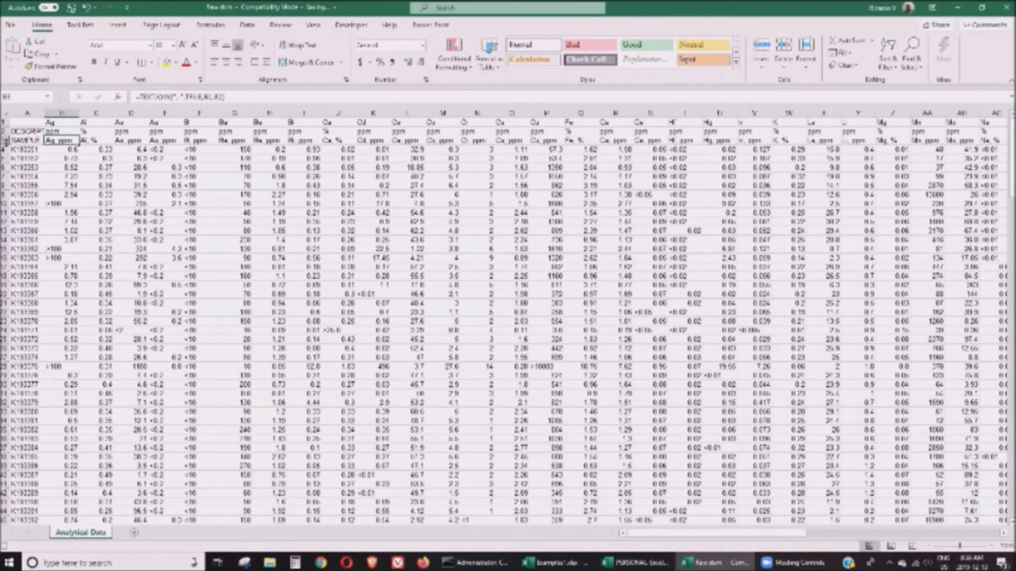
{"action": "left_click", "coordinate": [5, 139]}
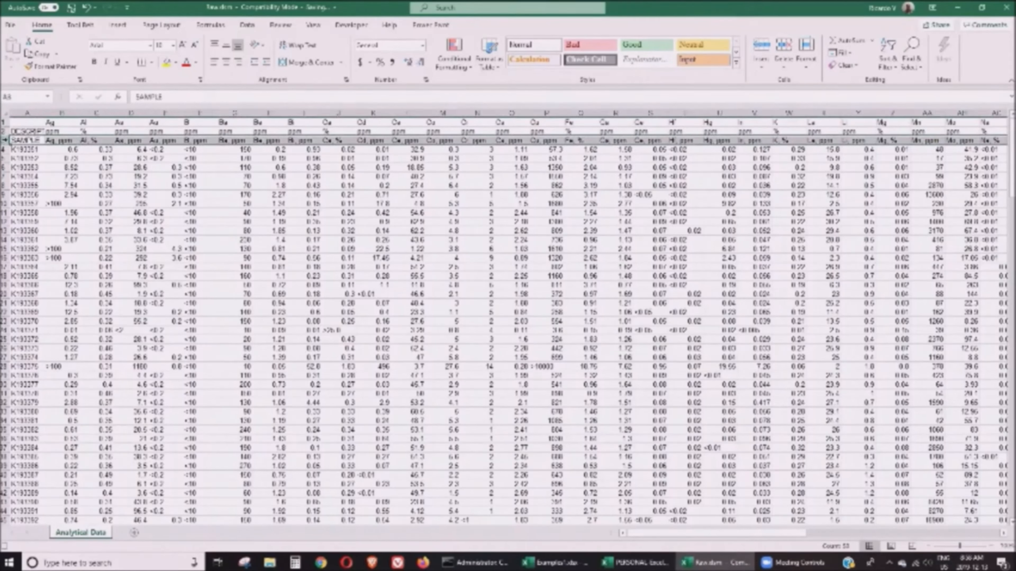
{"action": "left_click", "coordinate": [39, 54]}
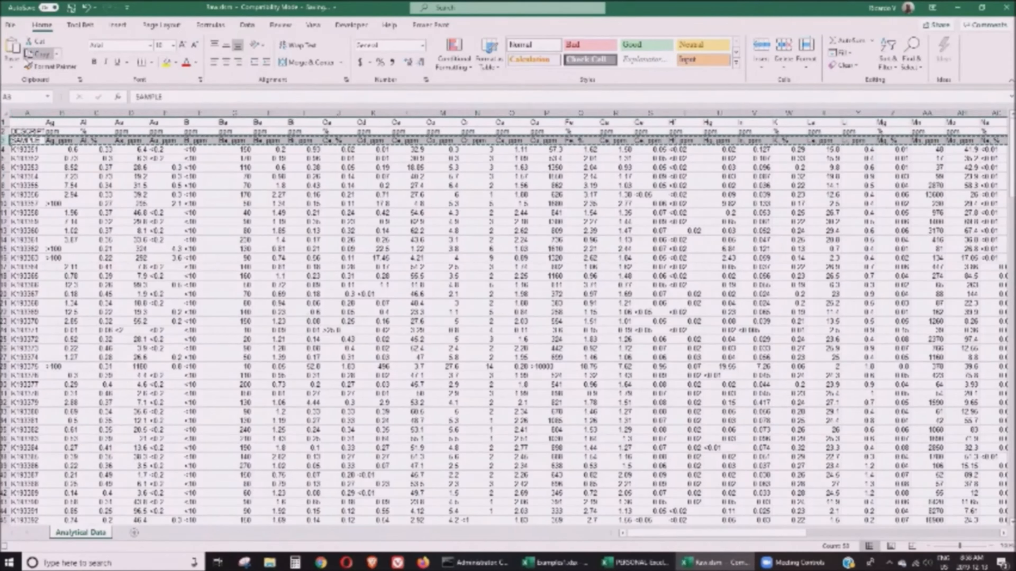
{"action": "left_click", "coordinate": [12, 69]}
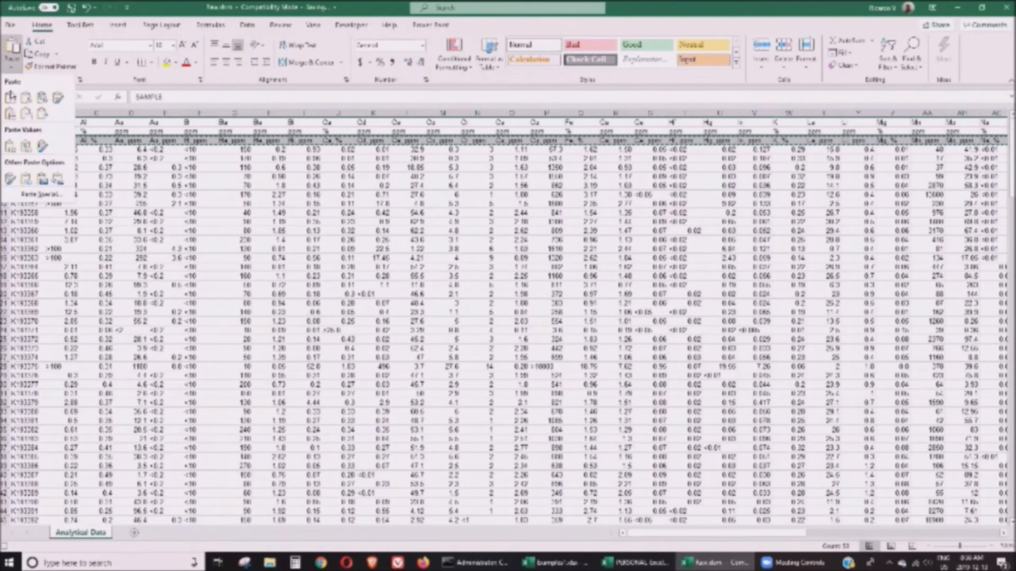
{"action": "left_click", "coordinate": [27, 146]}
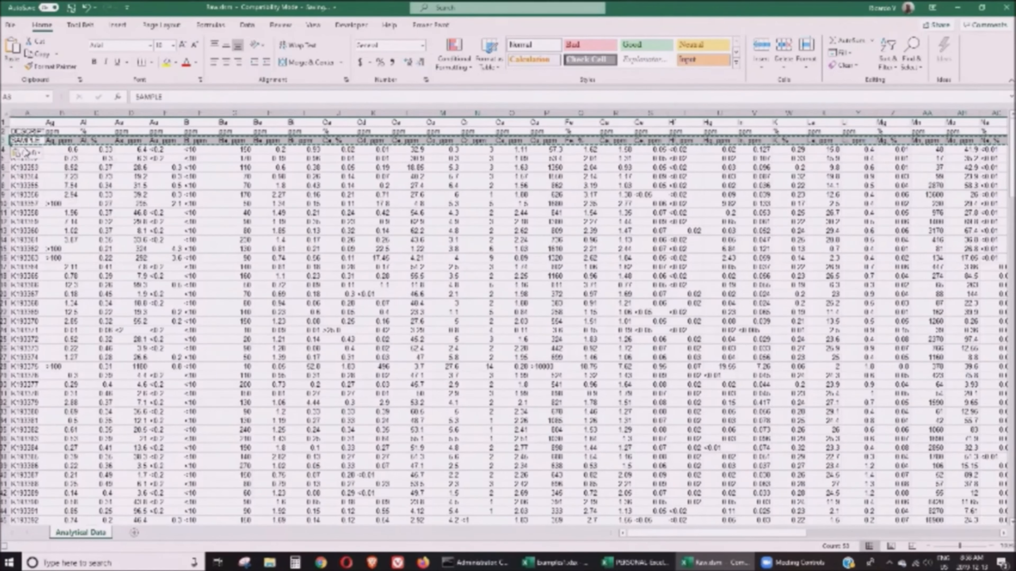
{"action": "left_click", "coordinate": [100, 140]}
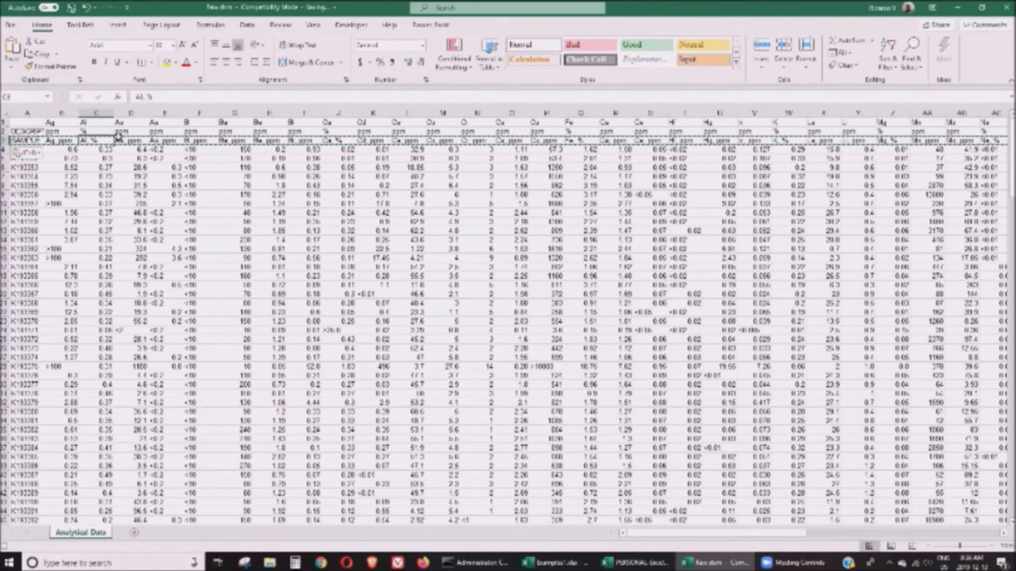
- Delete rows 1 and 2 holding the separate element symbols and units, above the combined header row
{"action": "left_click", "coordinate": [3, 122]}
{"action": "left_click_drag", "start_coordinate": [3, 122], "coordinate": [3, 131]}
{"action": "key", "text": "ctrl+minus"}
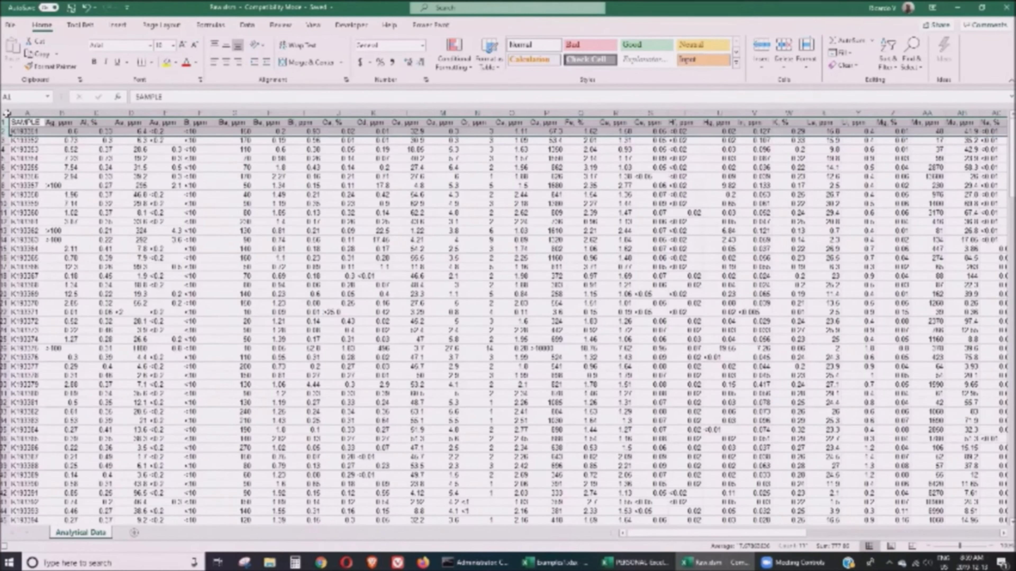
- Select the whole sheet and replace every ">" character with nothing
{"action": "left_click", "coordinate": [6, 113]}
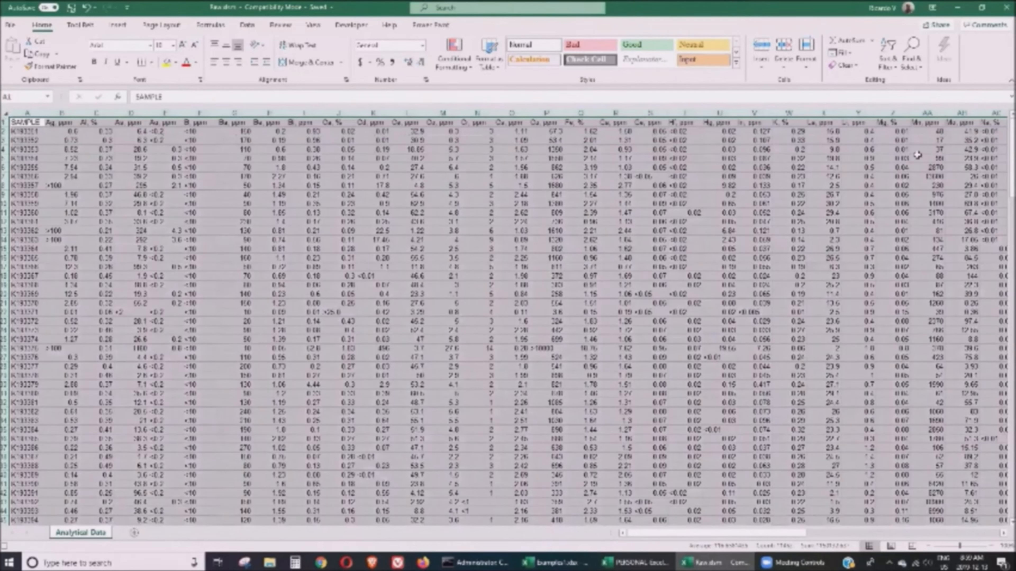
{"action": "left_click", "coordinate": [913, 62]}
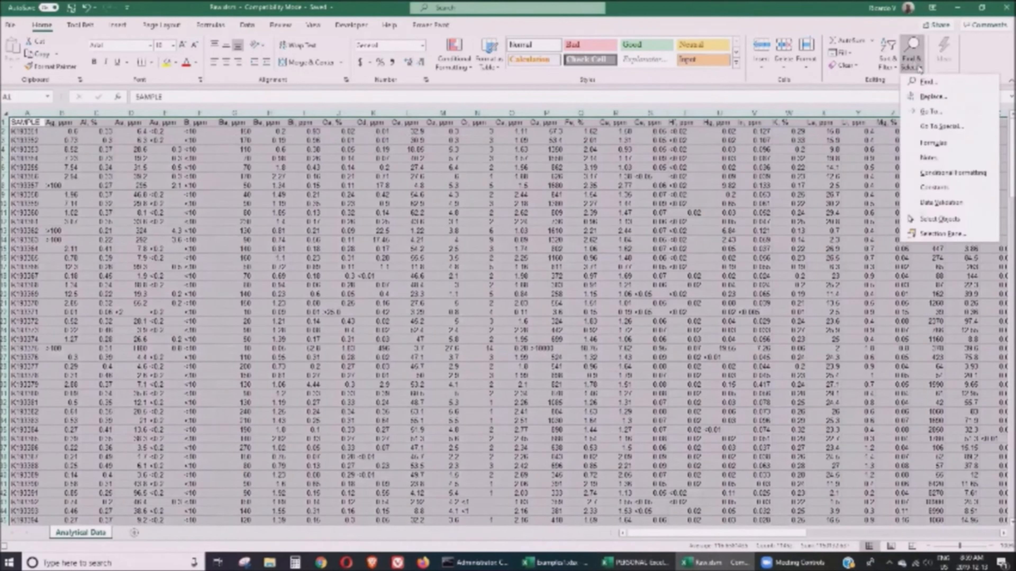
{"action": "left_click", "coordinate": [940, 97]}
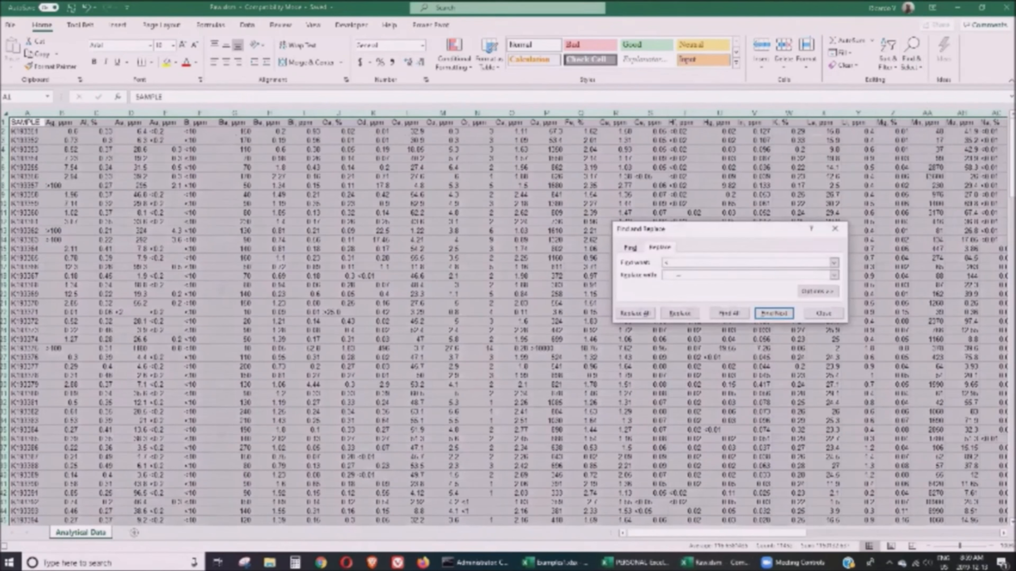
{"action": "left_click_drag", "start_coordinate": [675, 260], "coordinate": [653, 261]}
{"action": "type", "text": ">"}
{"action": "left_click", "coordinate": [639, 314]}
{"action": "left_click", "coordinate": [639, 315]}
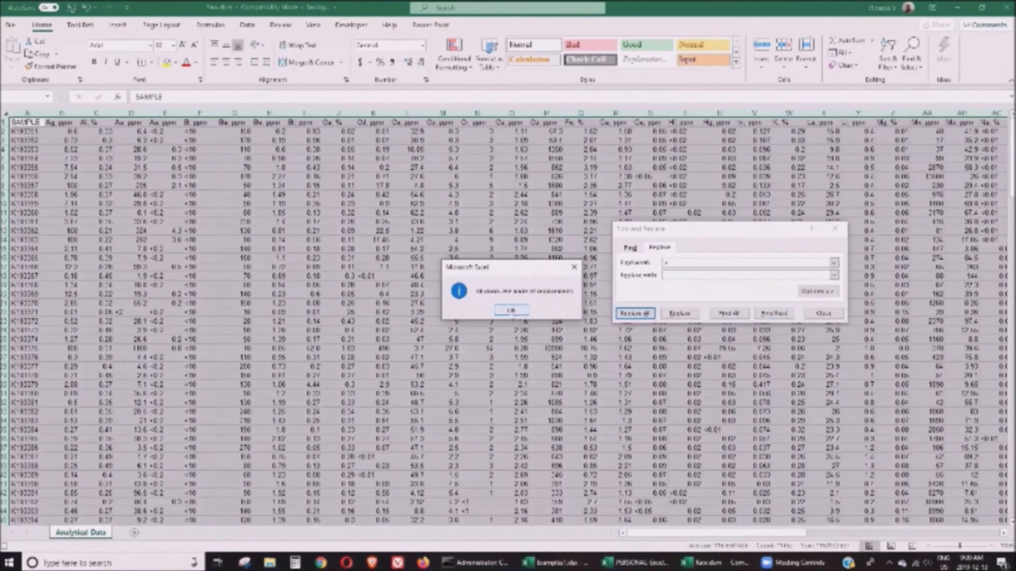
{"action": "left_click", "coordinate": [526, 314]}
- Replace every "<" character in the sheet with nothing and close Find and Replace
{"action": "left_click", "coordinate": [677, 262]}
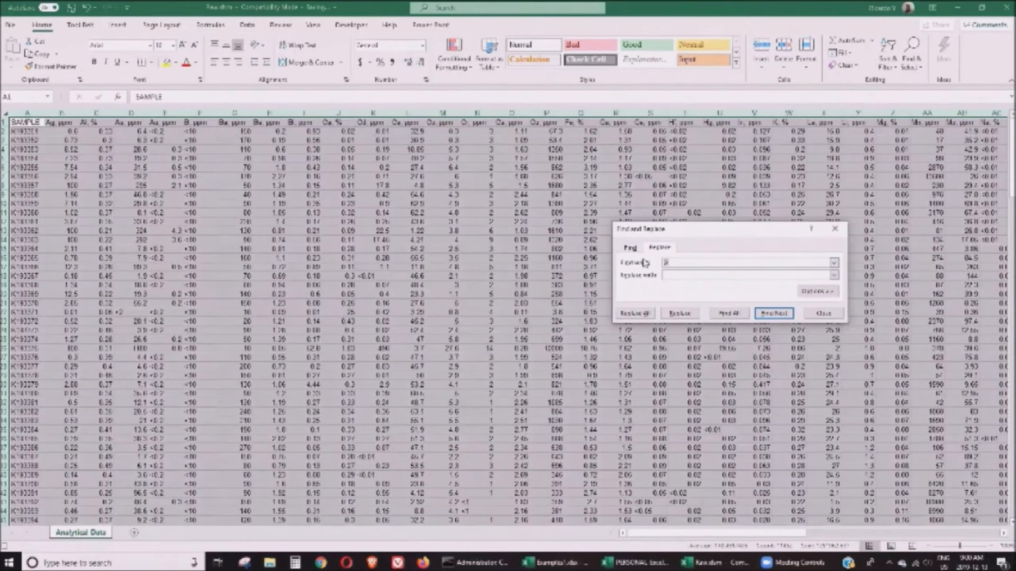
{"action": "type", "text": "<"}
{"action": "left_click", "coordinate": [644, 314]}
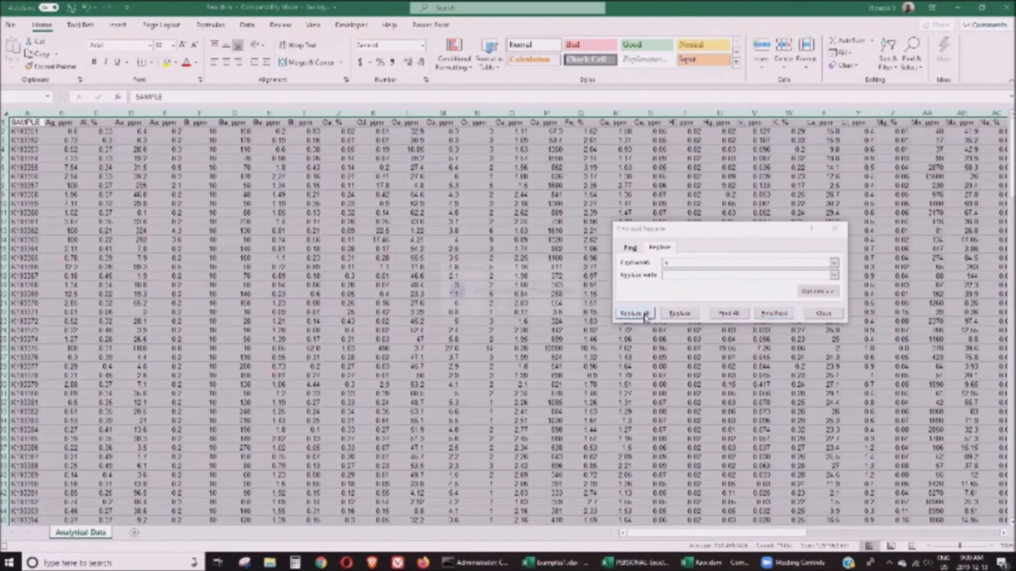
{"action": "left_click", "coordinate": [512, 312]}
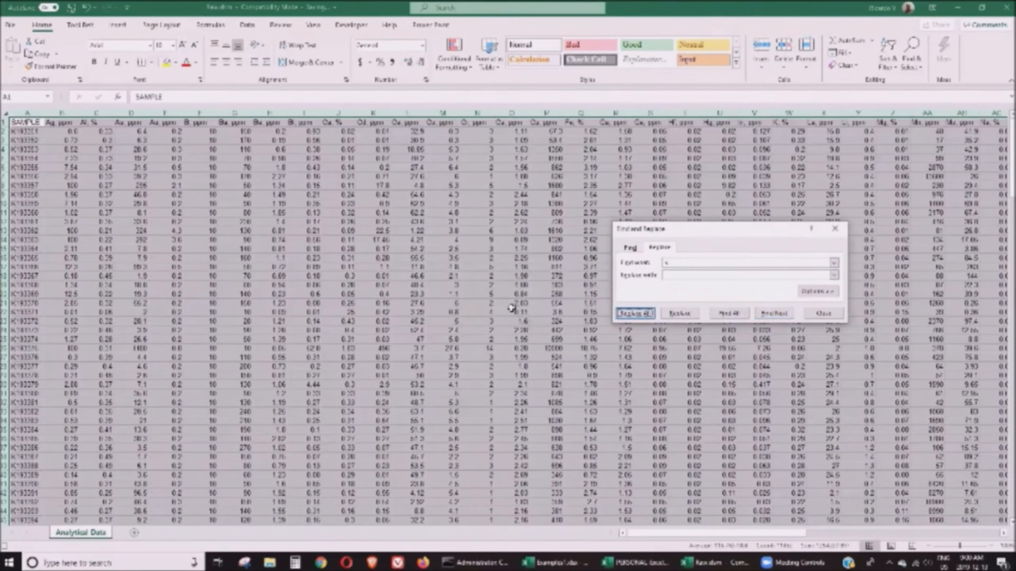
{"action": "left_click", "coordinate": [829, 312]}
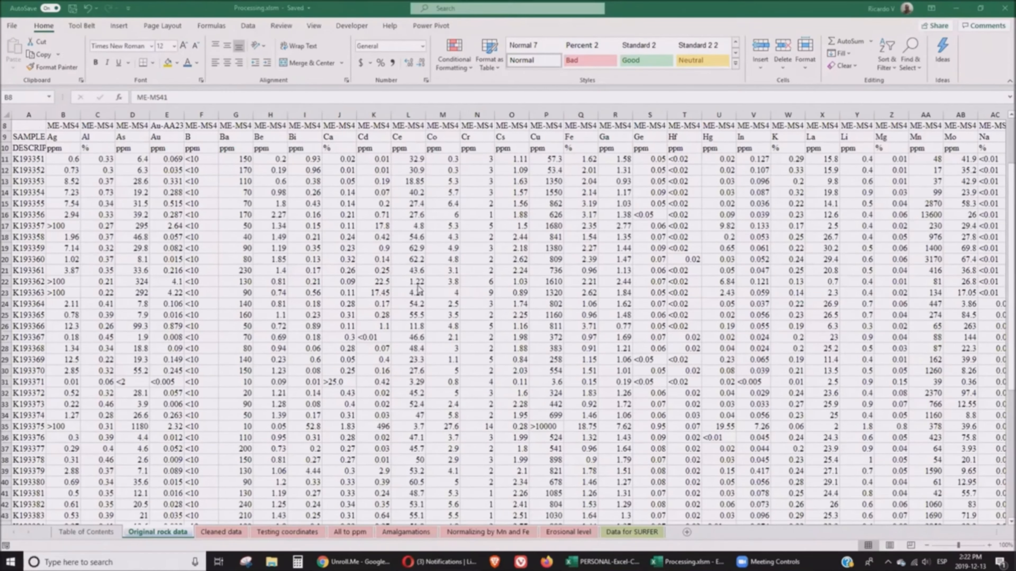
- Review the header block of the original rock data, and switch to the Cleaned data sheet to examine the cleaned table
{"action": "scroll", "coordinate": [421, 290], "scroll_direction": "up", "scroll_amount": 3}
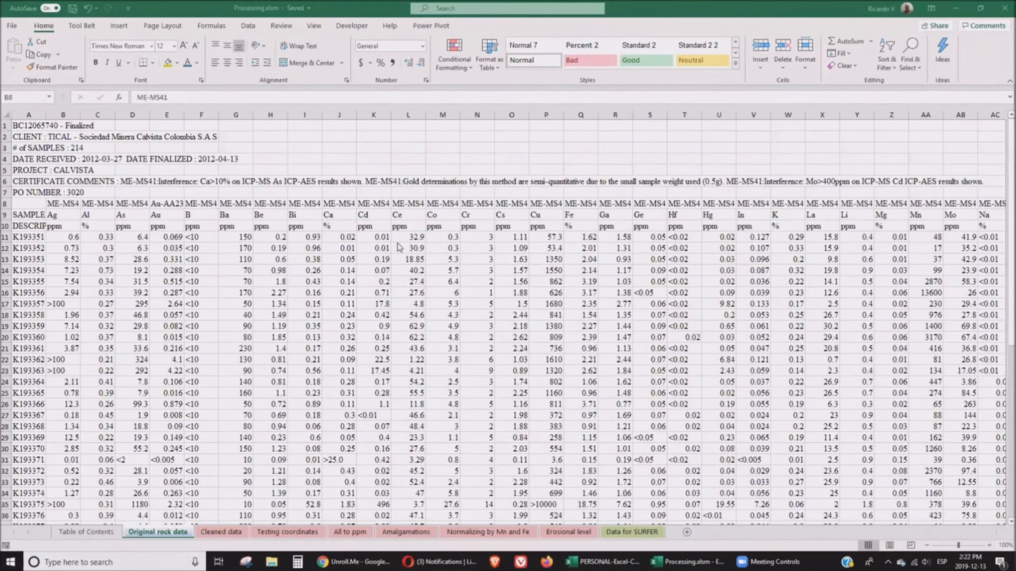
{"action": "left_click", "coordinate": [220, 534]}
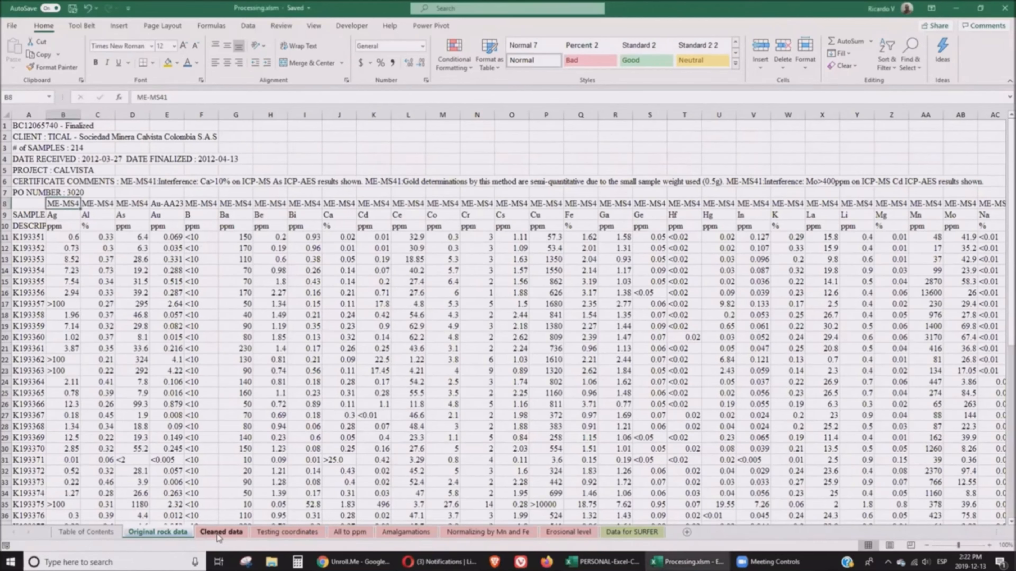
{"action": "left_click", "coordinate": [217, 534]}
{"action": "scroll", "coordinate": [272, 384], "scroll_direction": "up", "scroll_amount": 1}
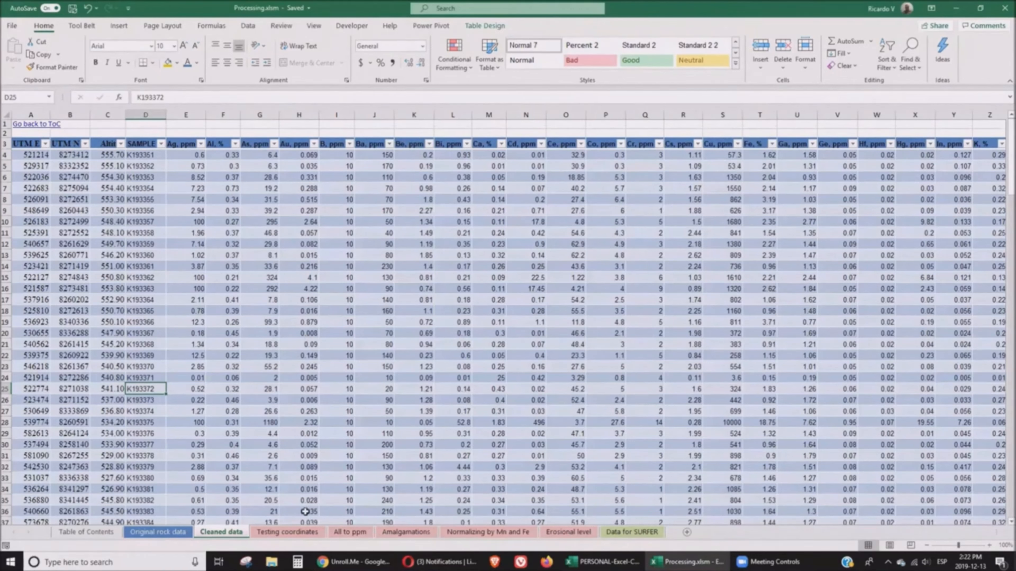
- On the Testing coordinates sheet, select the UTM E versus UTM N scatter chart and go to the last northing in column B
{"action": "left_click", "coordinate": [301, 534]}
{"action": "left_click", "coordinate": [298, 536]}
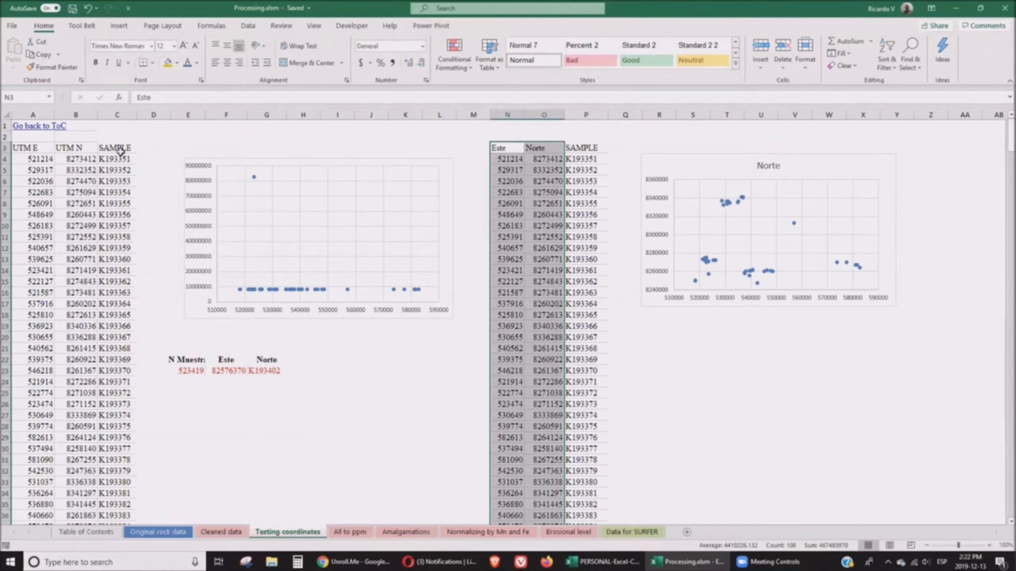
{"action": "left_click", "coordinate": [242, 166]}
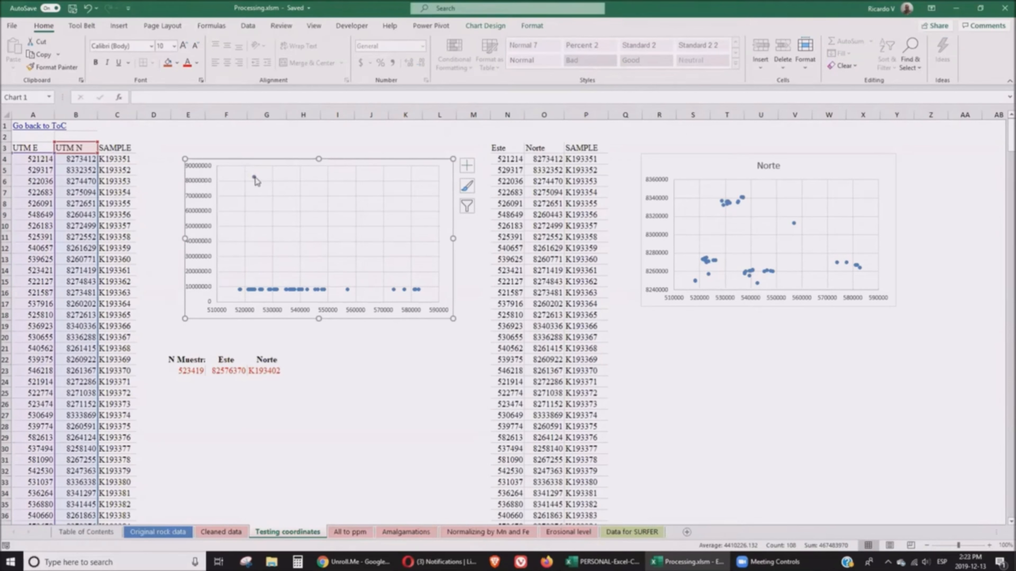
{"action": "left_click", "coordinate": [73, 316]}
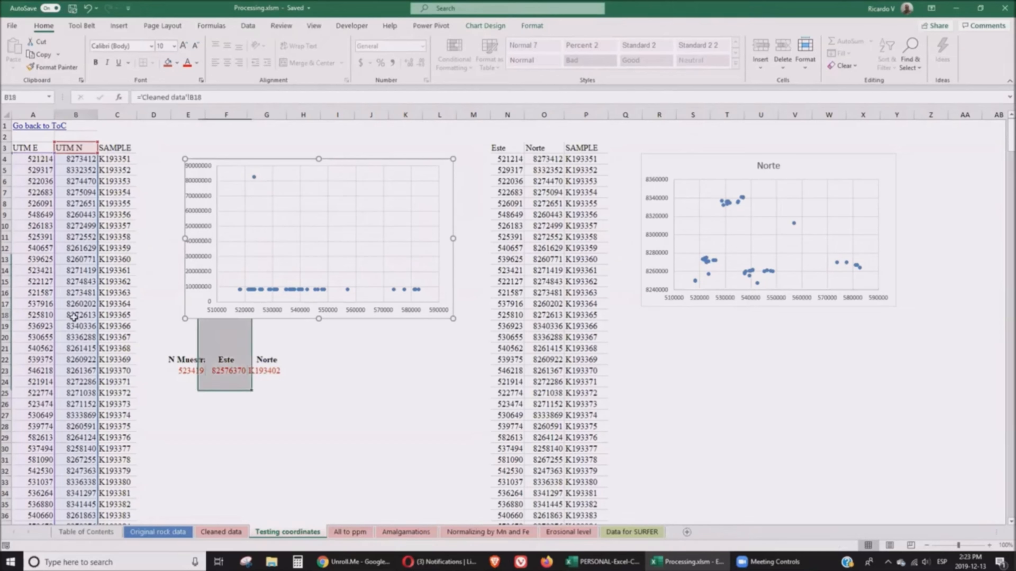
{"action": "key", "text": "ctrl+Down"}
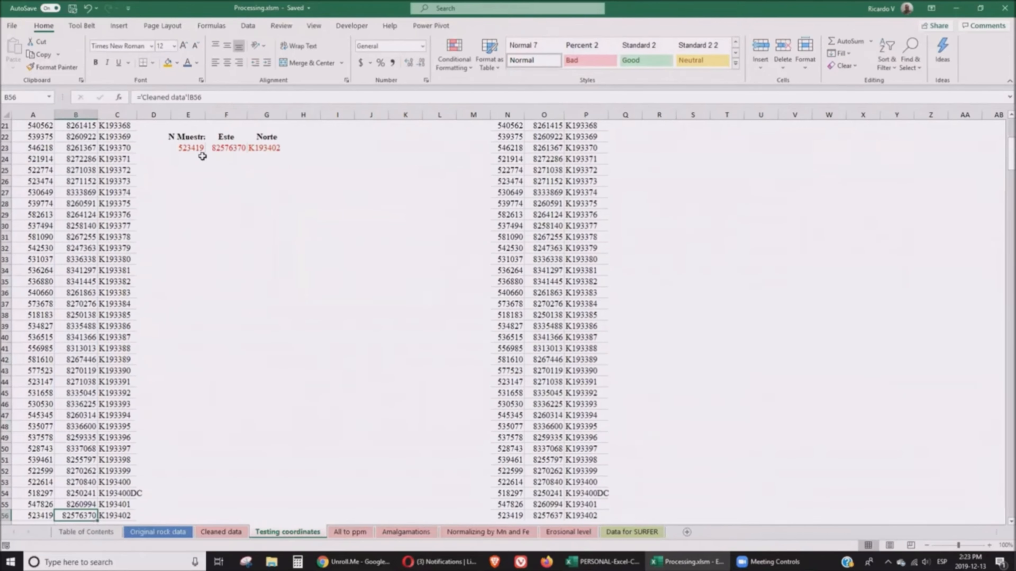
- Inspect the flagged sample entry in E23:G23 and check the coordinates of the outlying point on the first scatter chart
{"action": "left_click", "coordinate": [194, 149]}
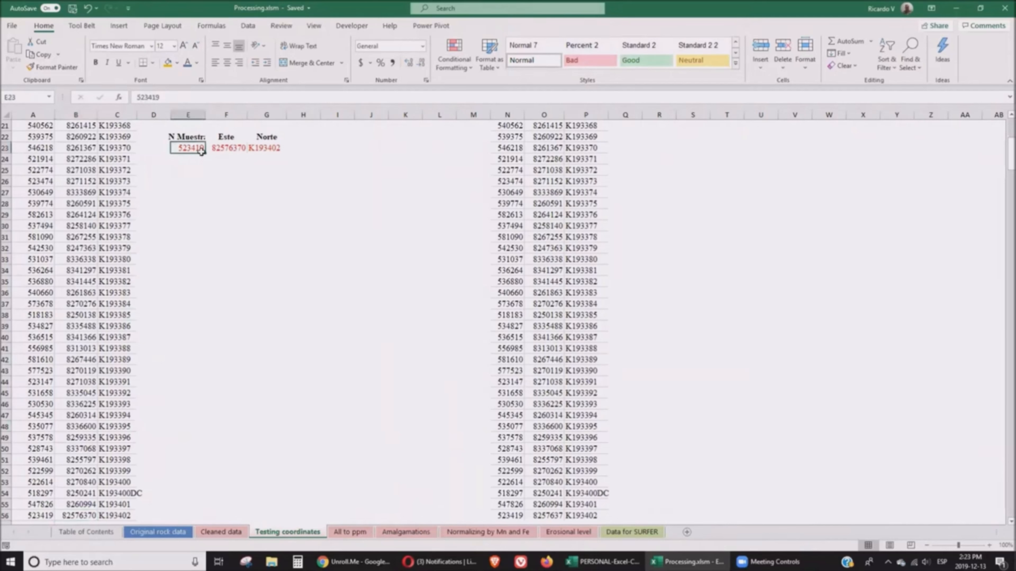
{"action": "key", "text": "Right"}
{"action": "key", "text": "Right"}
{"action": "key", "text": "Right"}
{"action": "key", "text": "Left"}
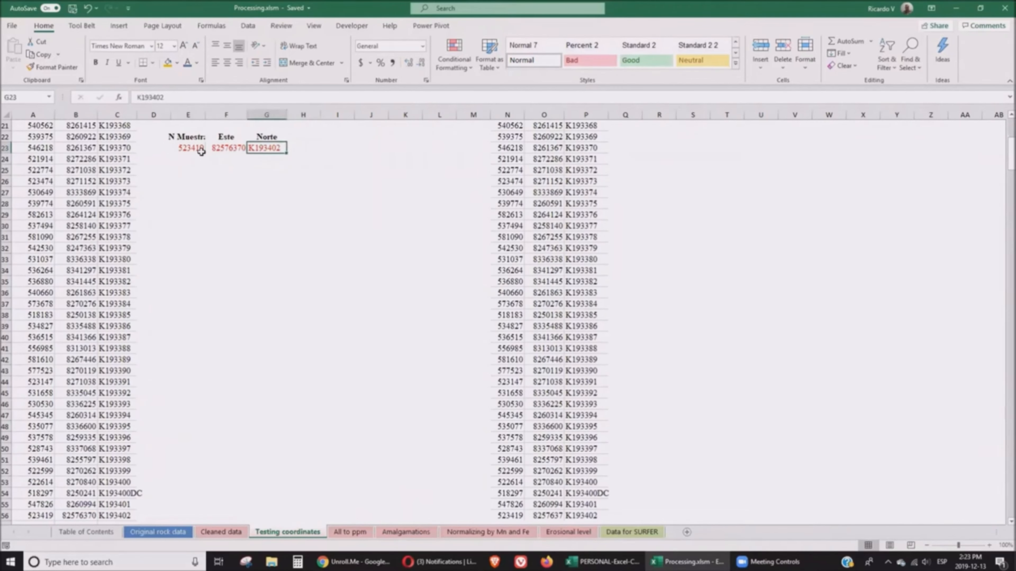
{"action": "key", "text": "Up"}
{"action": "key", "text": "Up"}
{"action": "key", "text": "Up"}
{"action": "key", "text": "Up"}
{"action": "key", "text": "Up"}
{"action": "key", "text": "Up"}
{"action": "key", "text": "Up"}
{"action": "key", "text": "Up"}
{"action": "key", "text": "Up"}
{"action": "key", "text": "Up"}
{"action": "key", "text": "Up"}
{"action": "key", "text": "Up"}
{"action": "key", "text": "Up"}
{"action": "key", "text": "Up"}
{"action": "key", "text": "Up"}
{"action": "key", "text": "Up"}
{"action": "key", "text": "Up"}
{"action": "key", "text": "Up"}
{"action": "key", "text": "Up"}
{"action": "key", "text": "Up"}
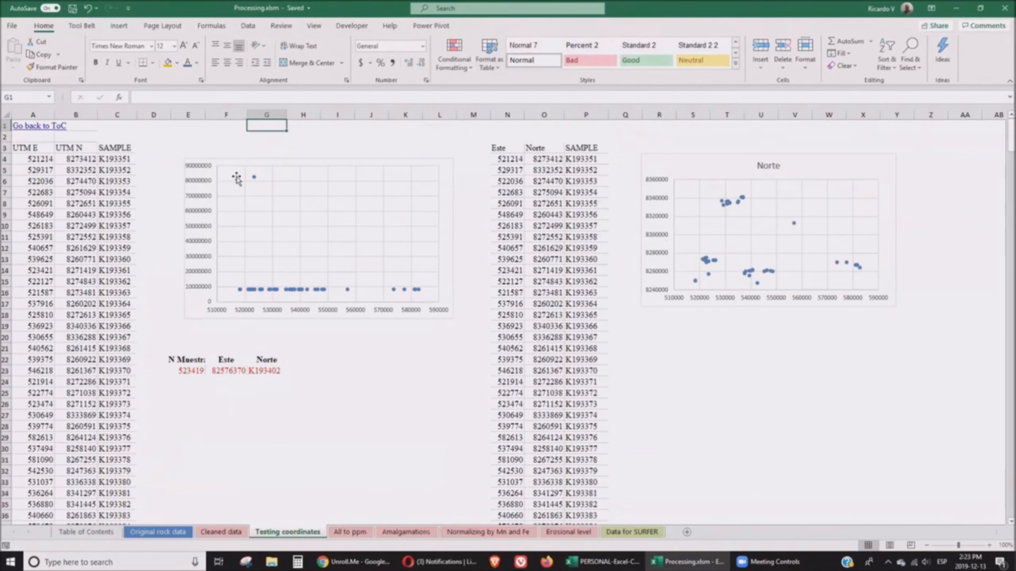
{"action": "left_click", "coordinate": [254, 178]}
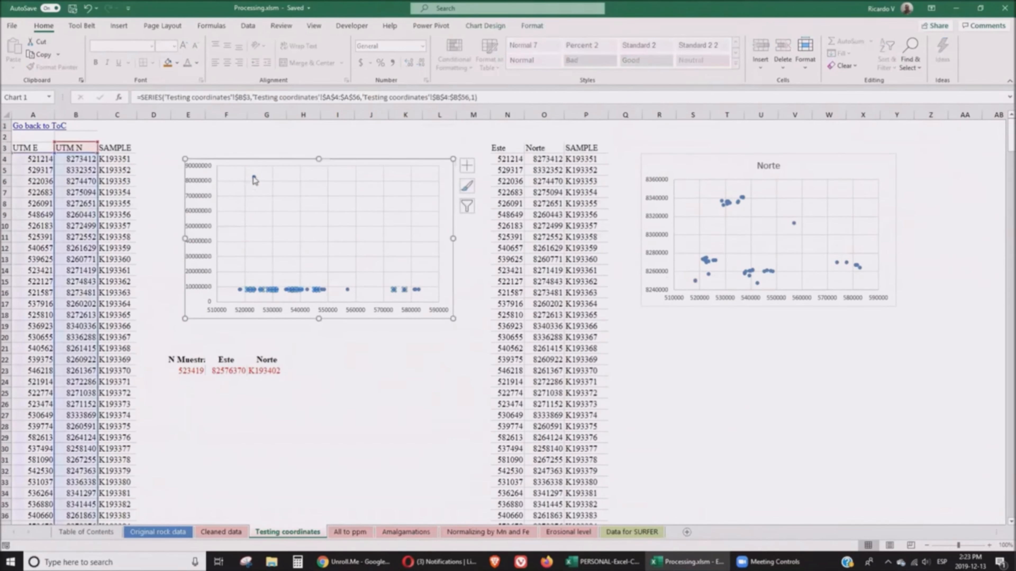
{"action": "left_click", "coordinate": [254, 177]}
{"action": "mouse_move", "coordinate": [254, 176]}
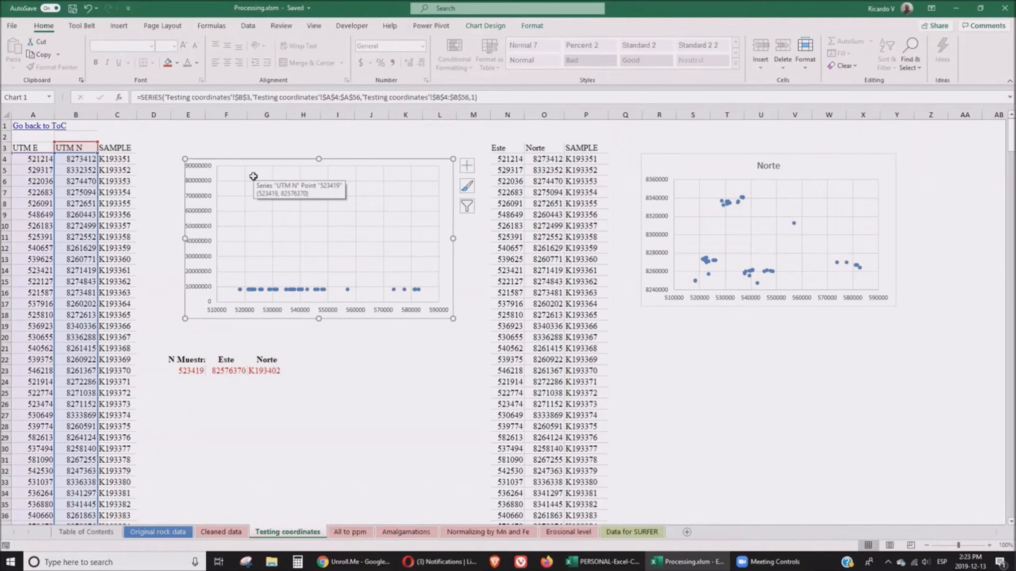
- Examine the second coordinate list under Este and Norte down to its last northing and return to its header
{"action": "left_click", "coordinate": [516, 151]}
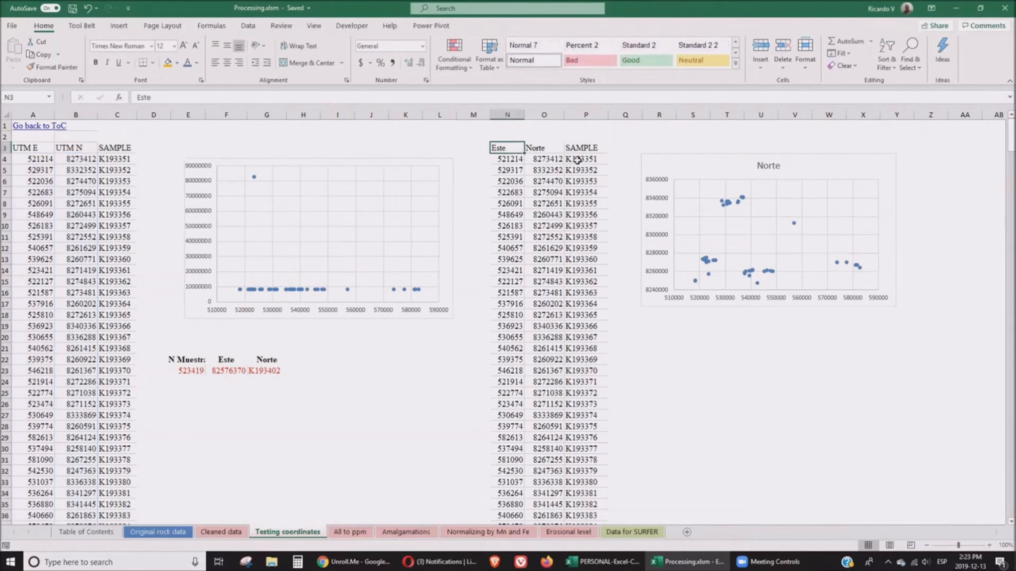
{"action": "left_click", "coordinate": [552, 167]}
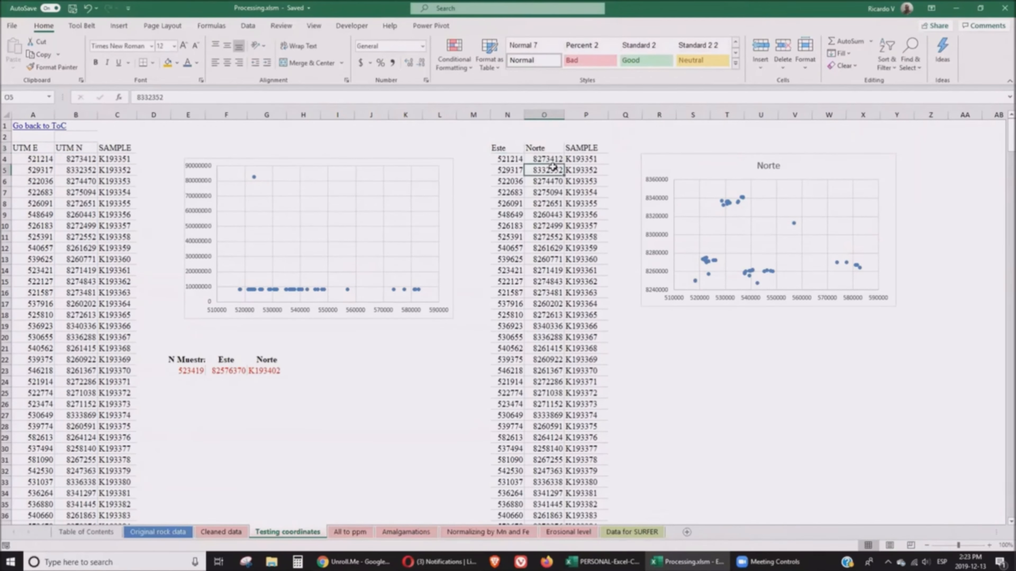
{"action": "key", "text": "ctrl+Down"}
{"action": "key", "text": "ctrl+Up"}
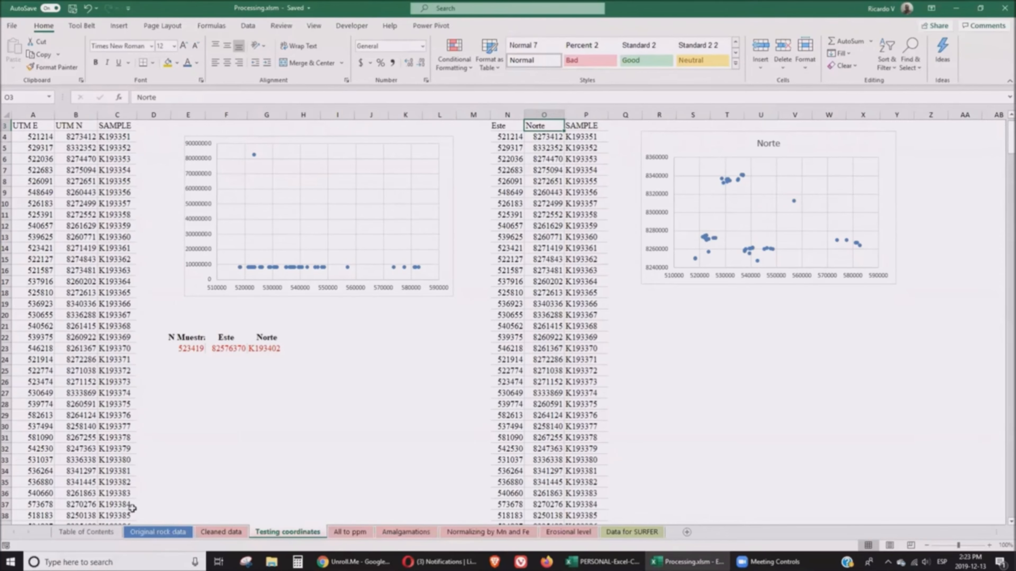
- On the All to ppm sheet, insert a new table column between "Al, %" and "As, ppm"
{"action": "left_click", "coordinate": [351, 535]}
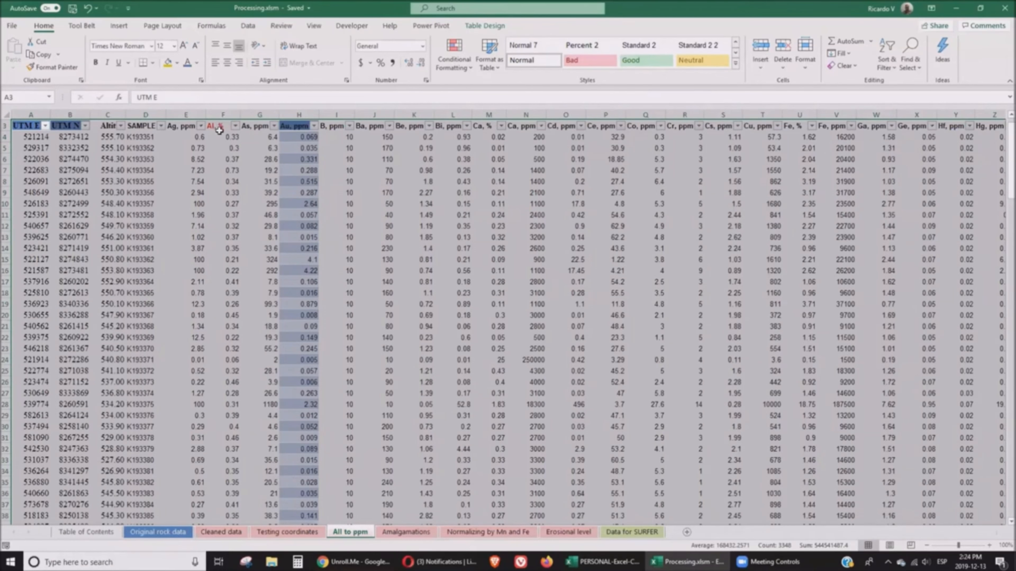
{"action": "left_click", "coordinate": [260, 113]}
{"action": "right_click", "coordinate": [260, 114]}
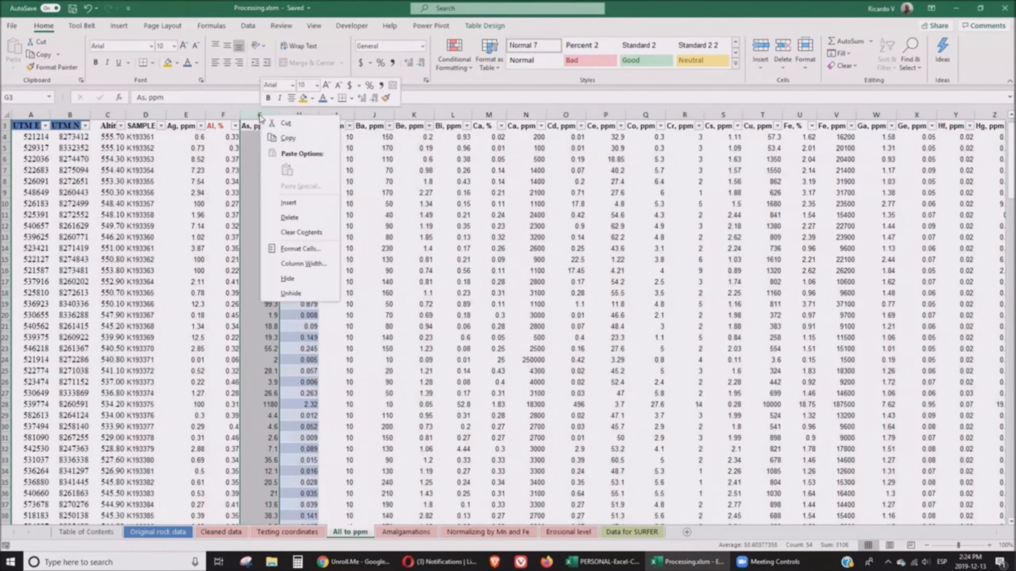
{"action": "left_click", "coordinate": [288, 203]}
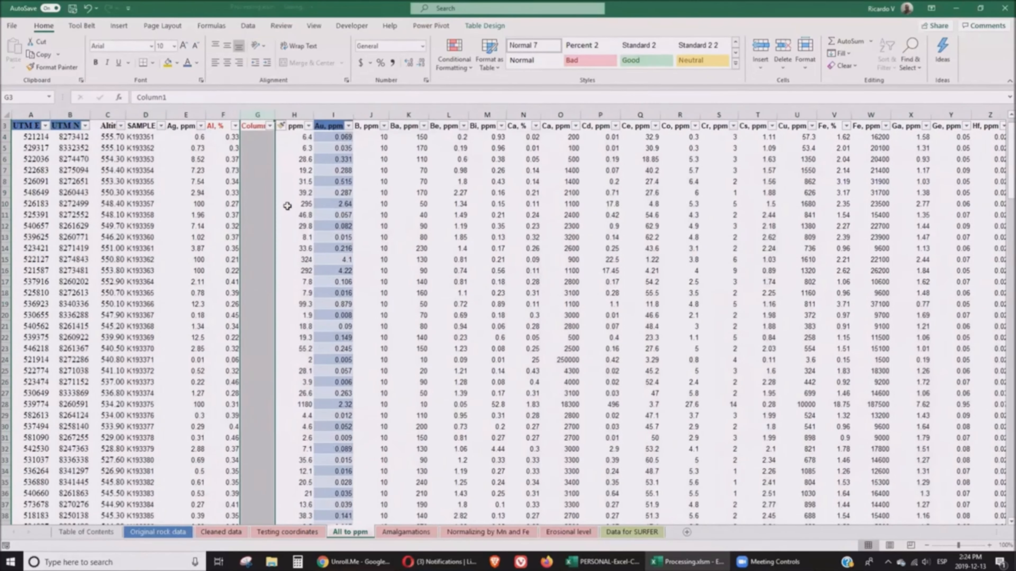
- Fill the new column with the formula =[@[Al, %]]*10000 to convert aluminium from percent to ppm
{"action": "left_click", "coordinate": [252, 136]}
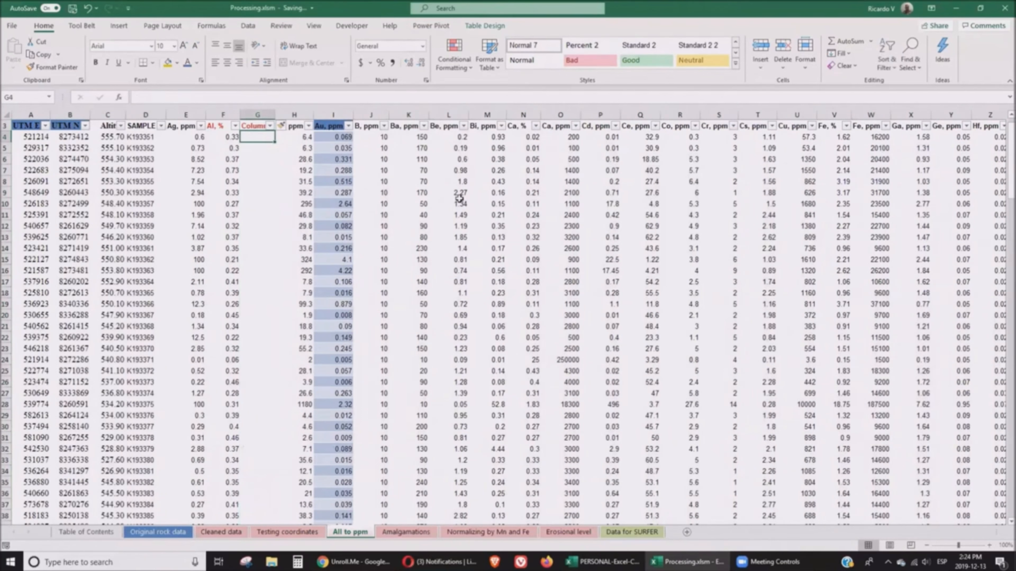
{"action": "type", "text": "="}
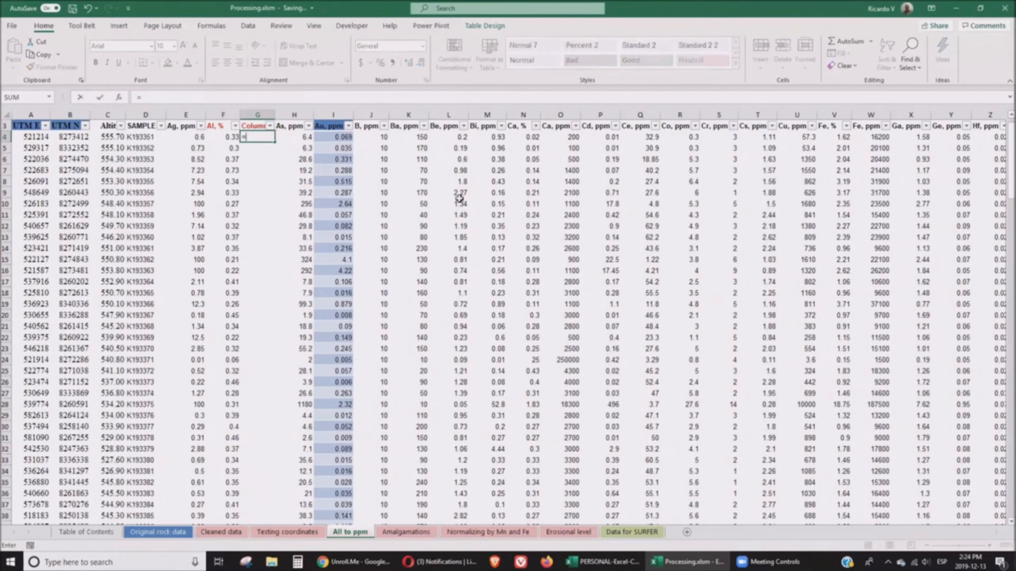
{"action": "key", "text": "Left"}
{"action": "type", "text": "*1"}
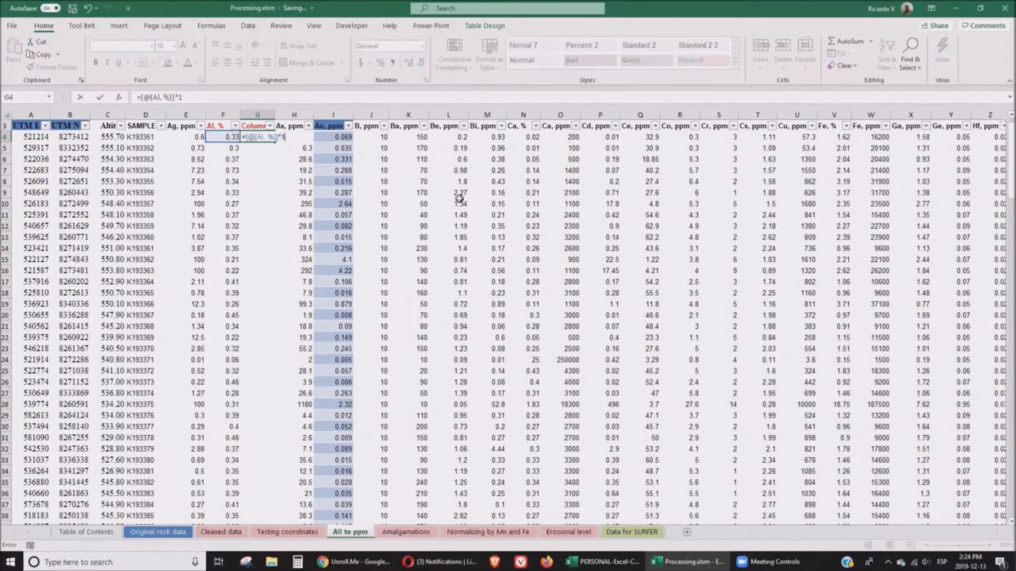
{"action": "type", "text": "0000"}
{"action": "key", "text": "Return"}
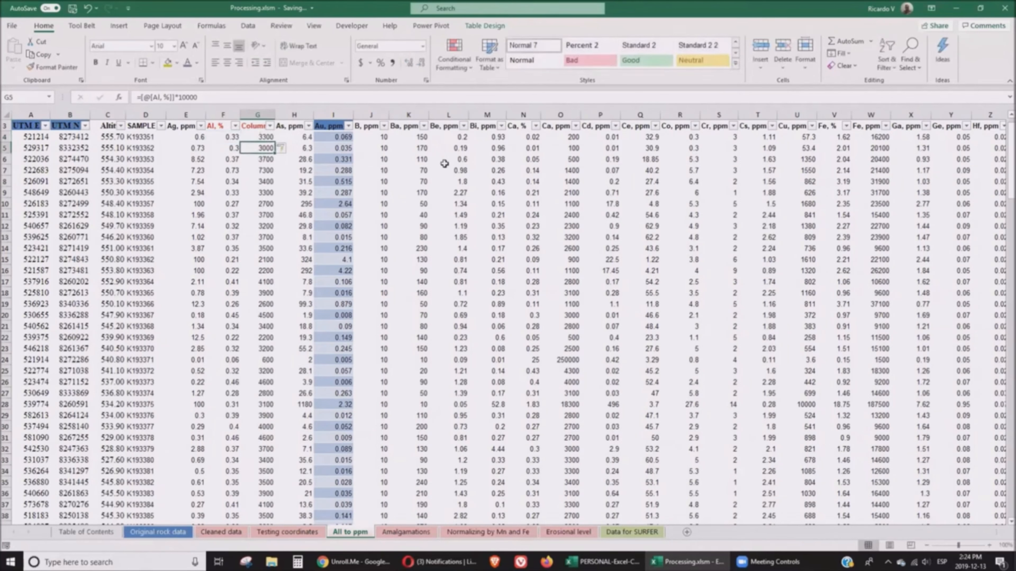
- Rename the new column's header in G3 to "Al, ppm"
{"action": "left_click", "coordinate": [255, 125]}
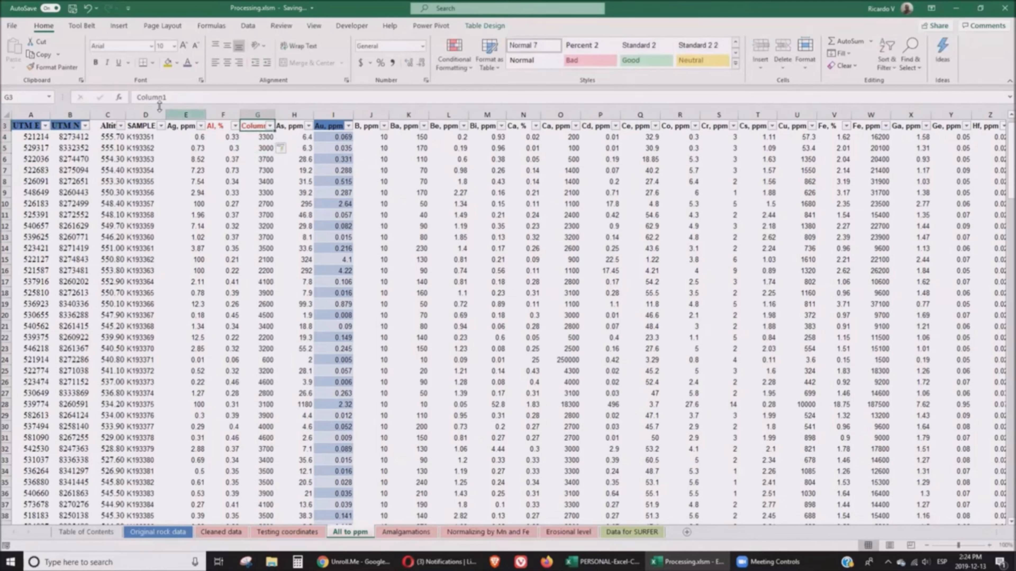
{"action": "double_click", "coordinate": [256, 125]}
{"action": "type", "text": "A"}
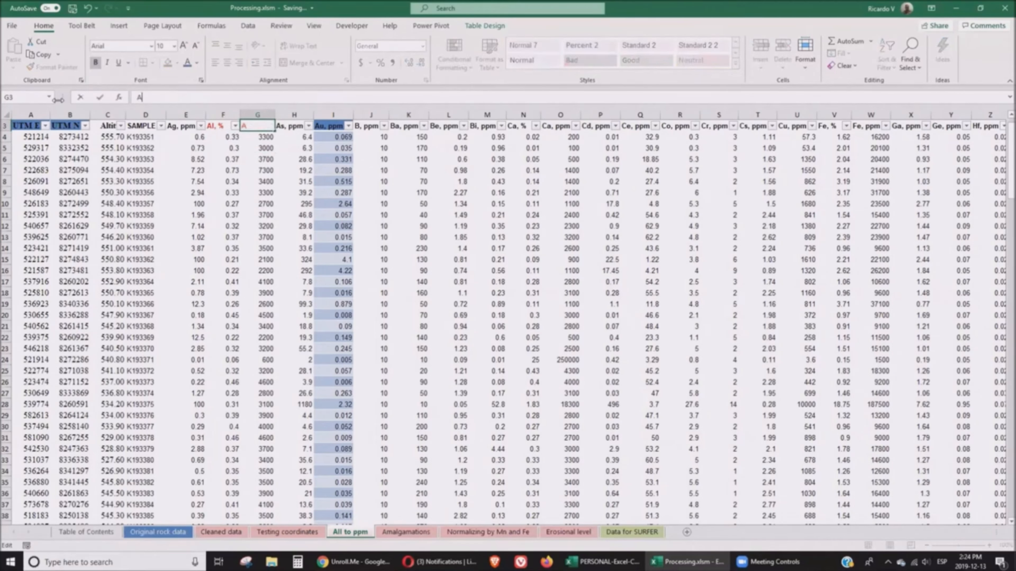
{"action": "type", "text": "l, ppm"}
{"action": "key", "text": "Return"}
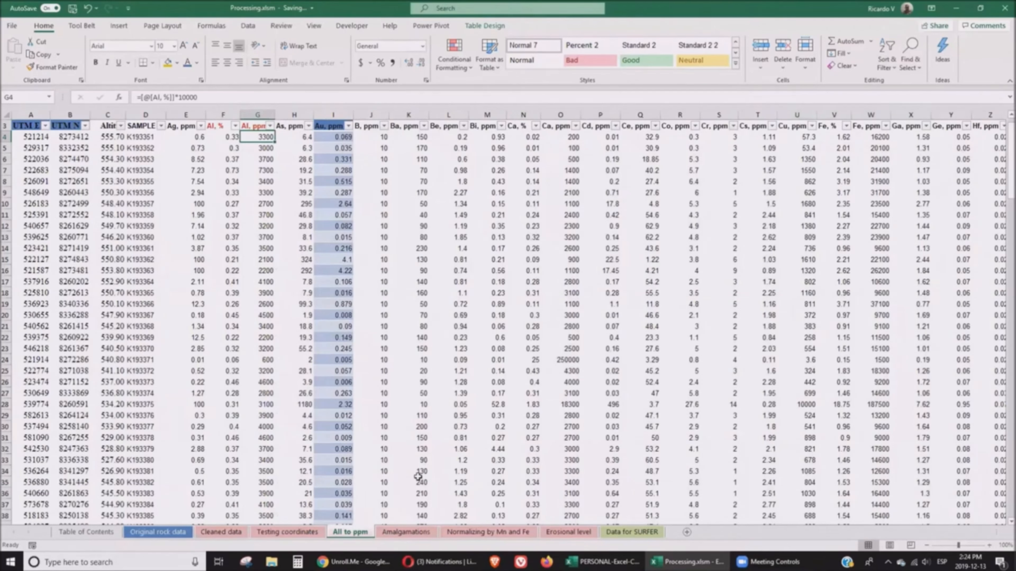
- On the Amalgamations sheet, examine the "Na+K, ppm" formula in Z4 and the highlighted K and Na columns it adds
{"action": "left_click", "coordinate": [407, 533]}
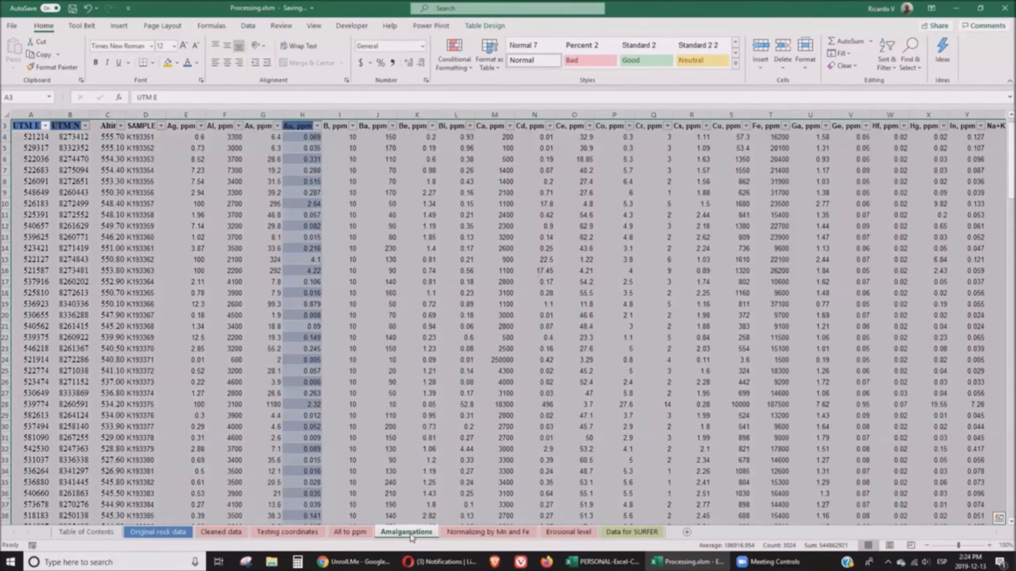
{"action": "left_click", "coordinate": [424, 286]}
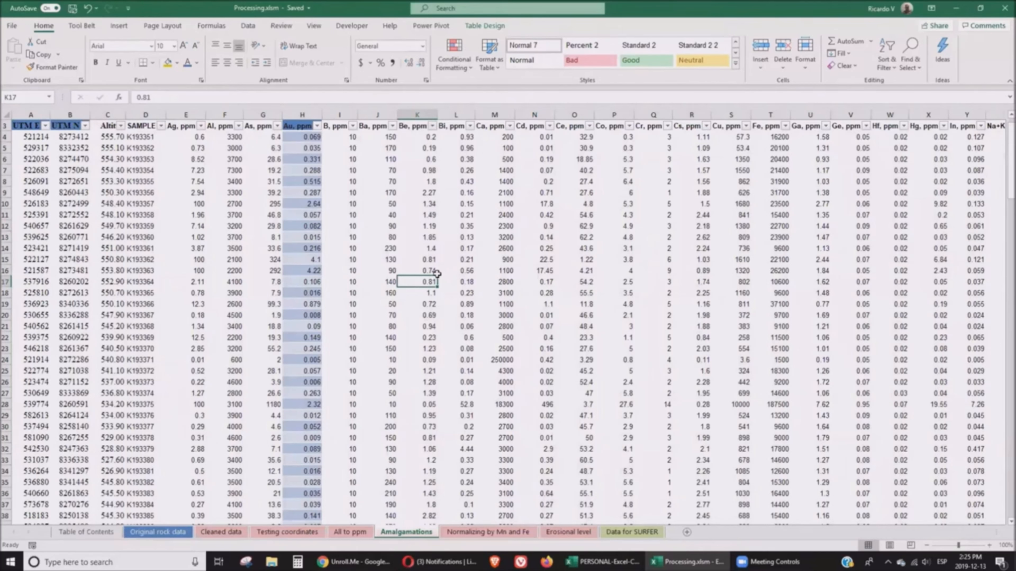
{"action": "left_click", "coordinate": [995, 136]}
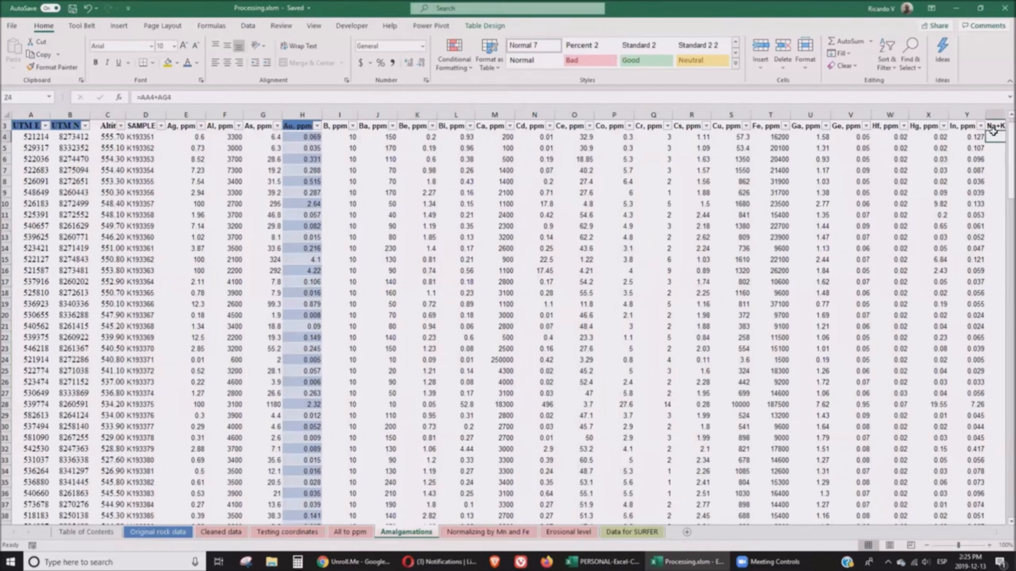
{"action": "key", "text": "Right"}
{"action": "key", "text": "Right"}
{"action": "key", "text": "Right"}
{"action": "key", "text": "Right"}
{"action": "key", "text": "Right"}
{"action": "key", "text": "Right"}
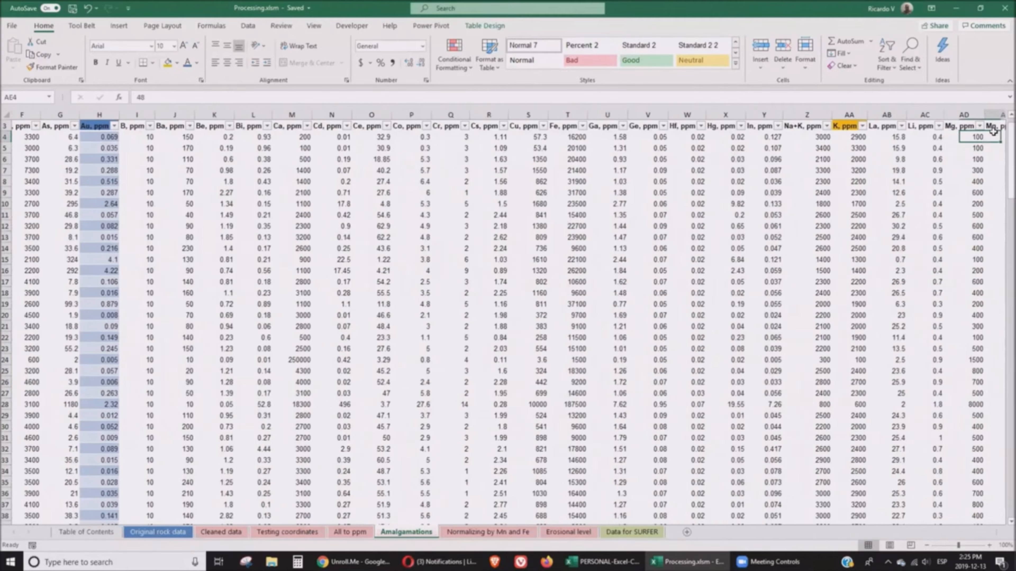
{"action": "key", "text": "Right"}
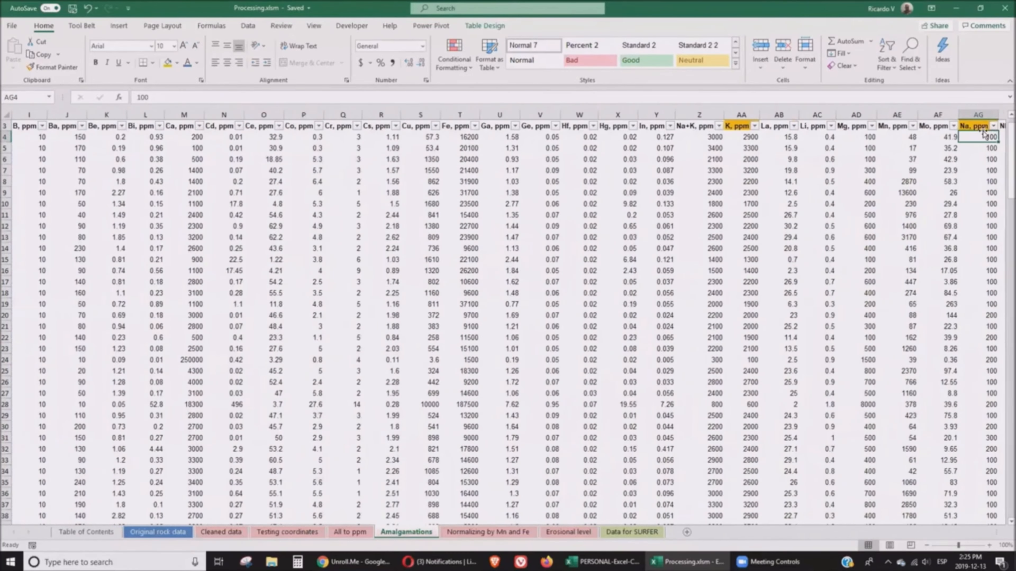
{"action": "left_click", "coordinate": [698, 135]}
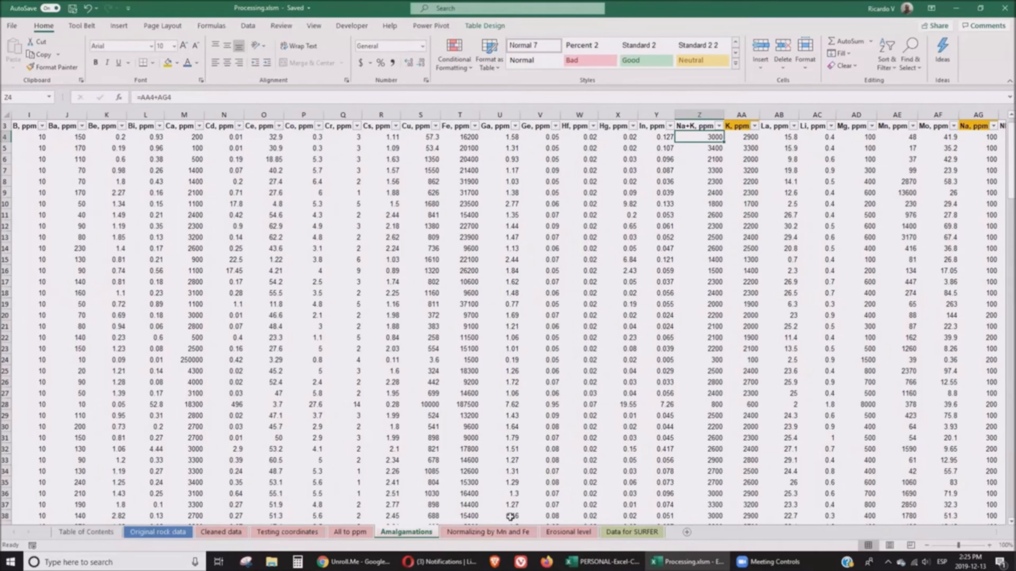
- On the Normalizing by Mn and Fe sheet, fill the "Ba, ppm" column from I15 with the formula =Amalgamations!J4/[@[Mn, ppm]]
{"action": "left_click", "coordinate": [502, 534]}
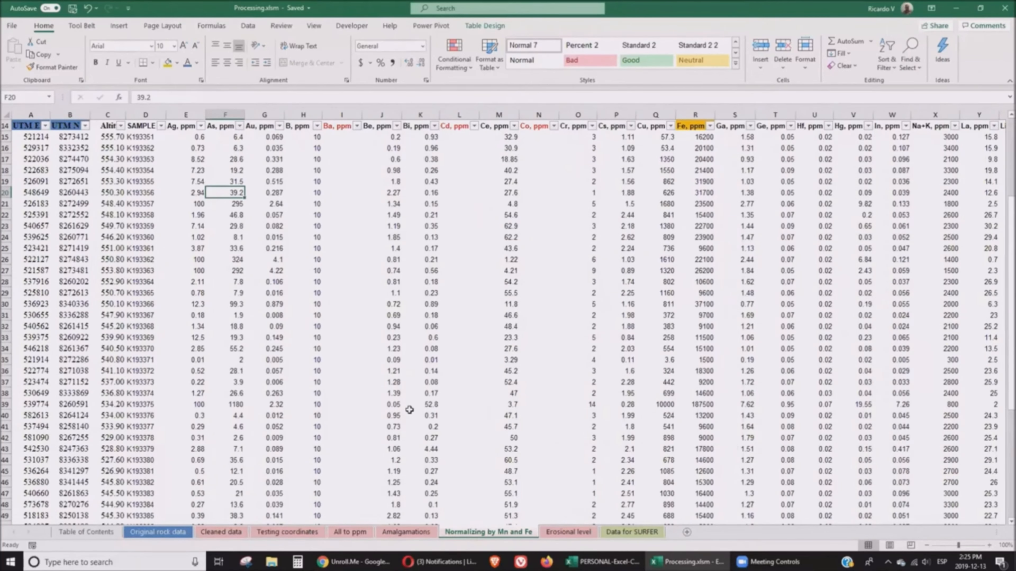
{"action": "scroll", "coordinate": [409, 410], "scroll_direction": "up", "scroll_amount": 4}
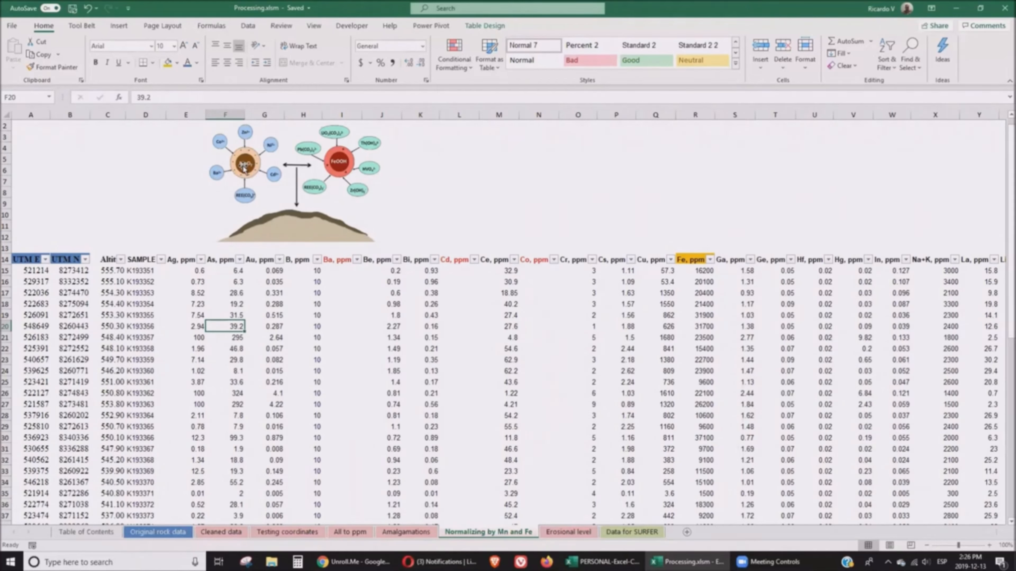
{"action": "left_click", "coordinate": [339, 271]}
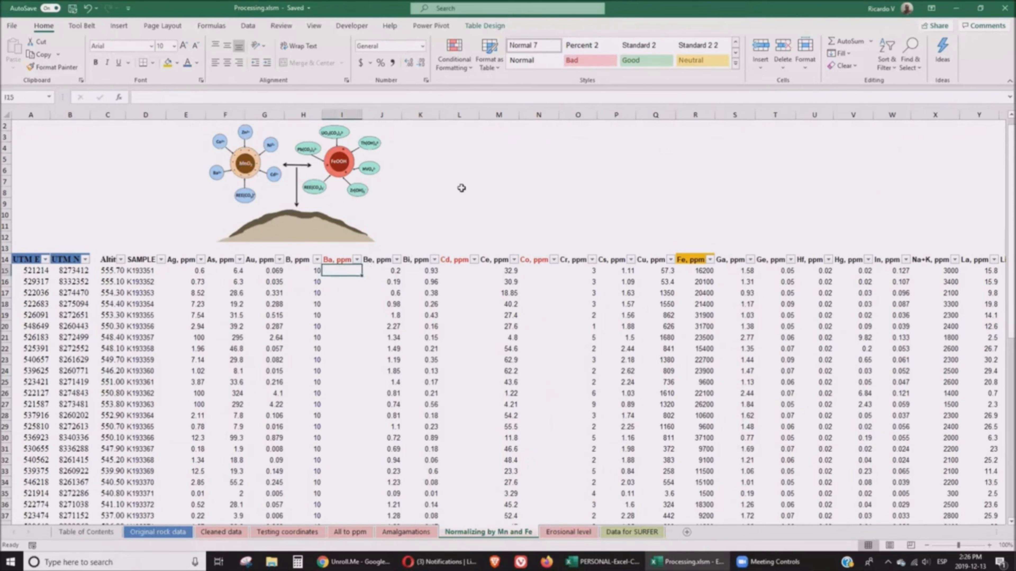
{"action": "type", "text": "="}
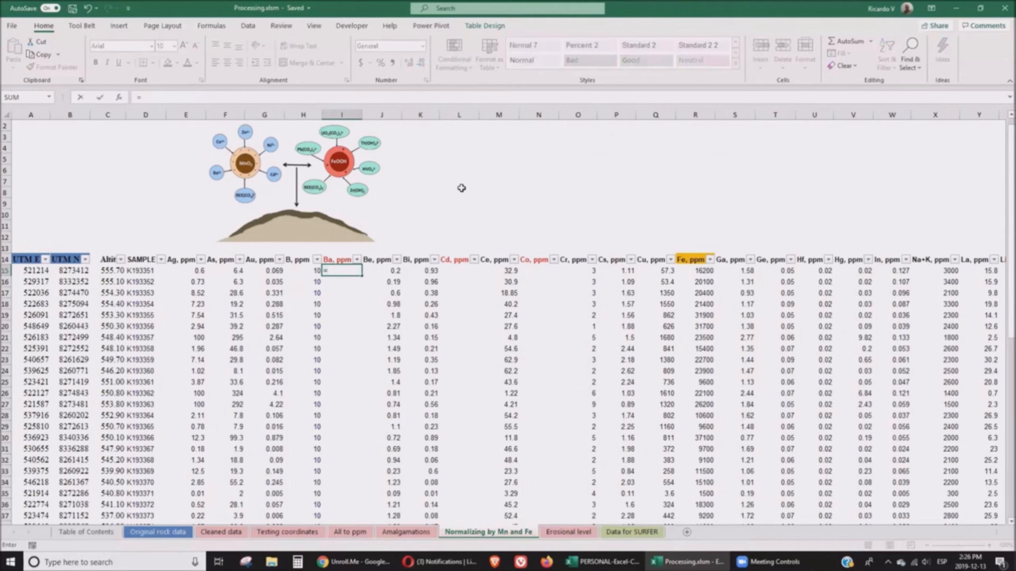
{"action": "left_click", "coordinate": [415, 536]}
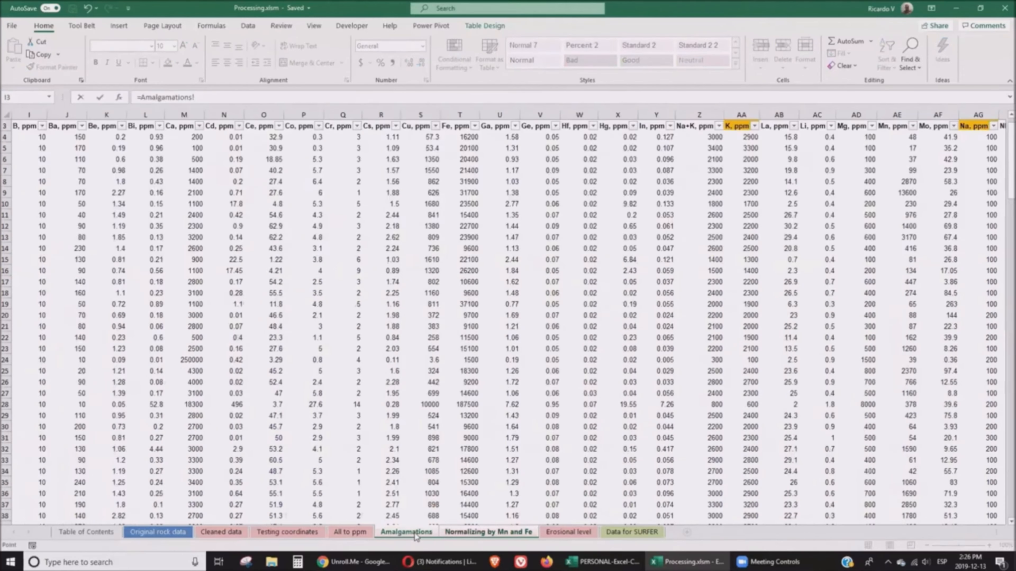
{"action": "left_click", "coordinate": [64, 136]}
{"action": "type", "text": "/"}
{"action": "left_click", "coordinate": [505, 532]}
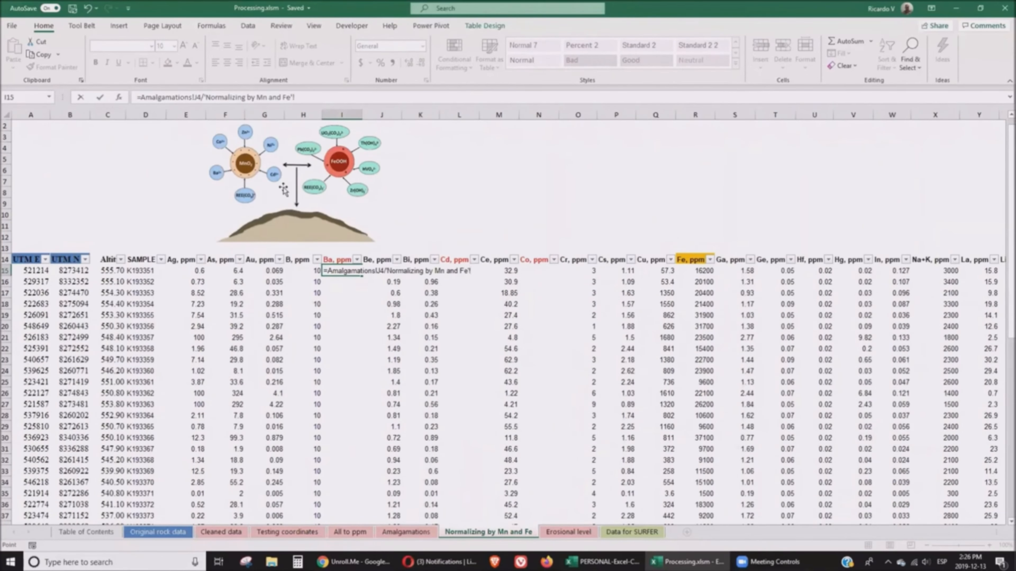
{"action": "left_click", "coordinate": [988, 236]}
{"action": "key", "text": "Right"}
{"action": "key", "text": "Right"}
{"action": "key", "text": "Right"}
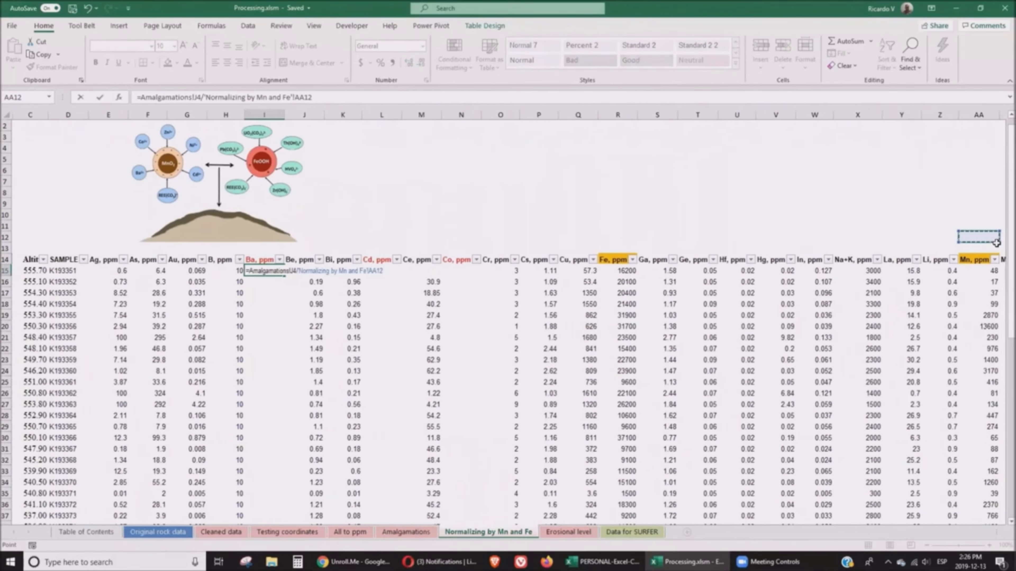
{"action": "left_click", "coordinate": [954, 271]}
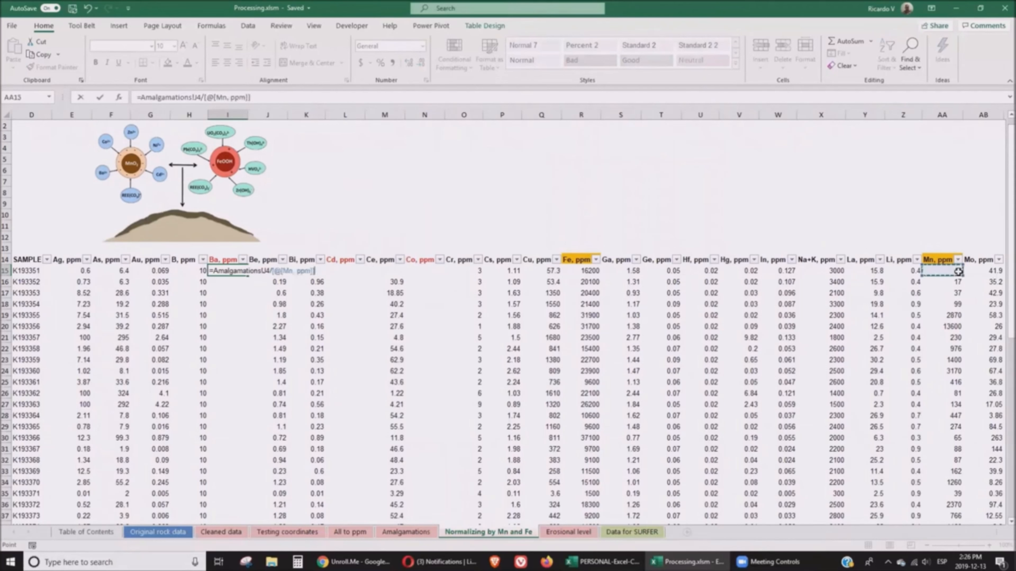
{"action": "key", "text": "Return"}
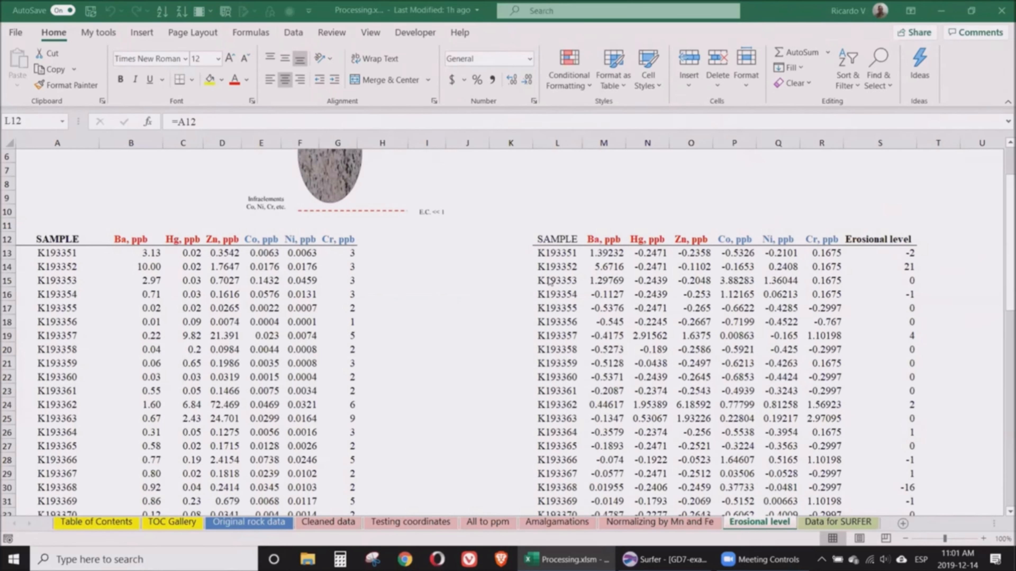
- On the Erosional level sheet, examine the supra- and infraelements diagram, the sample table, and its average and standard deviation rows
{"action": "scroll", "coordinate": [477, 270], "scroll_direction": "up", "scroll_amount": 2}
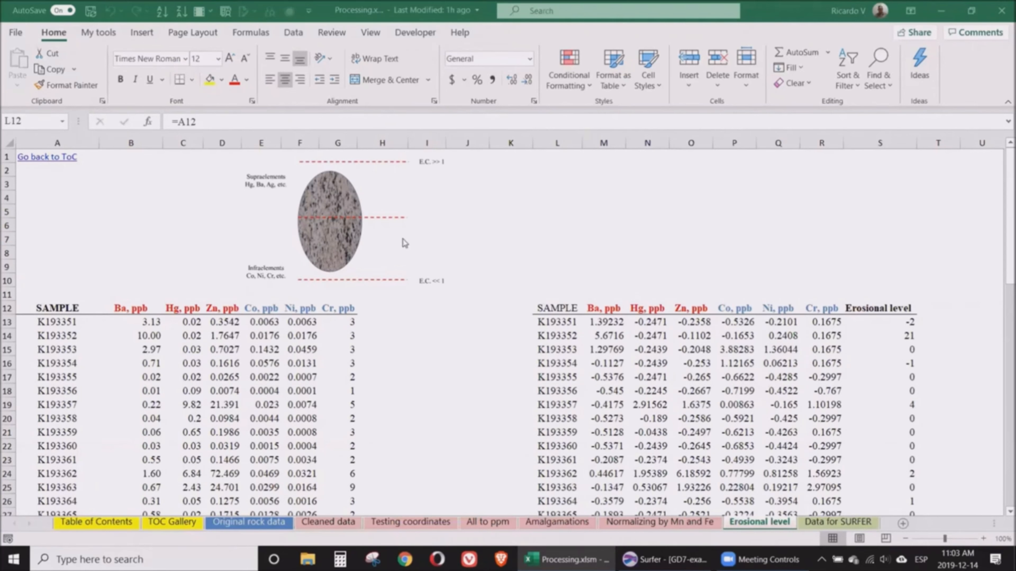
{"action": "scroll", "coordinate": [403, 242], "scroll_direction": "down", "scroll_amount": 2}
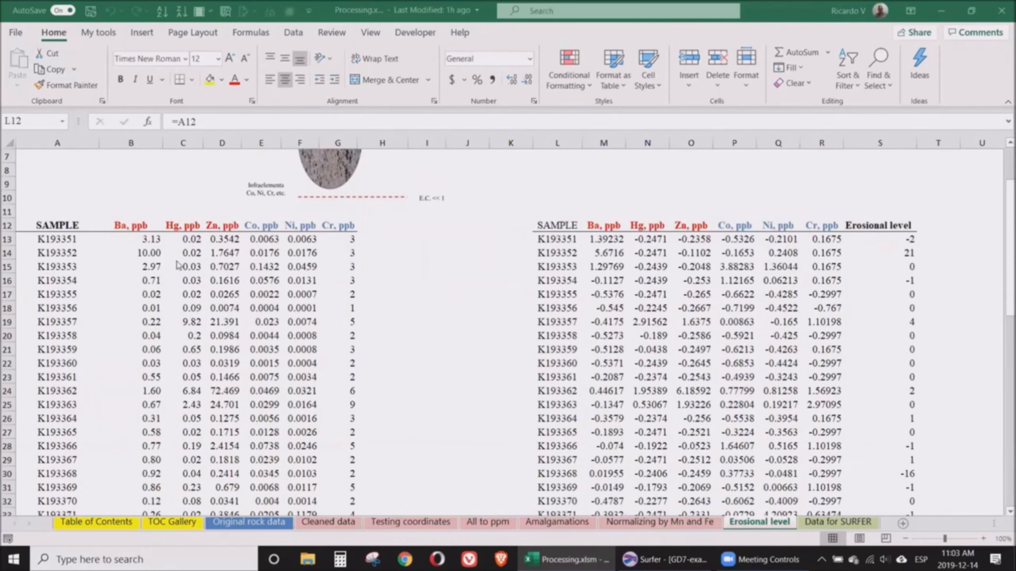
{"action": "scroll", "coordinate": [178, 265], "scroll_direction": "down", "scroll_amount": 1}
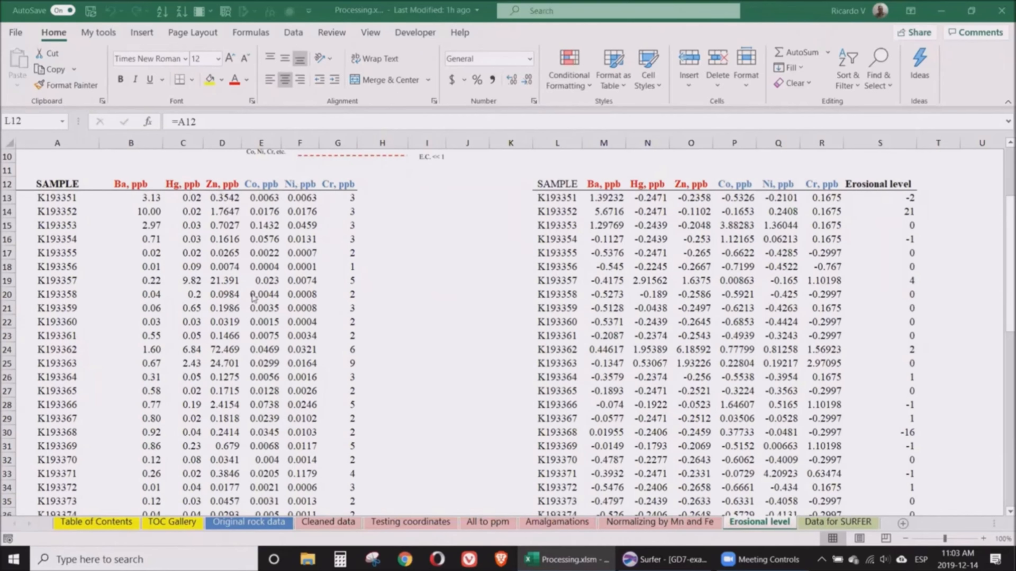
{"action": "scroll", "coordinate": [246, 310], "scroll_direction": "down", "scroll_amount": 11}
{"action": "scroll", "coordinate": [246, 310], "scroll_direction": "down", "scroll_amount": 3}
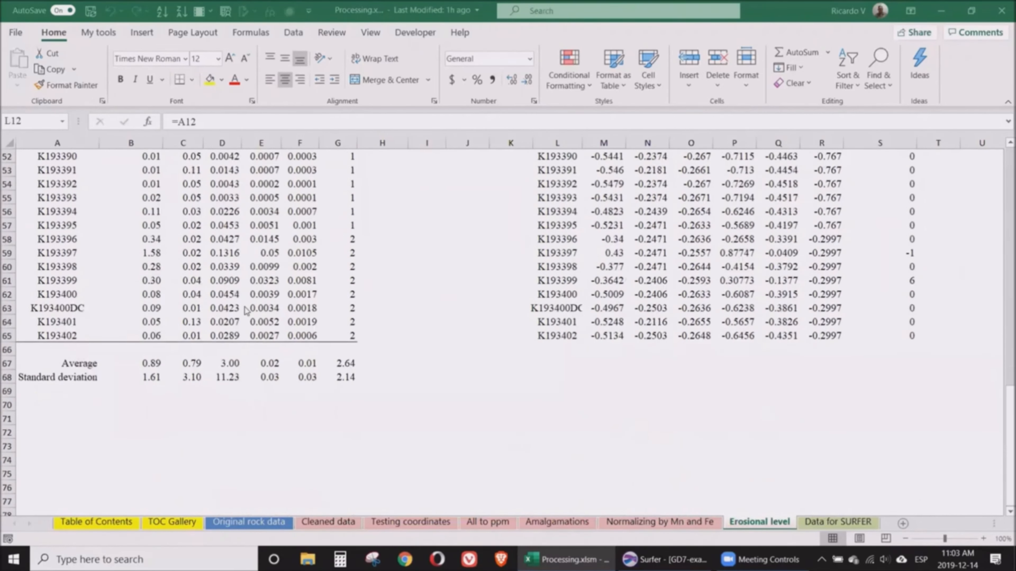
{"action": "scroll", "coordinate": [216, 380], "scroll_direction": "up", "scroll_amount": 8}
{"action": "scroll", "coordinate": [216, 380], "scroll_direction": "up", "scroll_amount": 7}
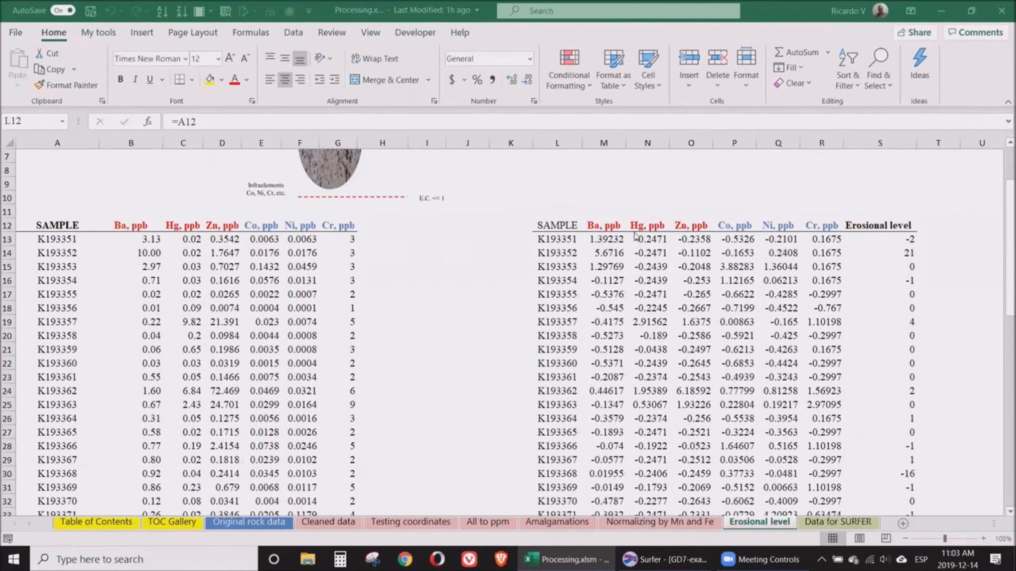
- Inspect the STANDARDIZE formula in M13 and the "Erosional level" ratio formulas in S13, S14 and S15, comparing them with the diagram
{"action": "left_click", "coordinate": [615, 240]}
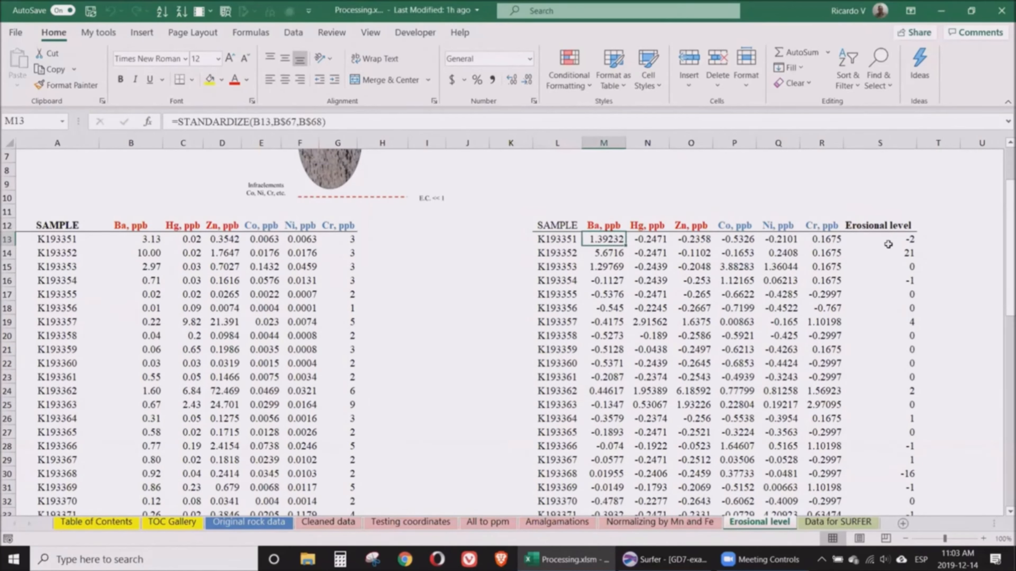
{"action": "left_click", "coordinate": [887, 244]}
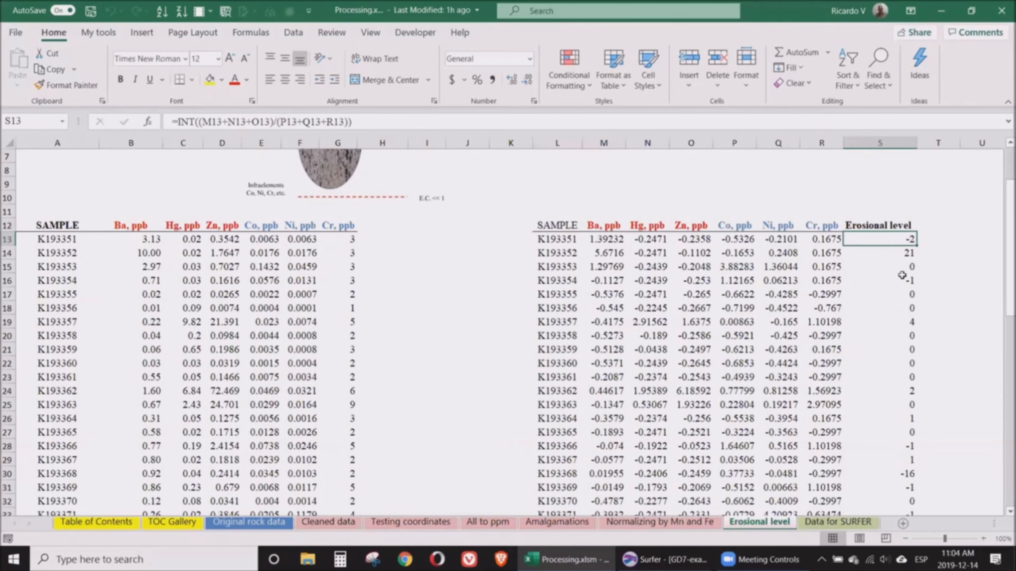
{"action": "left_click", "coordinate": [898, 255]}
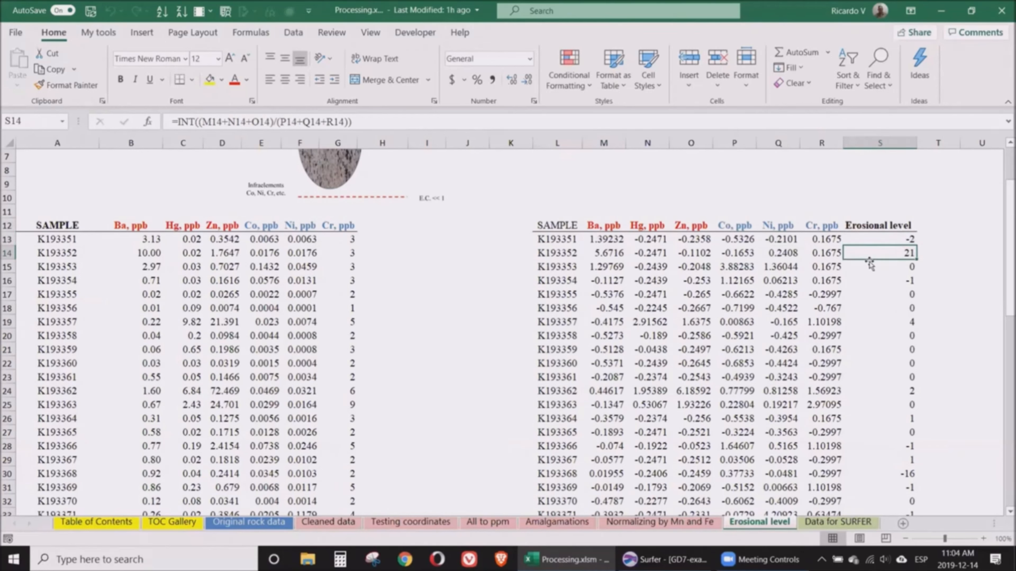
{"action": "scroll", "coordinate": [631, 196], "scroll_direction": "up", "scroll_amount": 2}
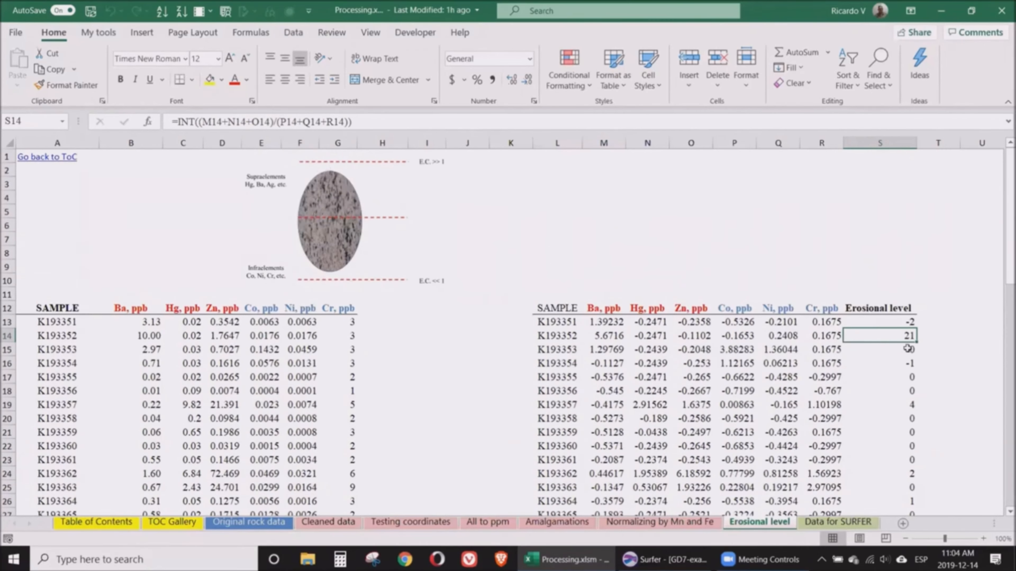
{"action": "left_click", "coordinate": [906, 347]}
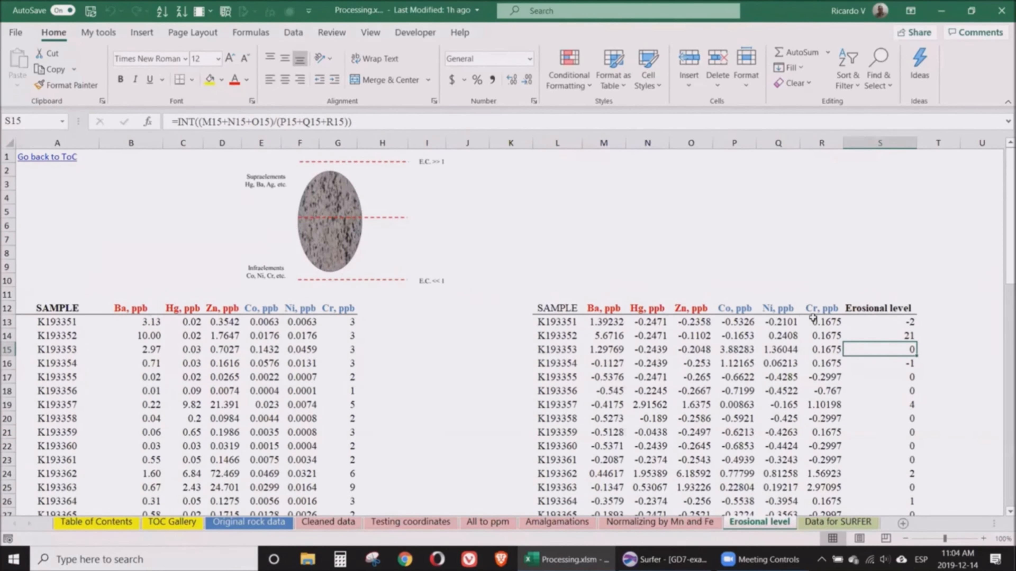
{"action": "scroll", "coordinate": [812, 317], "scroll_direction": "down", "scroll_amount": 4}
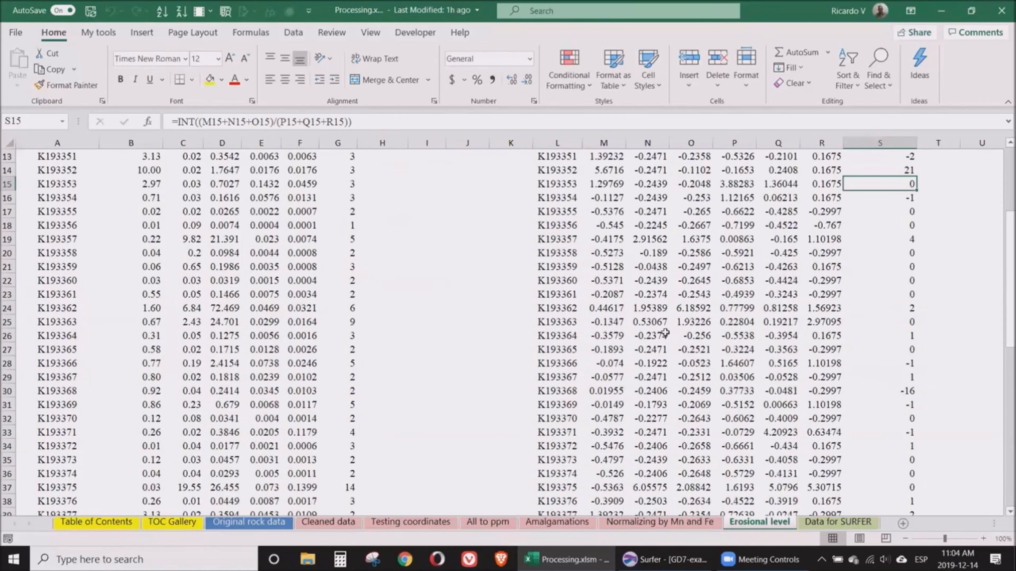
{"action": "scroll", "coordinate": [424, 260], "scroll_direction": "up", "scroll_amount": 4}
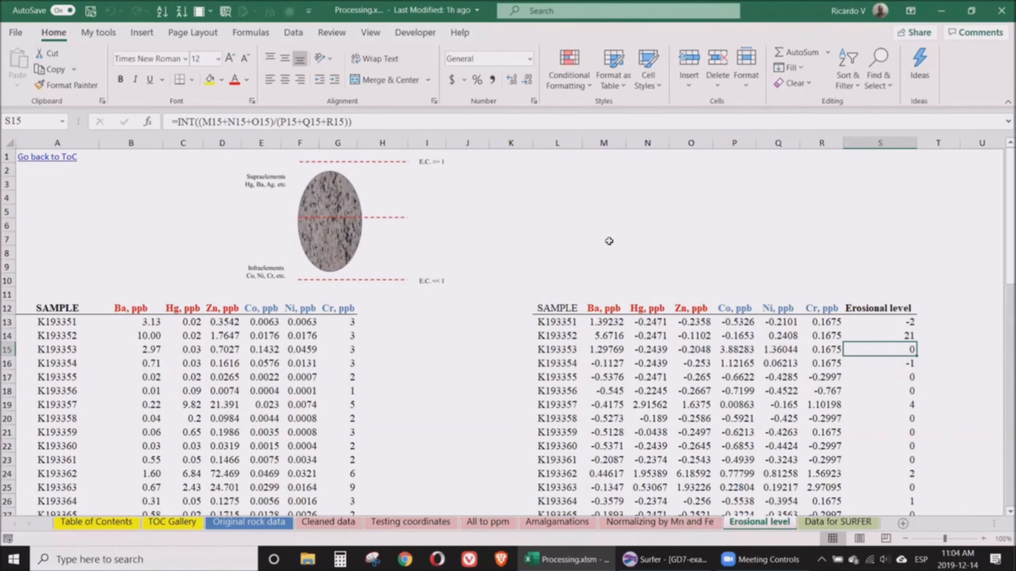
- View the Data for SURFER sheet and check the formula in M11 of the "Cd, ppm" column
{"action": "left_click", "coordinate": [850, 525]}
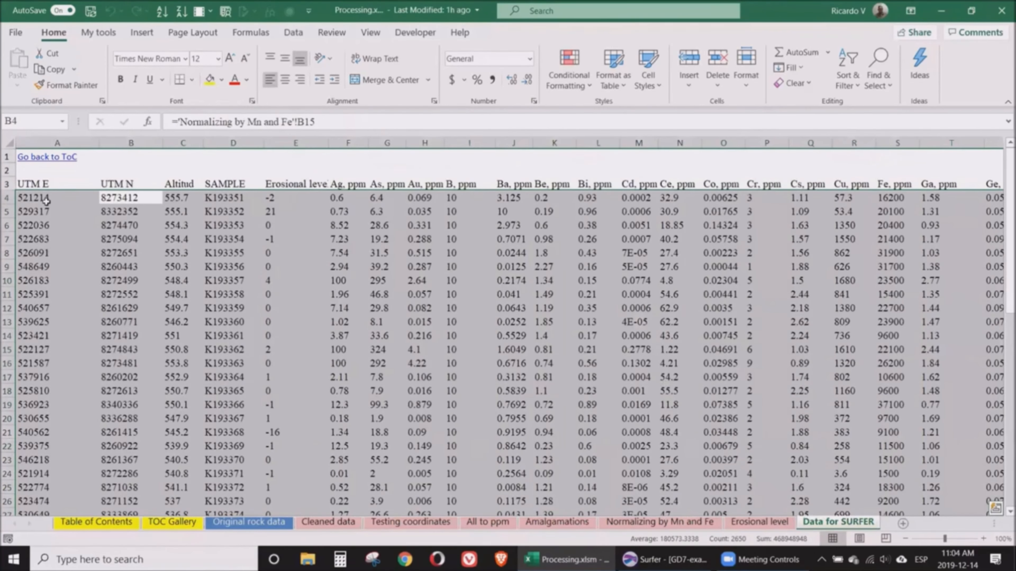
{"action": "left_click", "coordinate": [651, 287]}
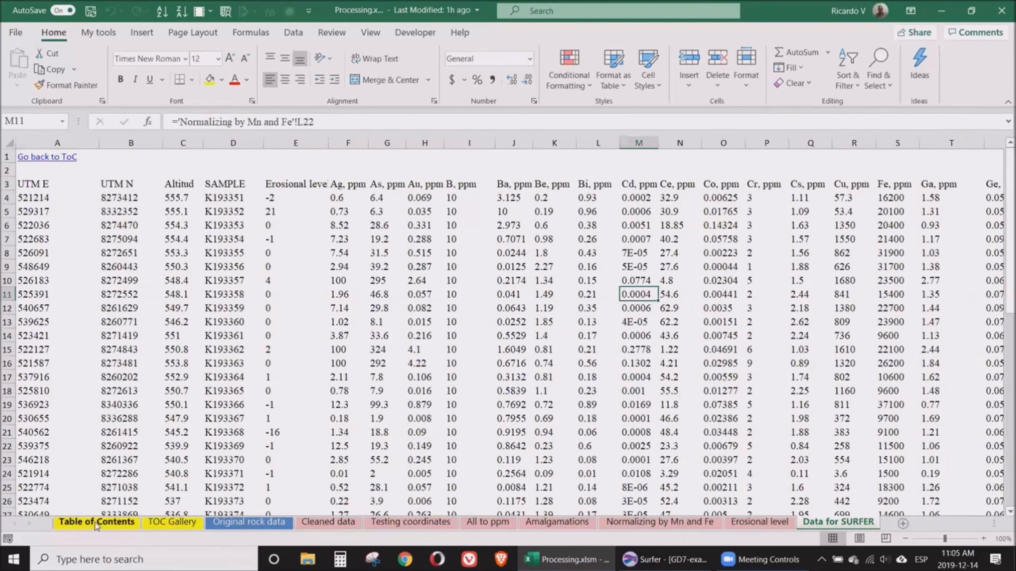
- From the Table of Contents sheet, follow the link to Cleaned data and return through its "Go back to ToC" link
{"action": "left_click", "coordinate": [79, 522]}
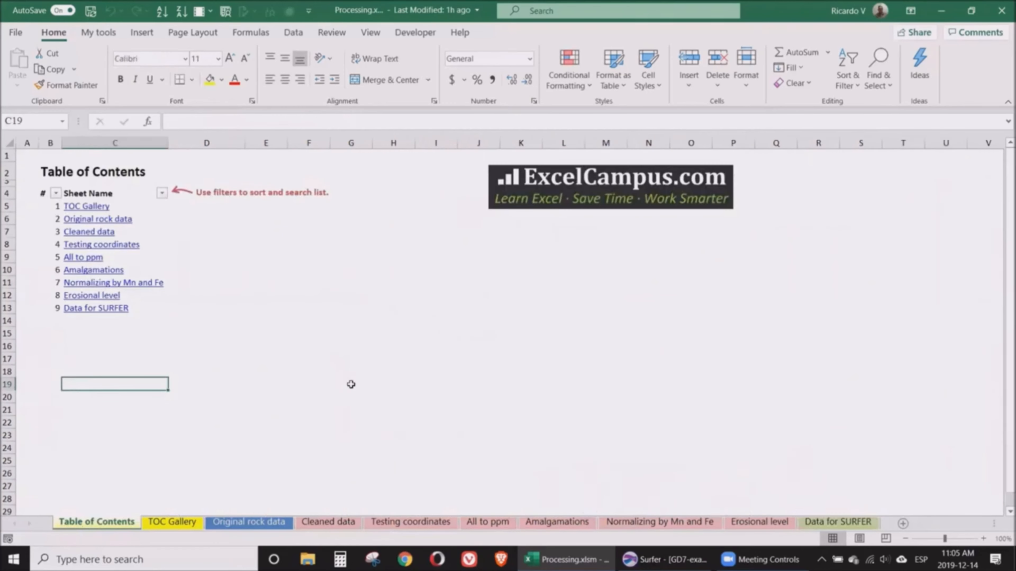
{"action": "left_click", "coordinate": [90, 235]}
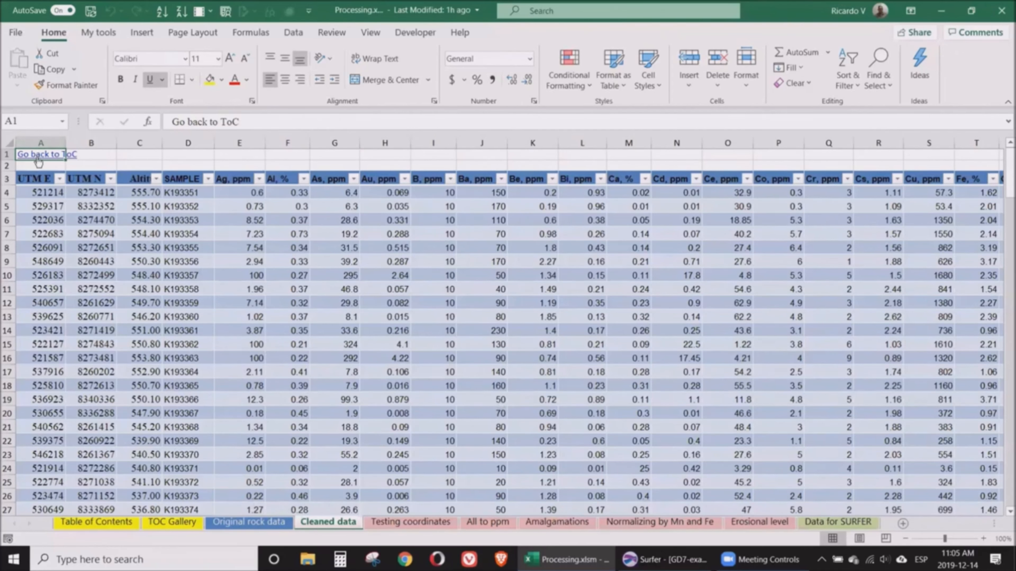
{"action": "left_click", "coordinate": [40, 157]}
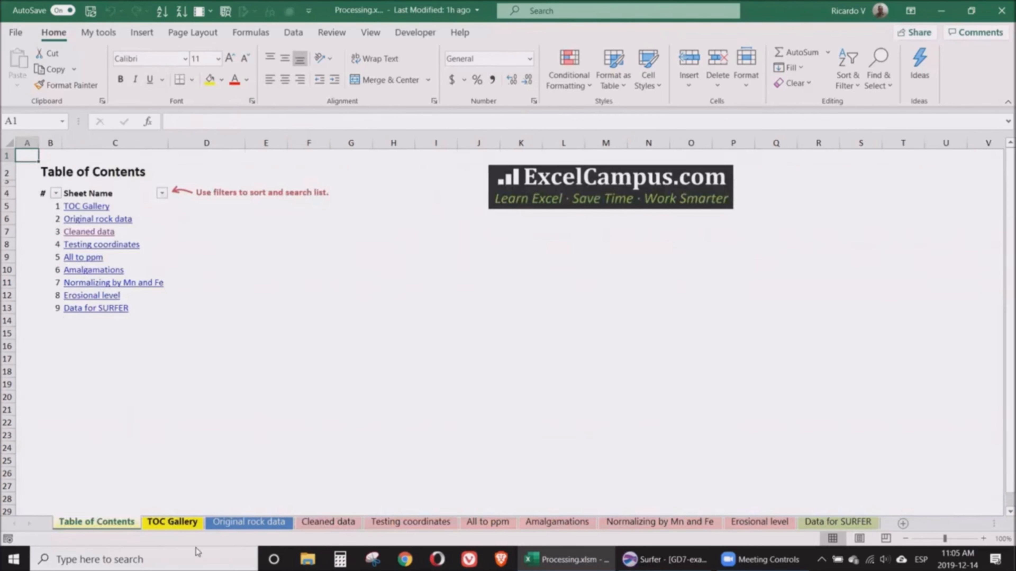
- Browse the sheet thumbnails on the TOC Gallery sheet and open Normalizing by Mn and Fe from its thumbnail
{"action": "left_click", "coordinate": [172, 523]}
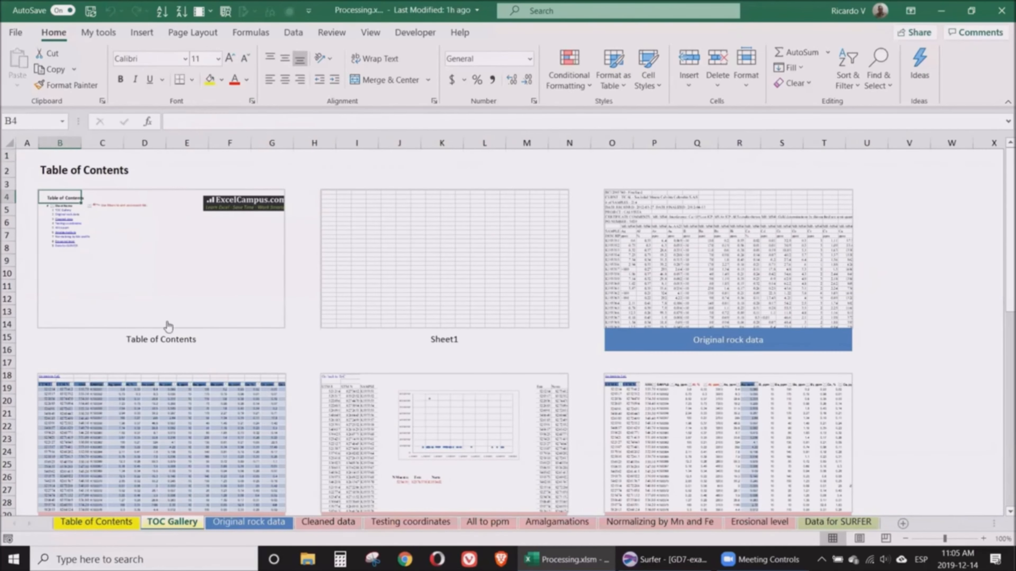
{"action": "scroll", "coordinate": [738, 300], "scroll_direction": "down", "scroll_amount": 7}
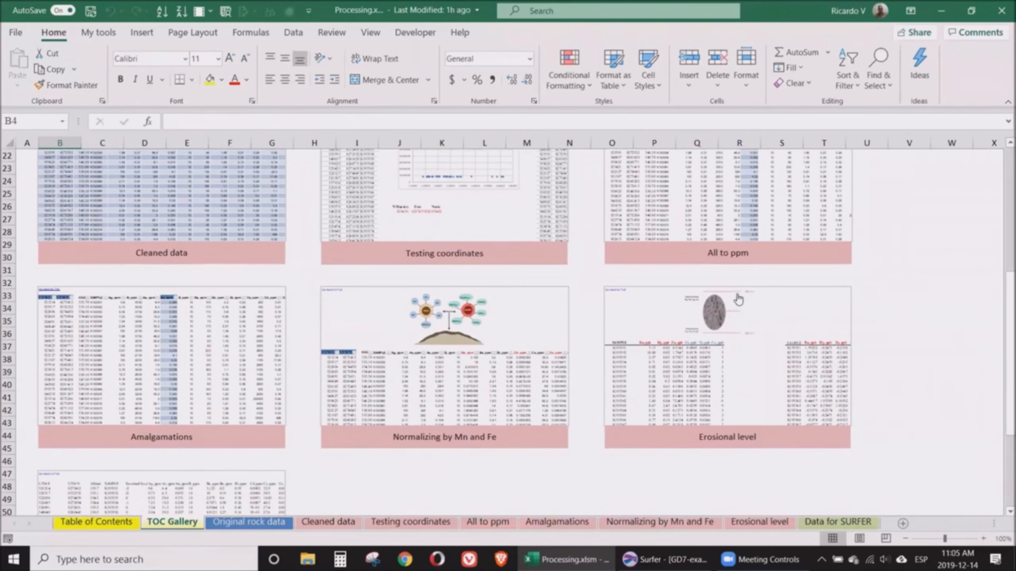
{"action": "scroll", "coordinate": [738, 299], "scroll_direction": "down", "scroll_amount": 3}
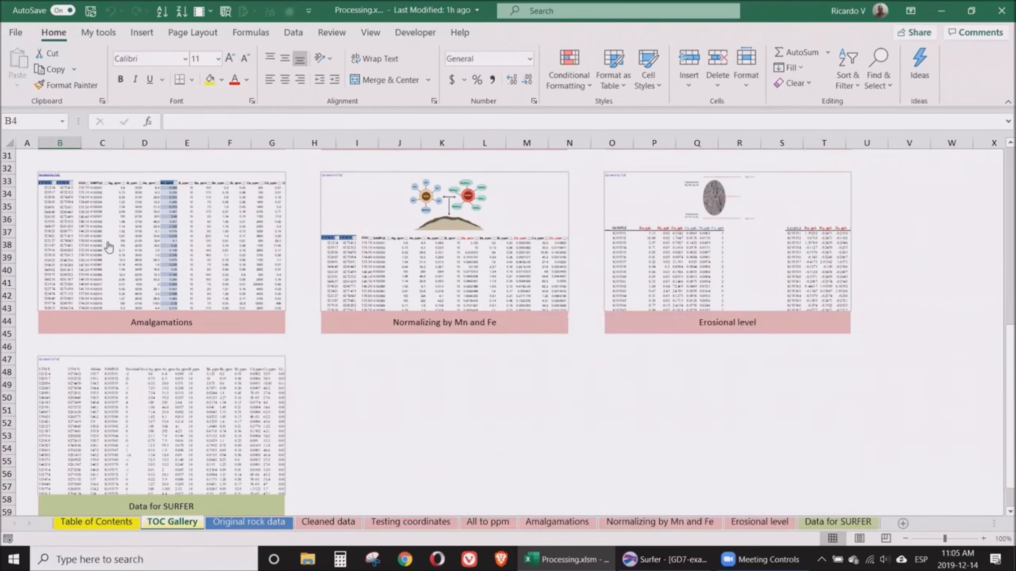
{"action": "scroll", "coordinate": [657, 384], "scroll_direction": "up", "scroll_amount": 9}
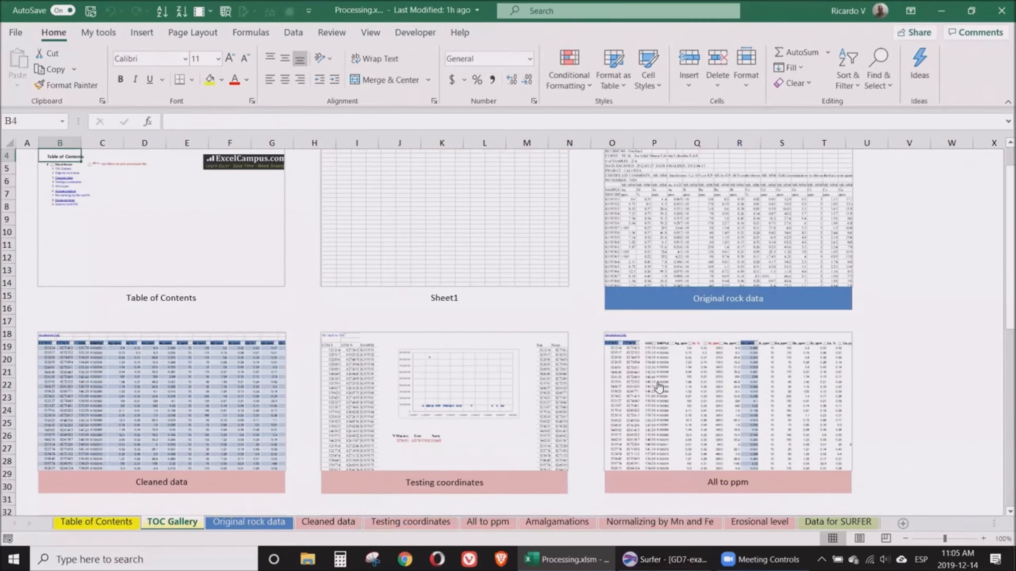
{"action": "scroll", "coordinate": [659, 386], "scroll_direction": "up", "scroll_amount": 1}
{"action": "scroll", "coordinate": [729, 340], "scroll_direction": "down", "scroll_amount": 3}
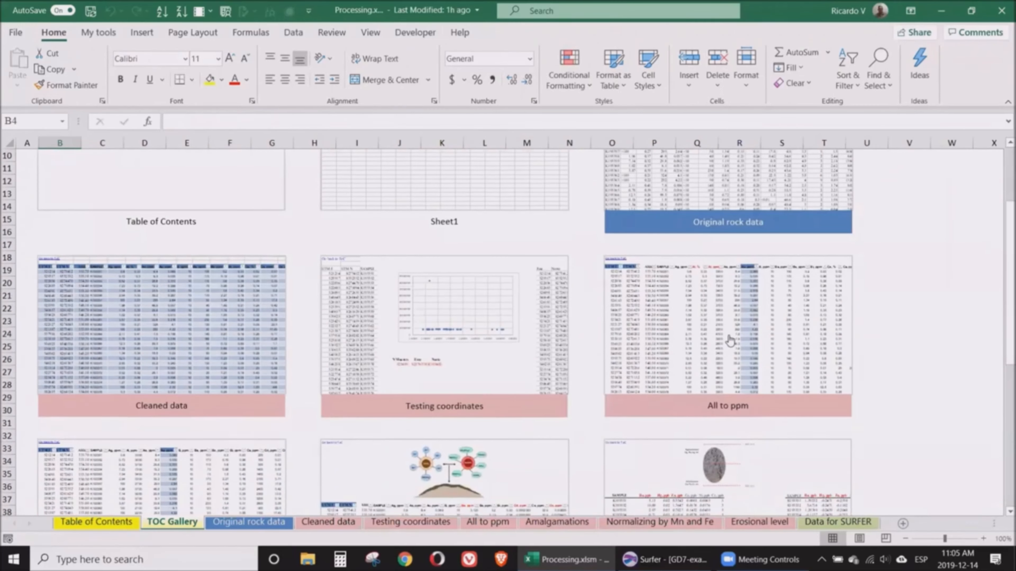
{"action": "scroll", "coordinate": [730, 340], "scroll_direction": "down", "scroll_amount": 4}
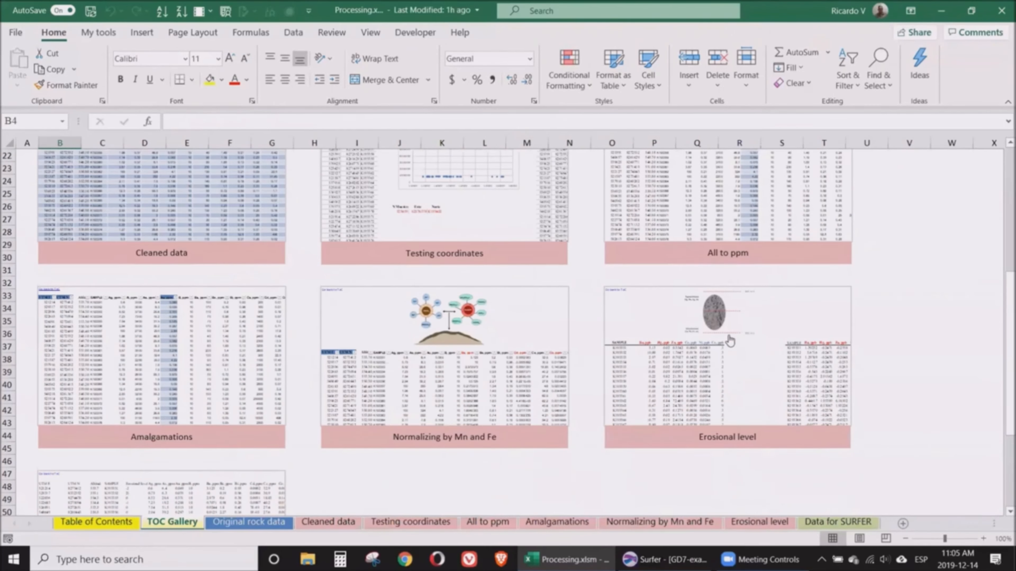
{"action": "left_click", "coordinate": [470, 337]}
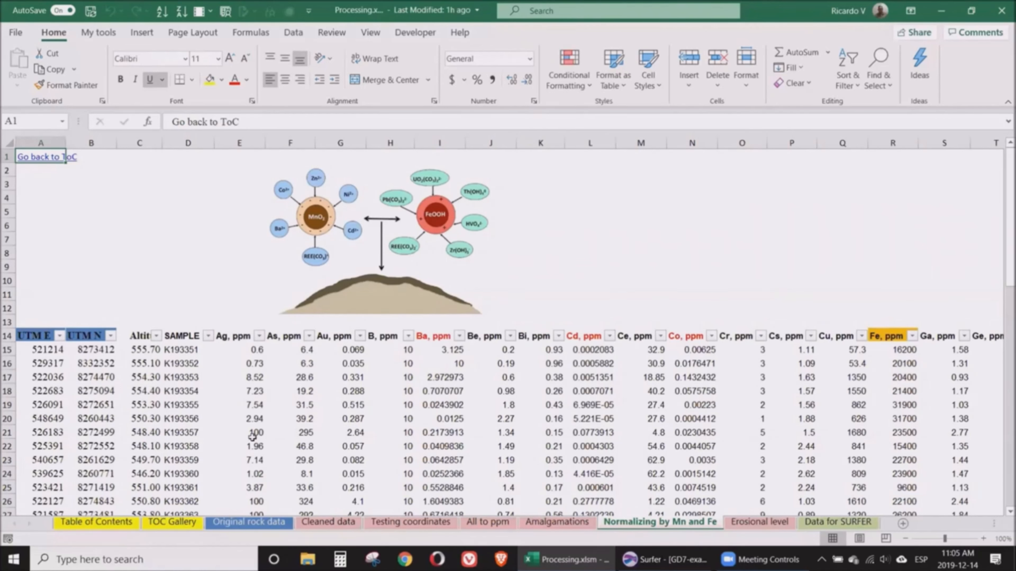
- Show how to copy the Table of Contents sheet, with Create a copy enabled and the destination workbook choices listed, and cancel without copying
{"action": "right_click", "coordinate": [132, 525]}
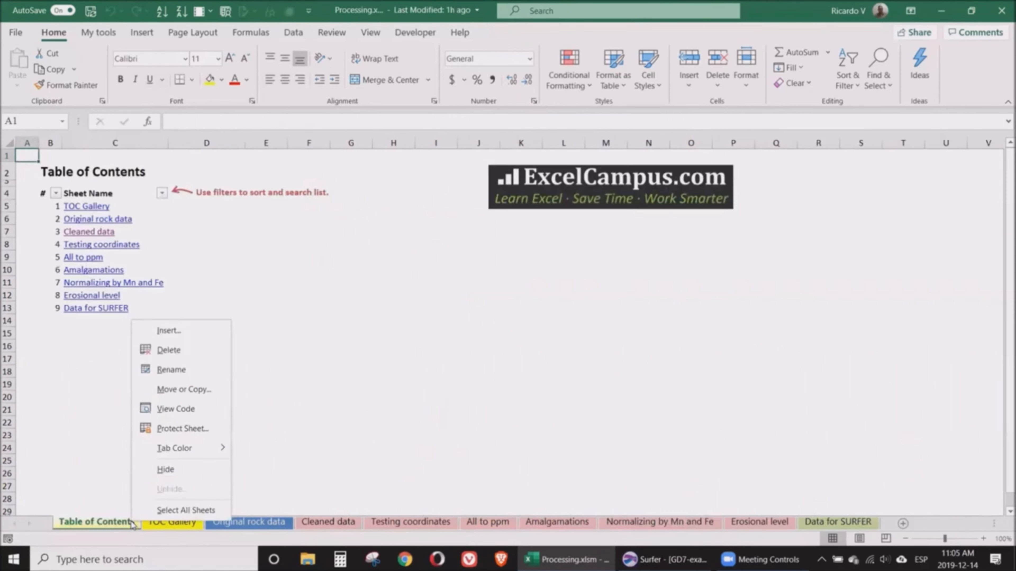
{"action": "left_click", "coordinate": [187, 393]}
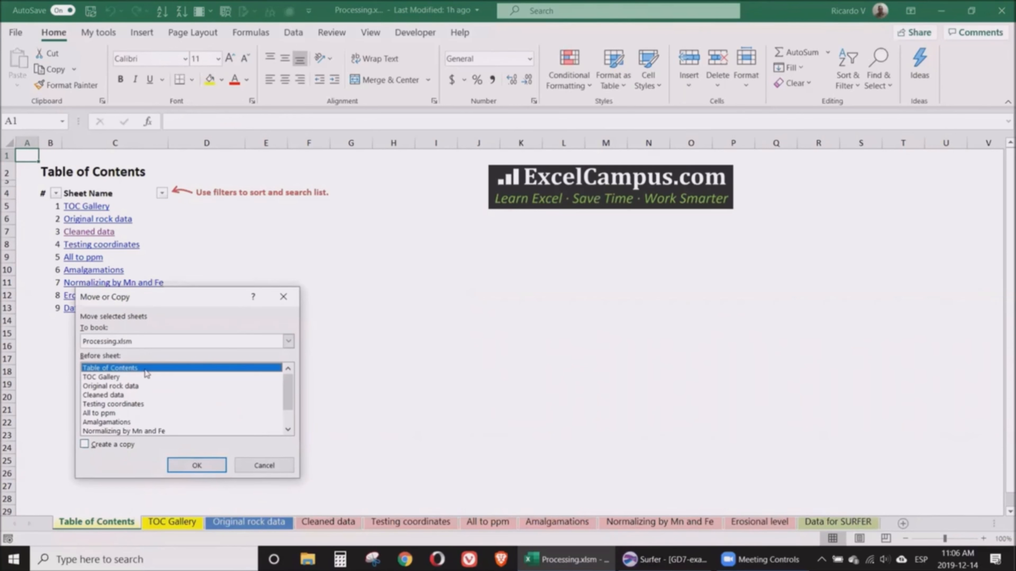
{"action": "left_click", "coordinate": [84, 446]}
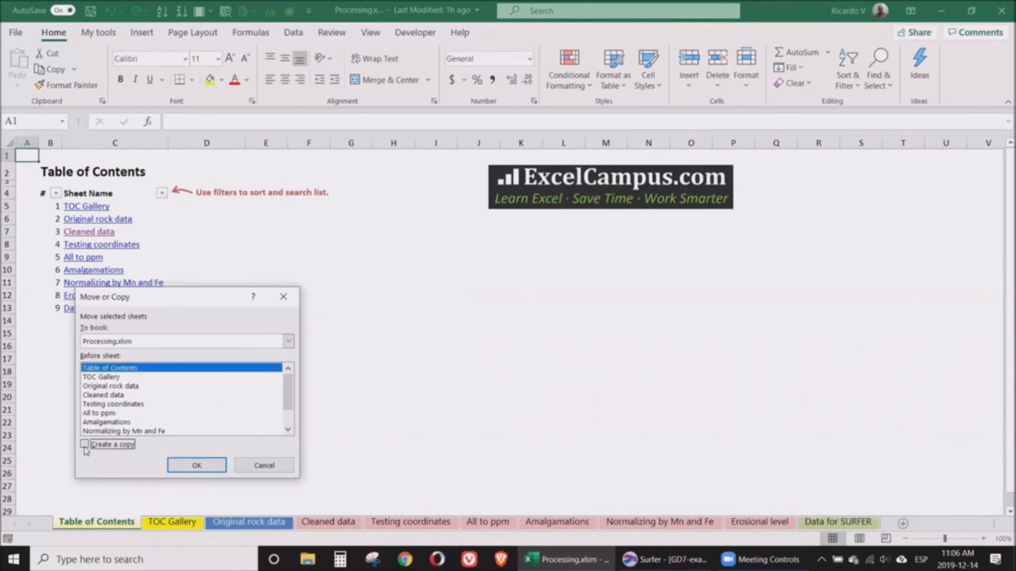
{"action": "left_click", "coordinate": [288, 341]}
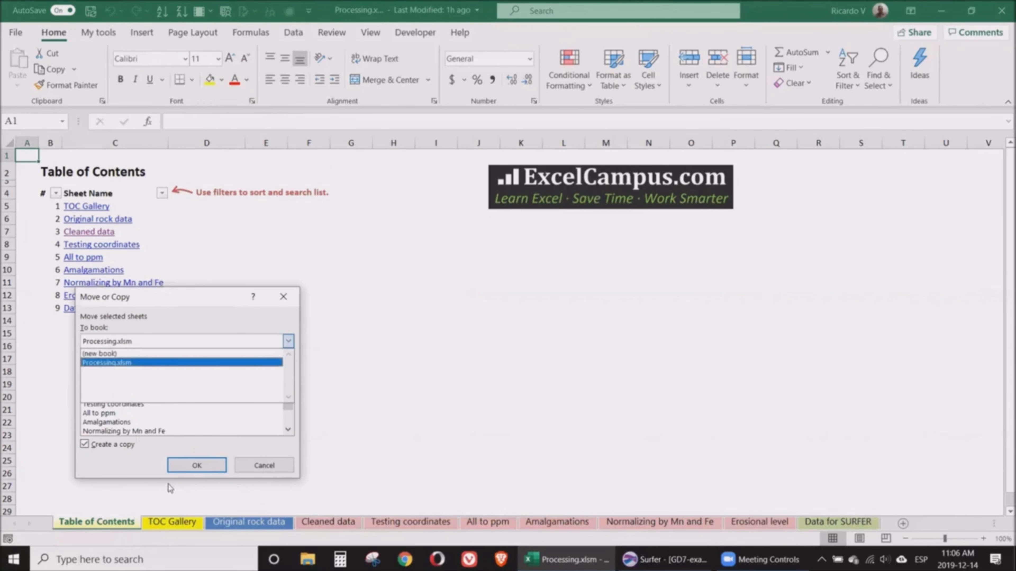
{"action": "left_click", "coordinate": [274, 466]}
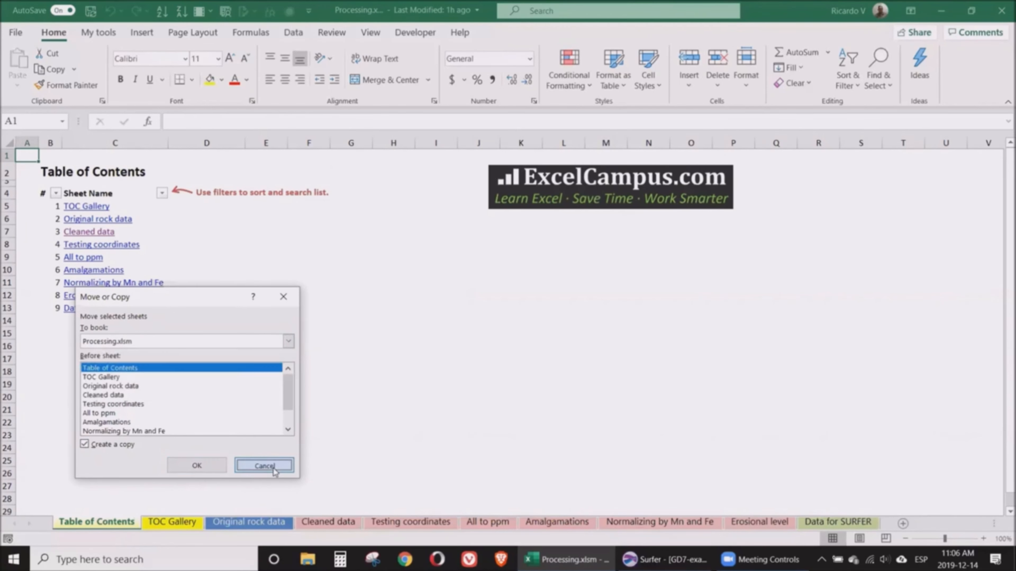
{"action": "left_click", "coordinate": [274, 466]}
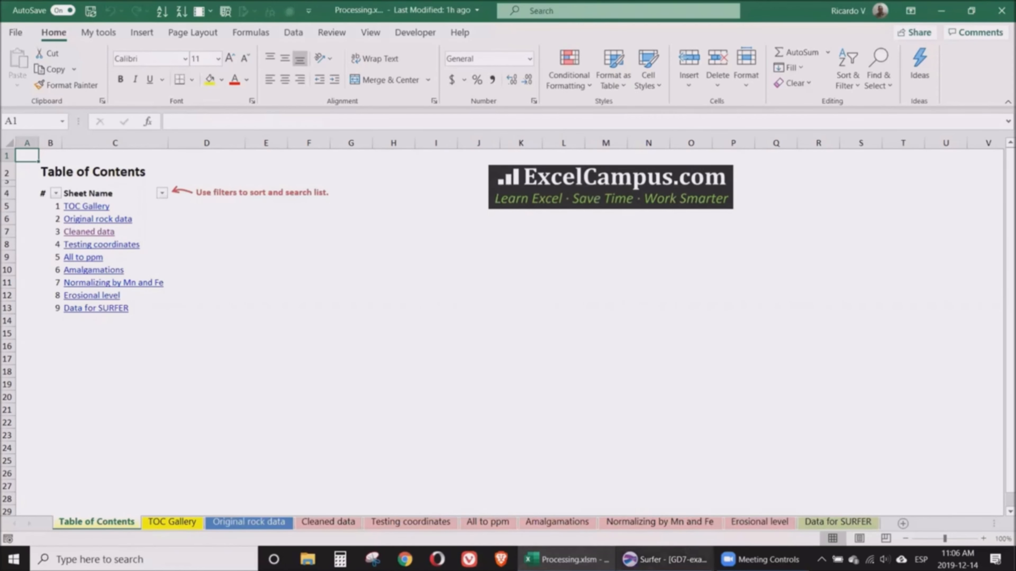
- Switch to Surfer and turn on the Contours-Erosional level.grd layer in the GD7-example.srf map
{"action": "left_click", "coordinate": [691, 554]}
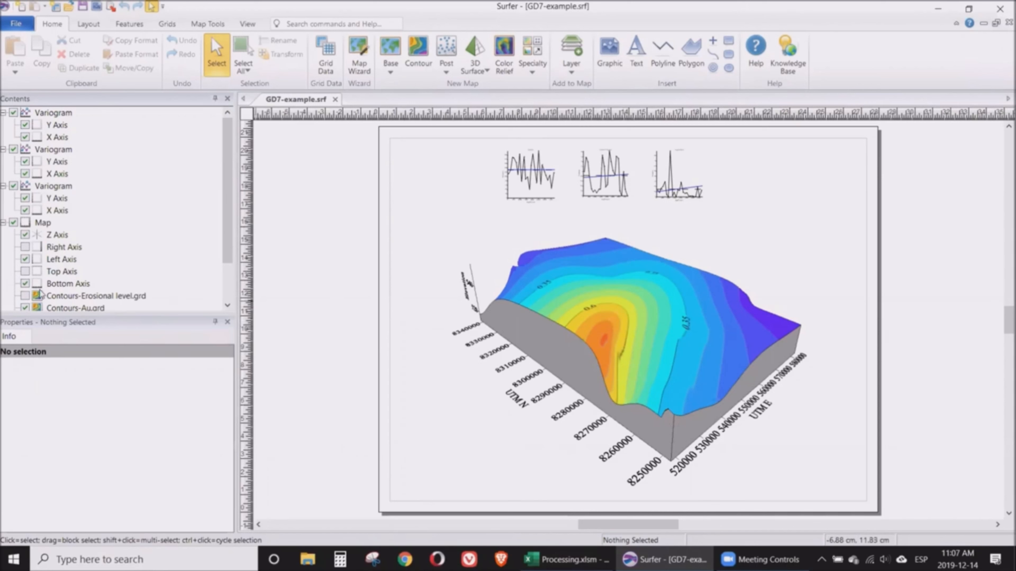
{"action": "left_click", "coordinate": [25, 296]}
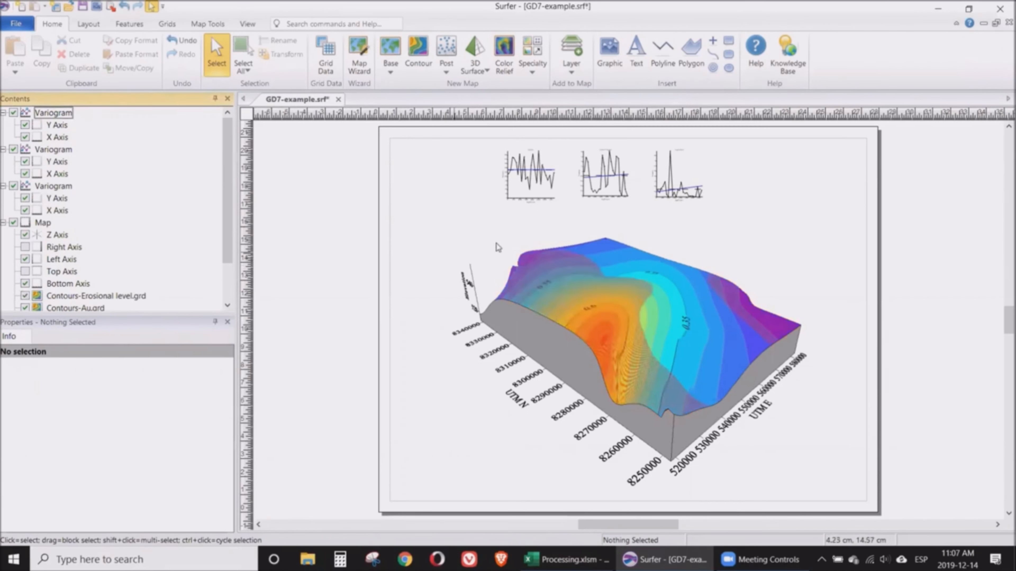